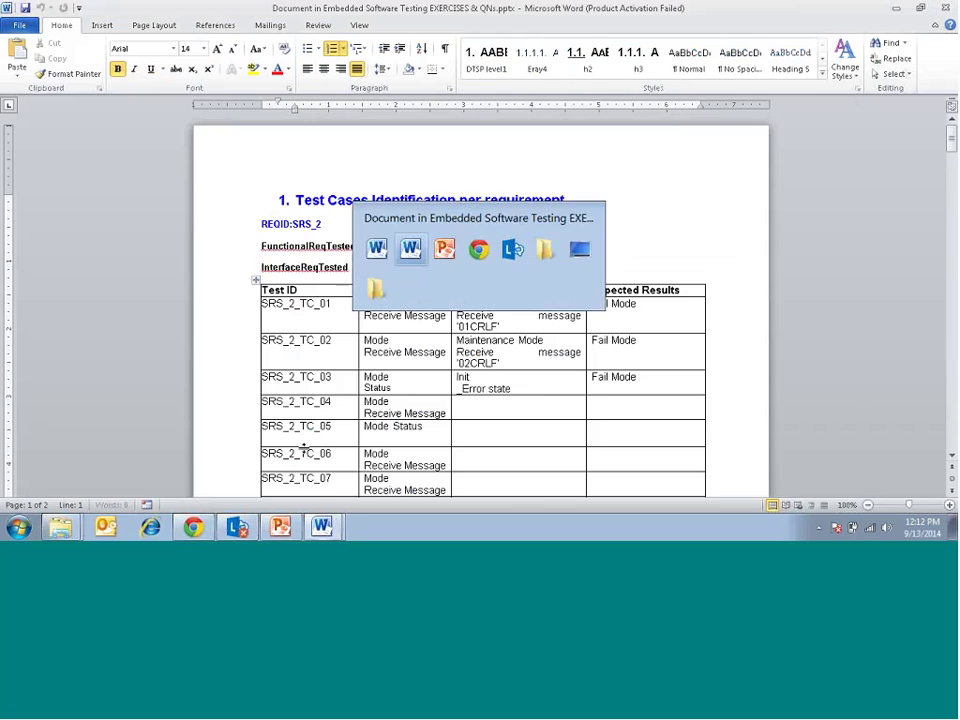
Dismiss the Office activation notice and review the SRS requirements in the Word document.
scroll(310, 280, down, 5)
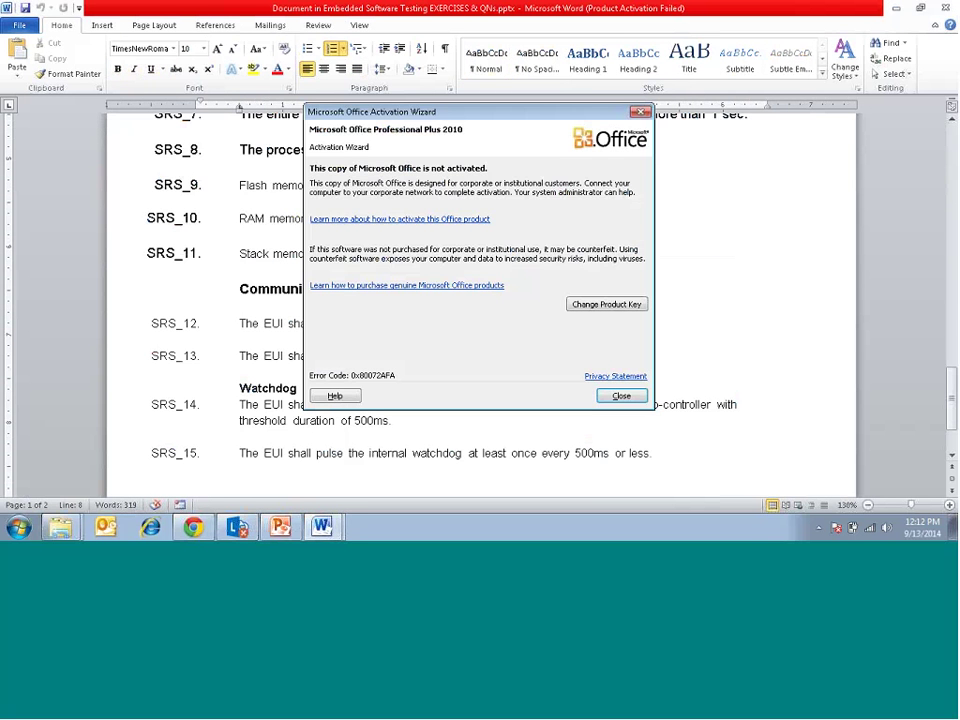
click(621, 395)
scroll(400, 400, down, 3)
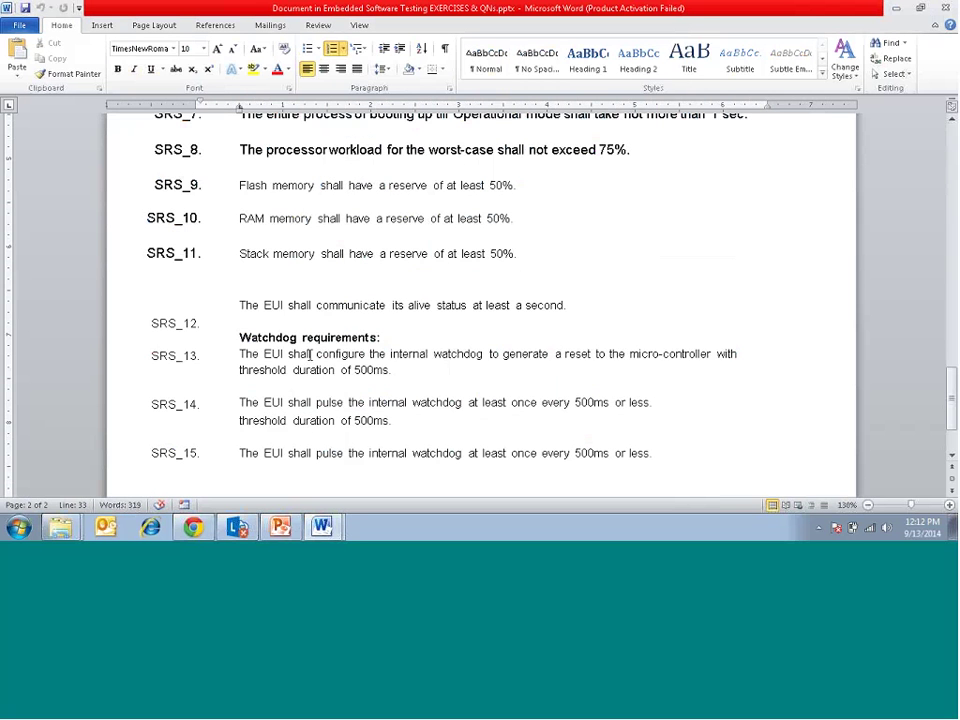
click(310, 355)
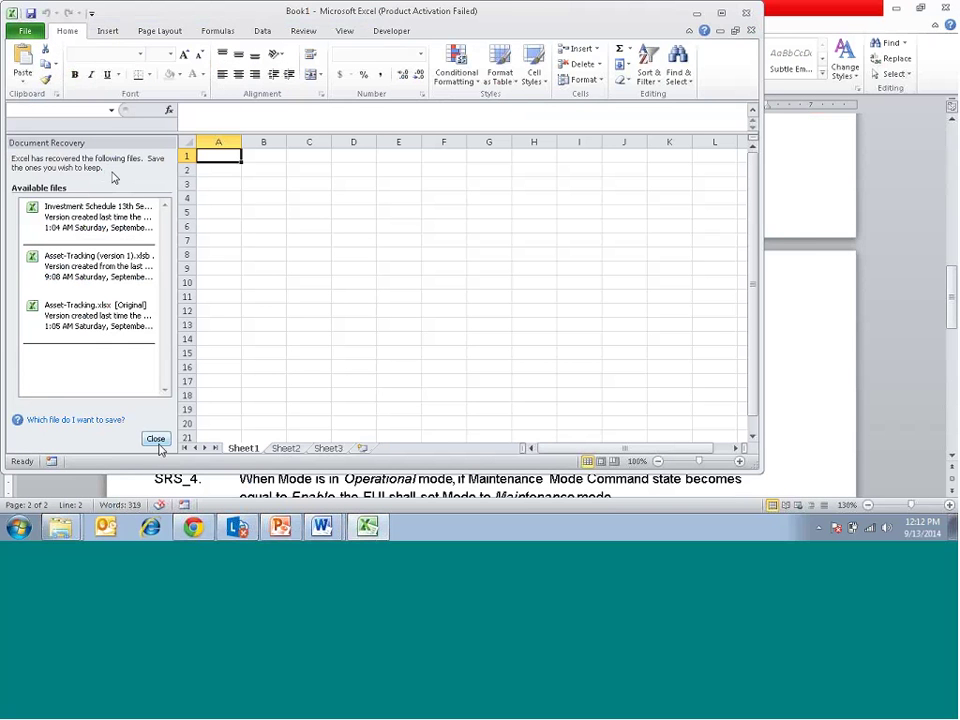
Switch to Excel, discard the recovered files from Document Recovery and maximize the blank workbook.
click(156, 441)
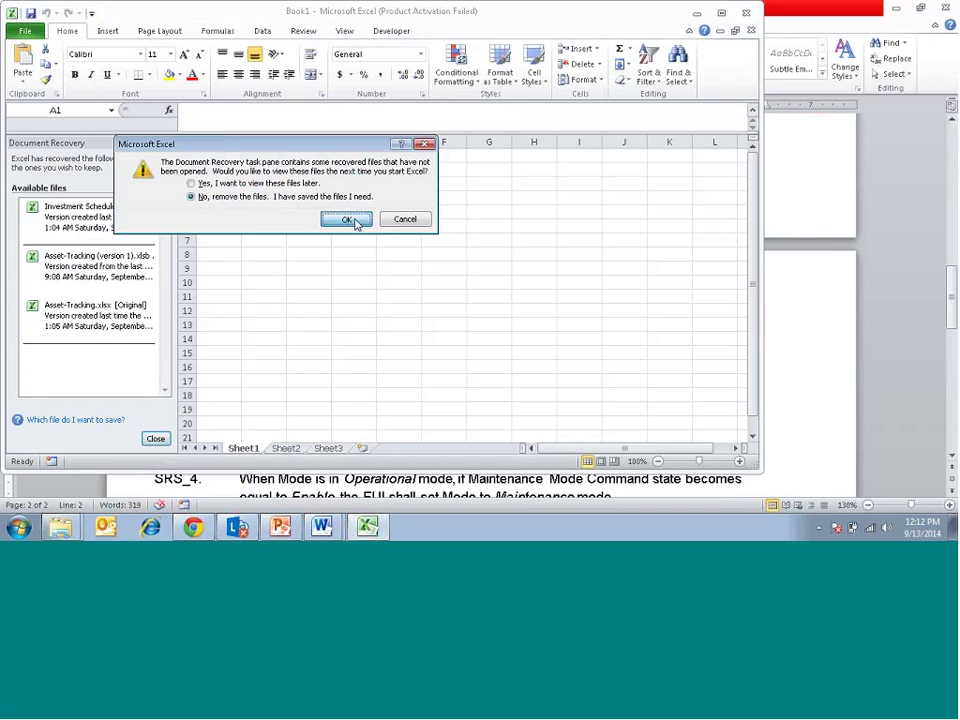
click(348, 219)
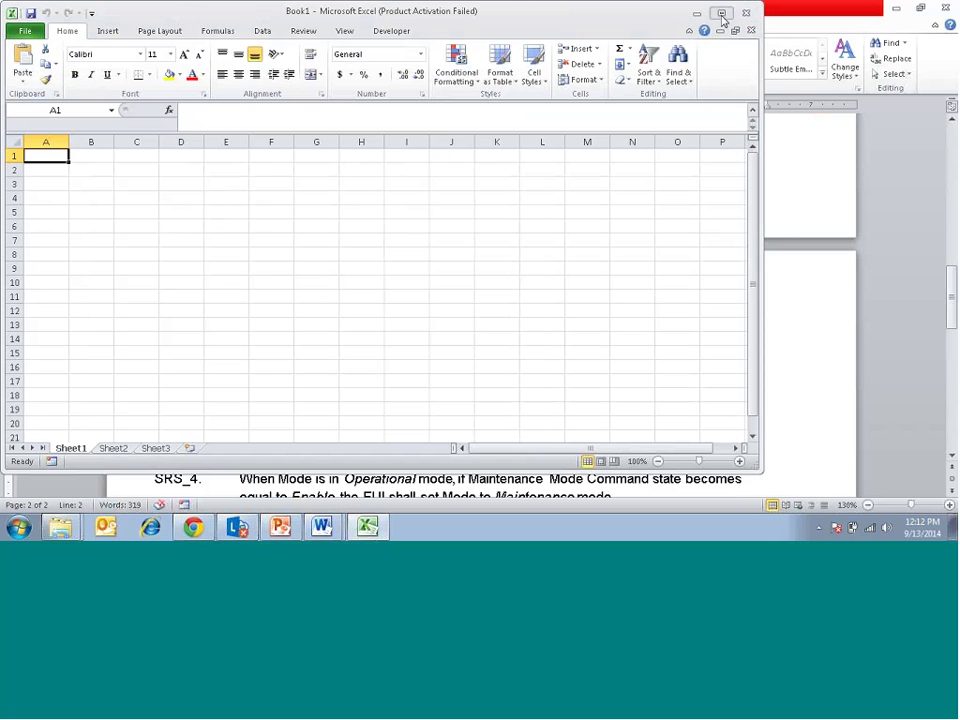
click(722, 15)
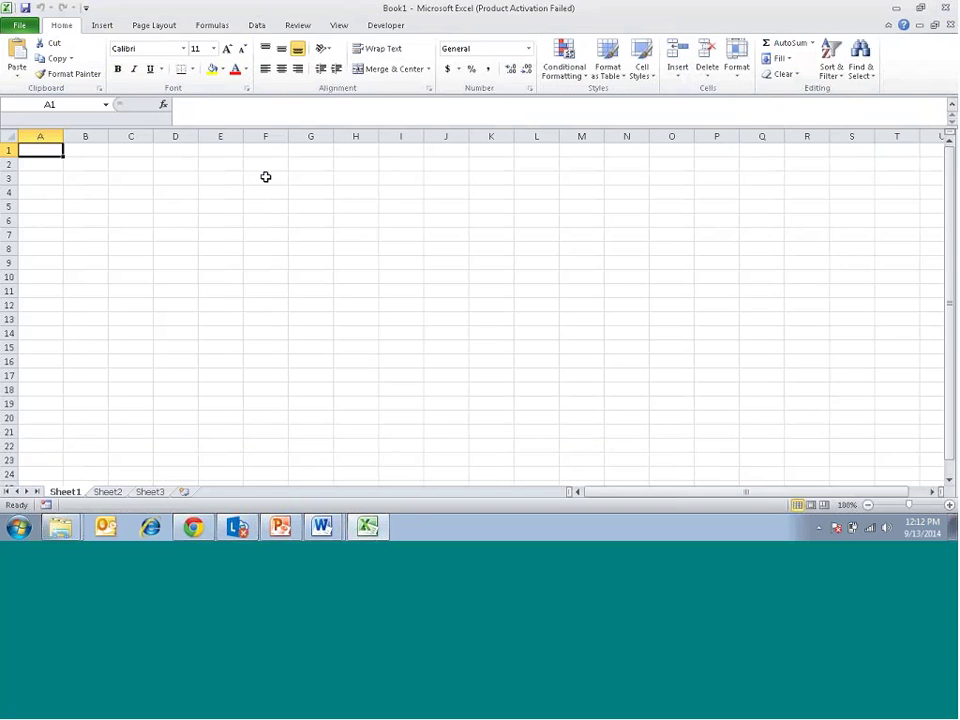
Check the traceability exercise slide in PowerPoint, and rename Sheet1 in the Excel workbook as UPWARD TRACE.
key(alt+Tab)
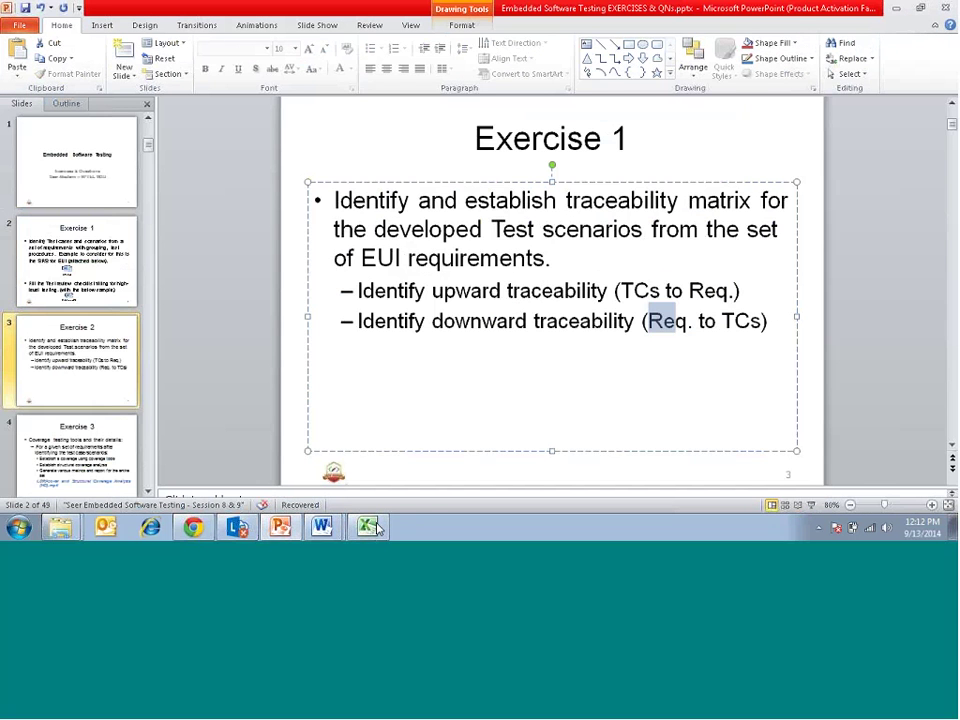
click(368, 527)
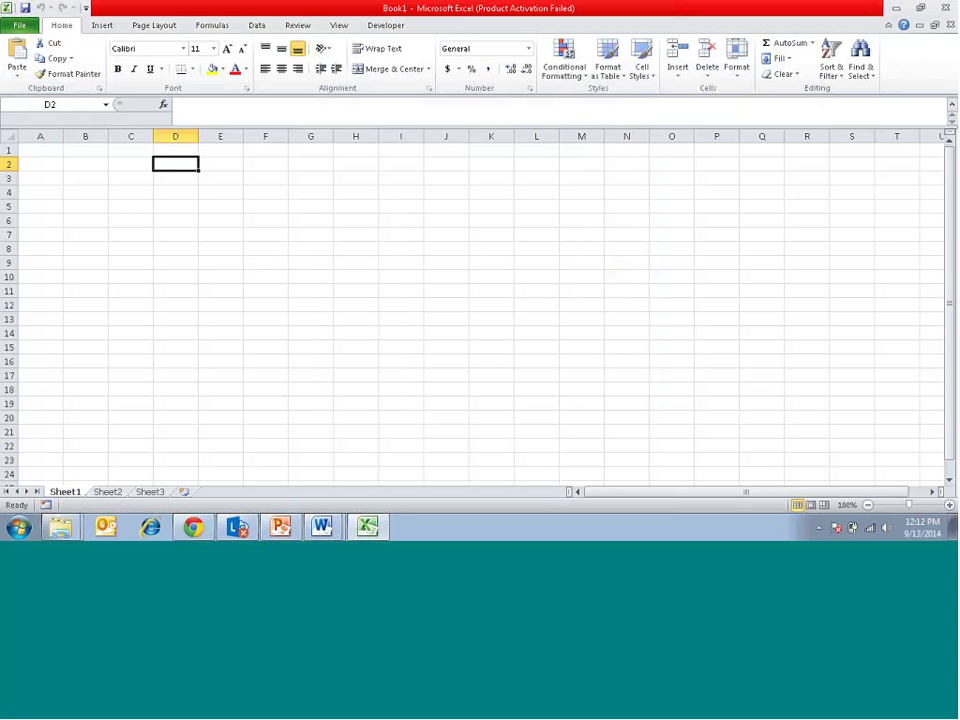
double_click(66, 492)
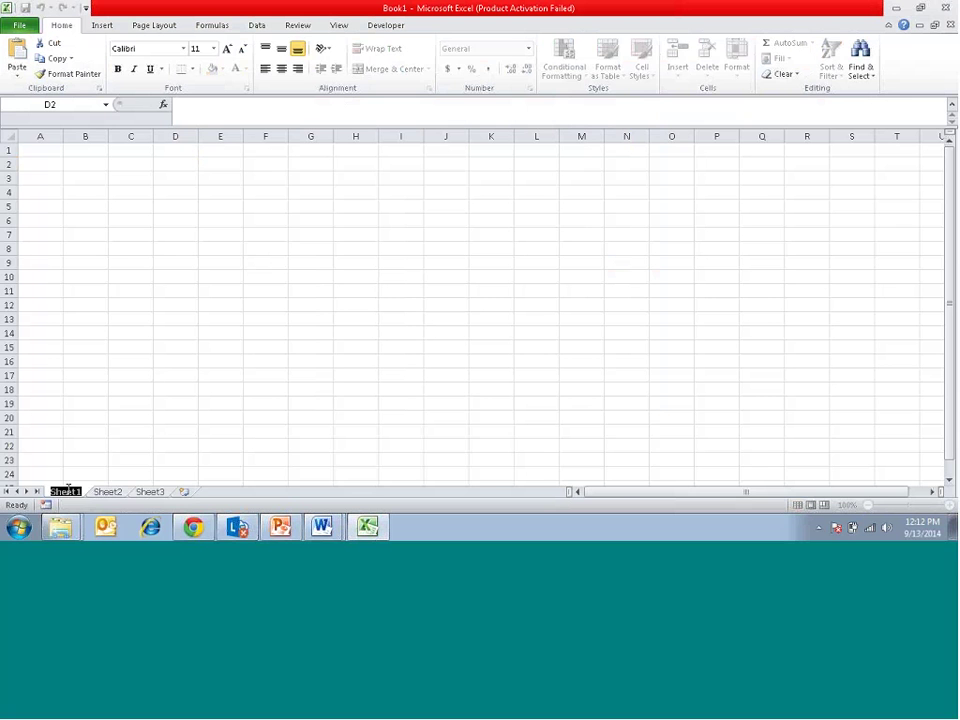
text(upWAR)
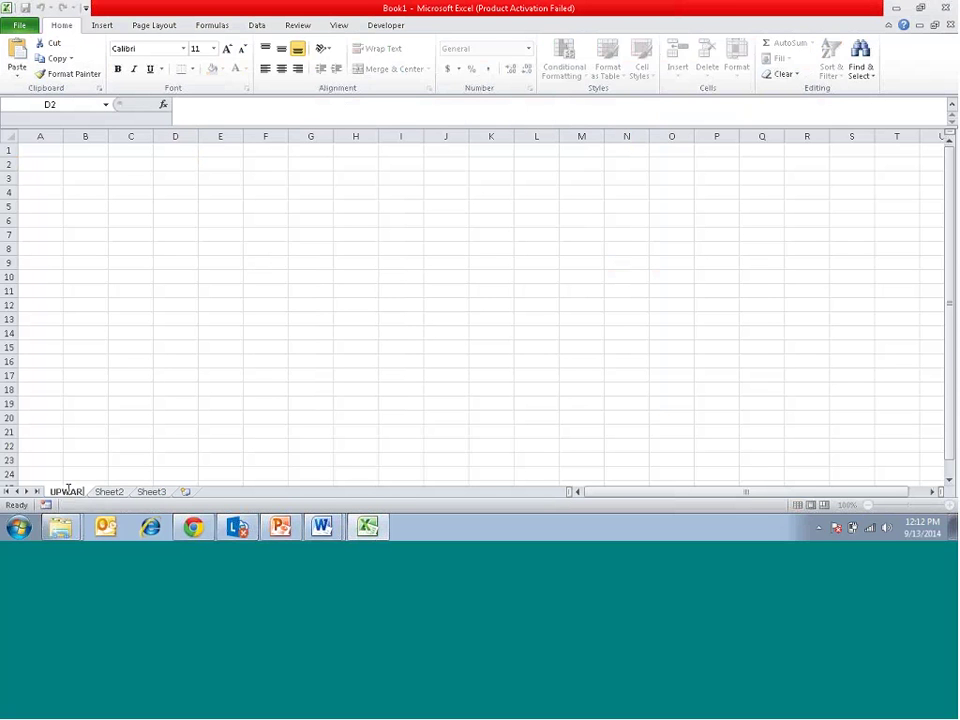
text(D TRA)
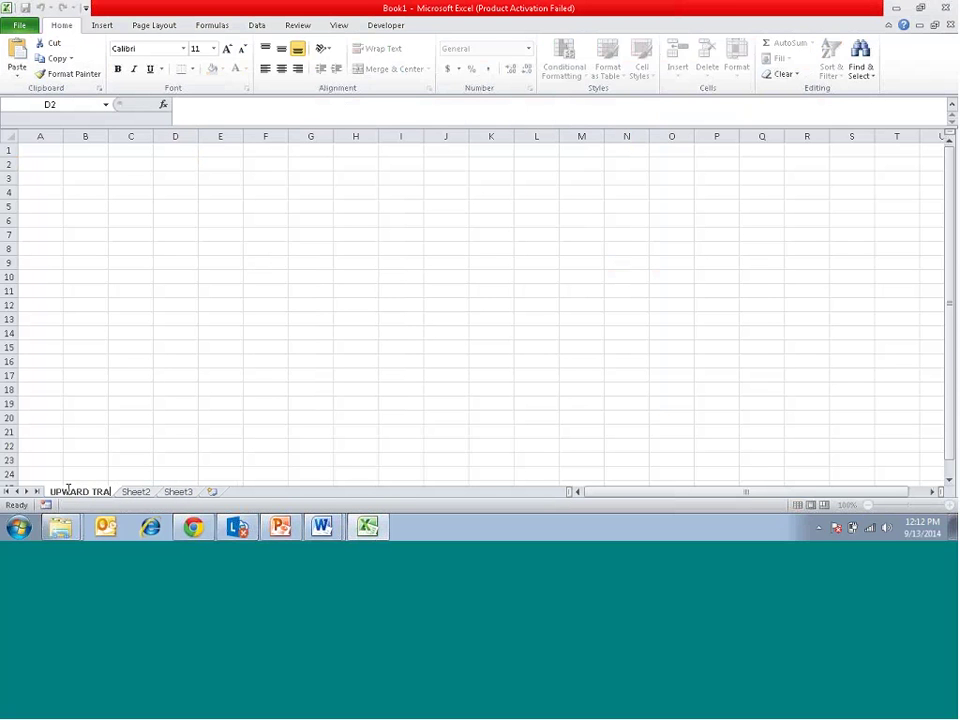
text(CE)
key(Return)
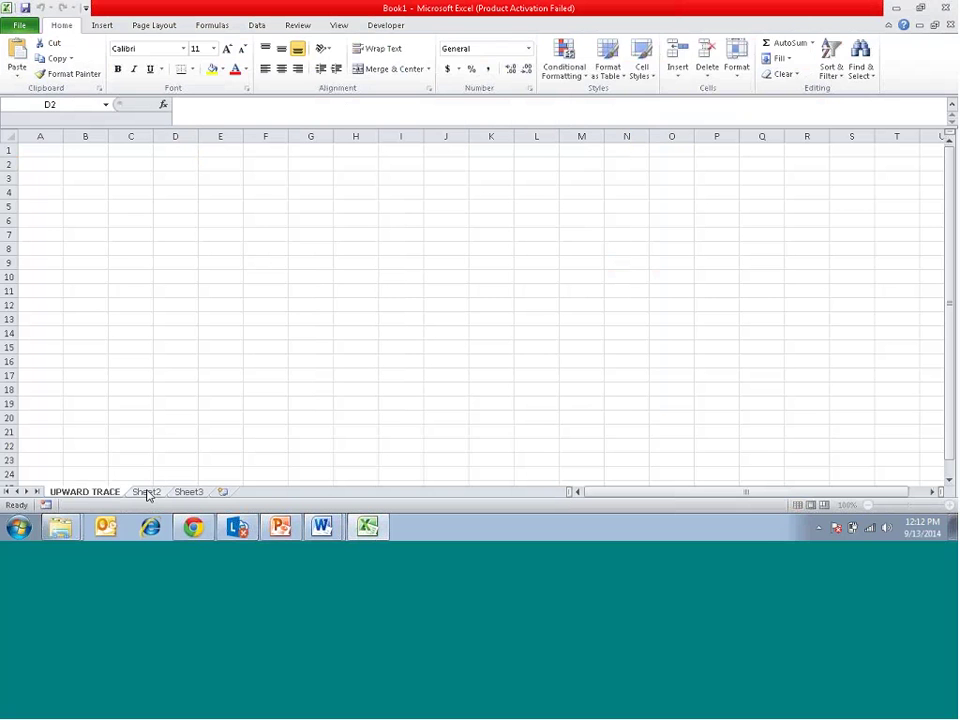
Rename Sheet2 as DOWNWARD and recheck the traceability directions on the PowerPoint exercise slide.
click(147, 492)
double_click(147, 492)
text(D)
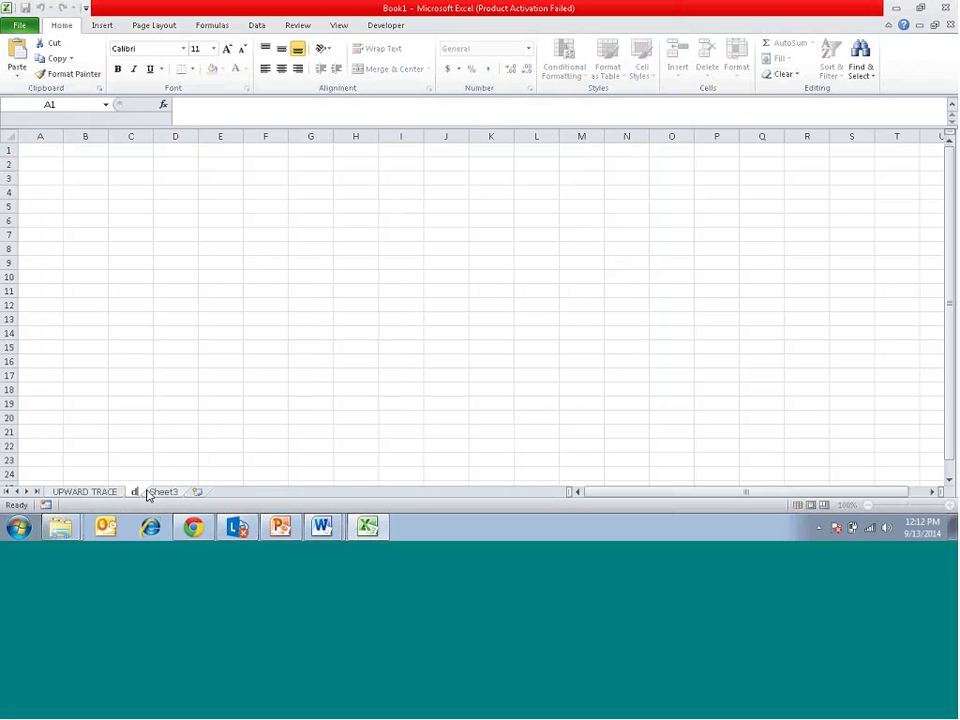
text(OWN)
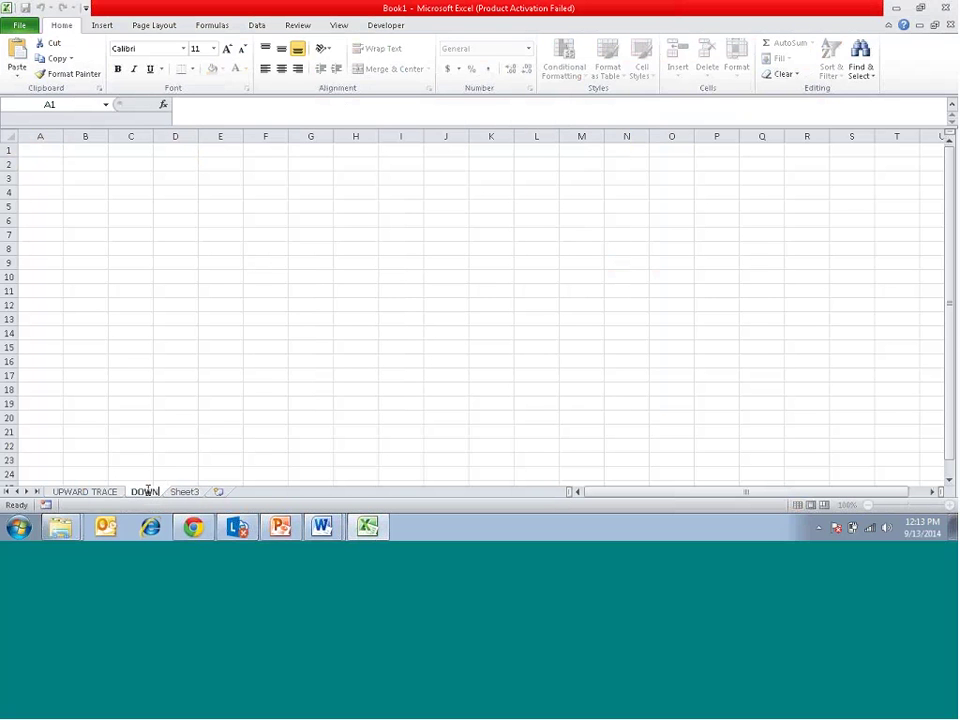
text(WARD)
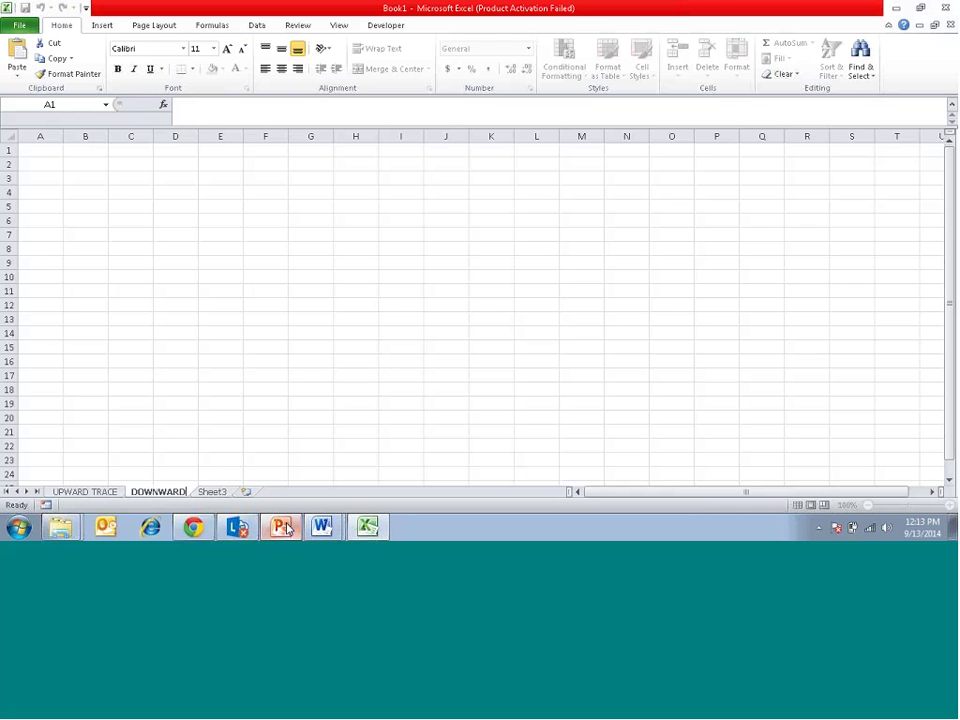
click(282, 527)
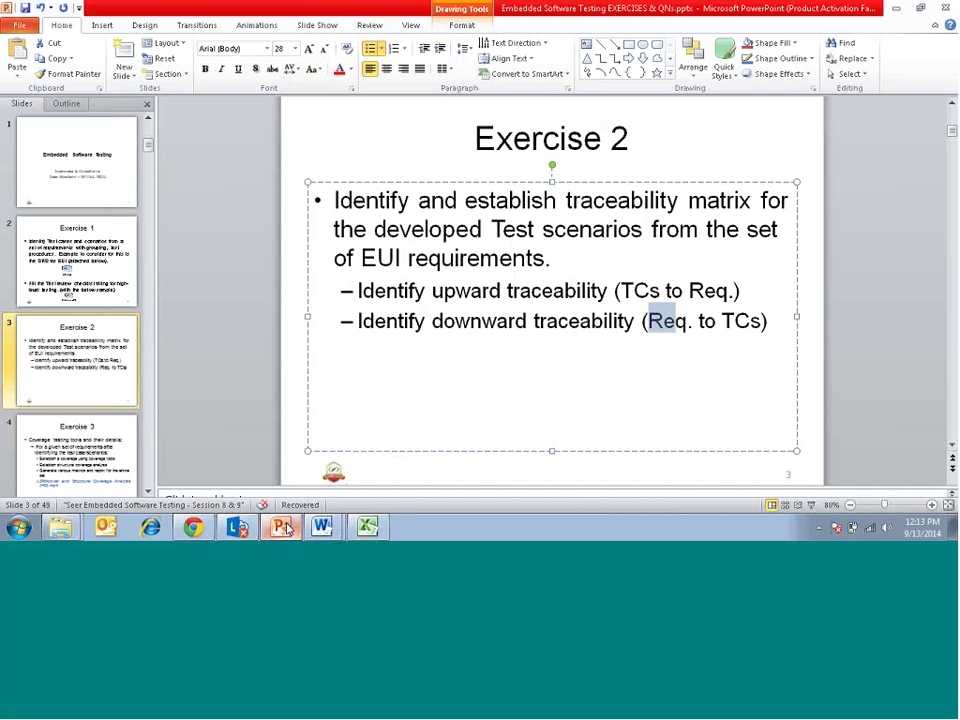
click(283, 527)
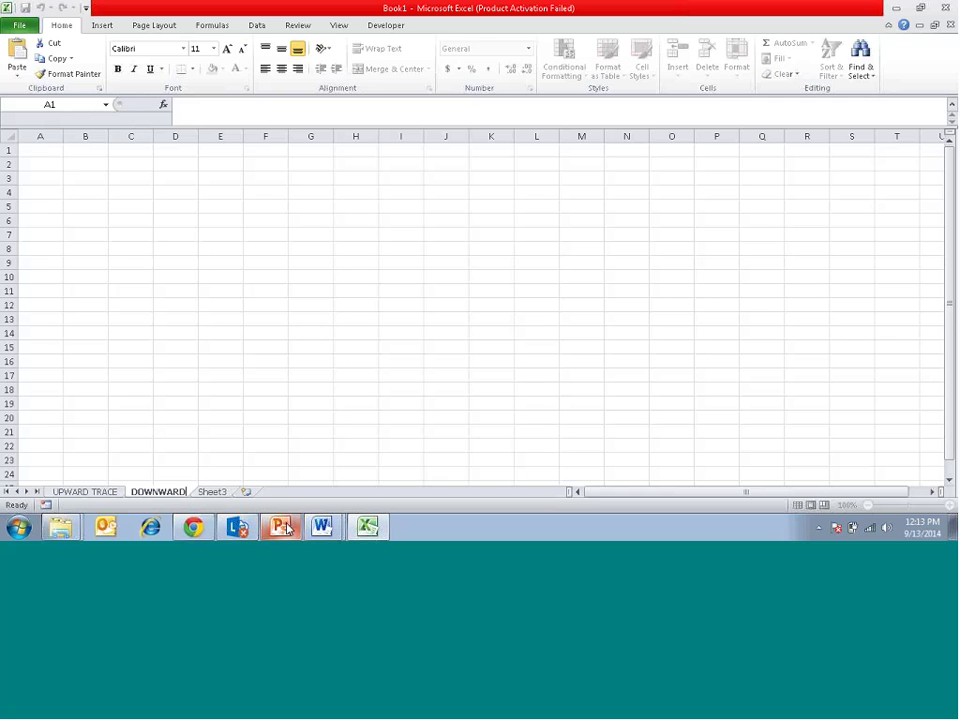
Enter the column headers No., TC and Req in cells B3 to D3 of the DOWNWARD sheet.
click(69, 175)
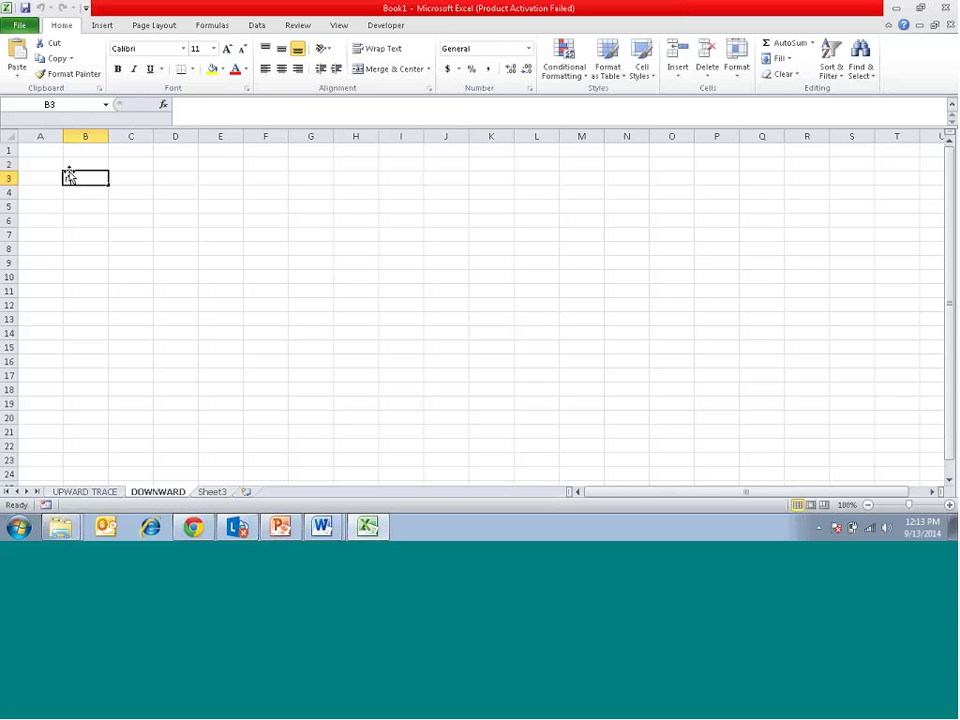
text(no.)
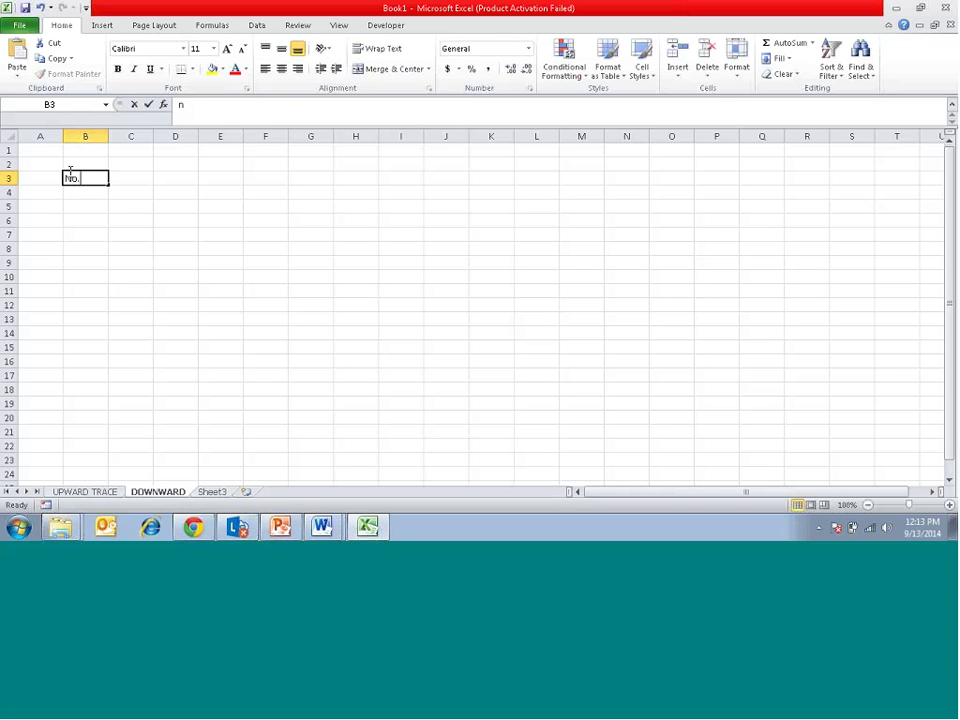
key(Tab)
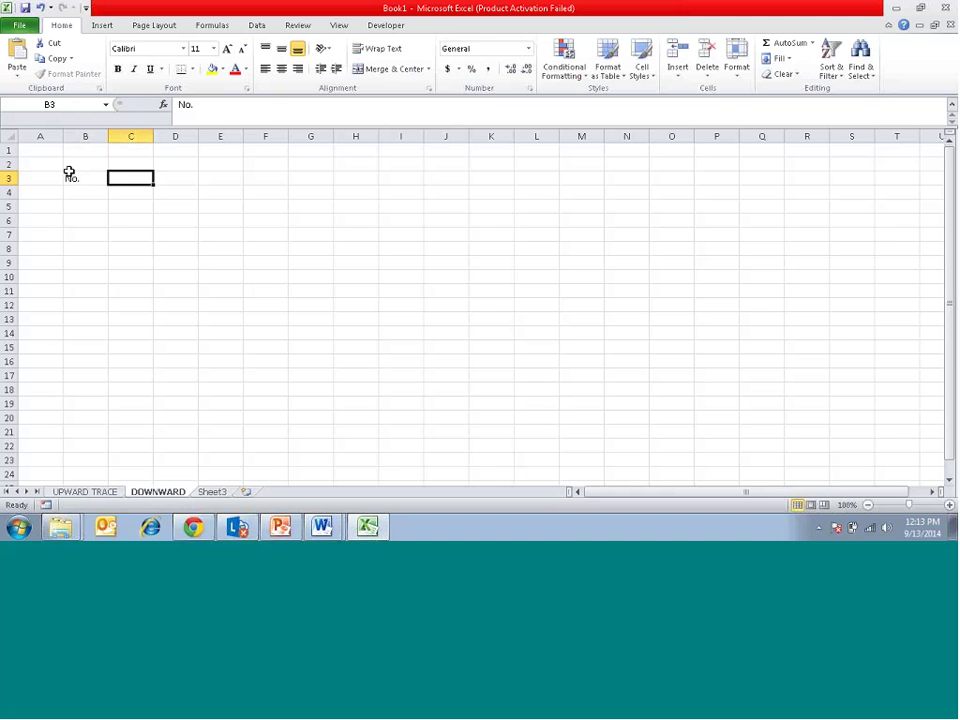
text(TC)
key(Tab)
text(Re)
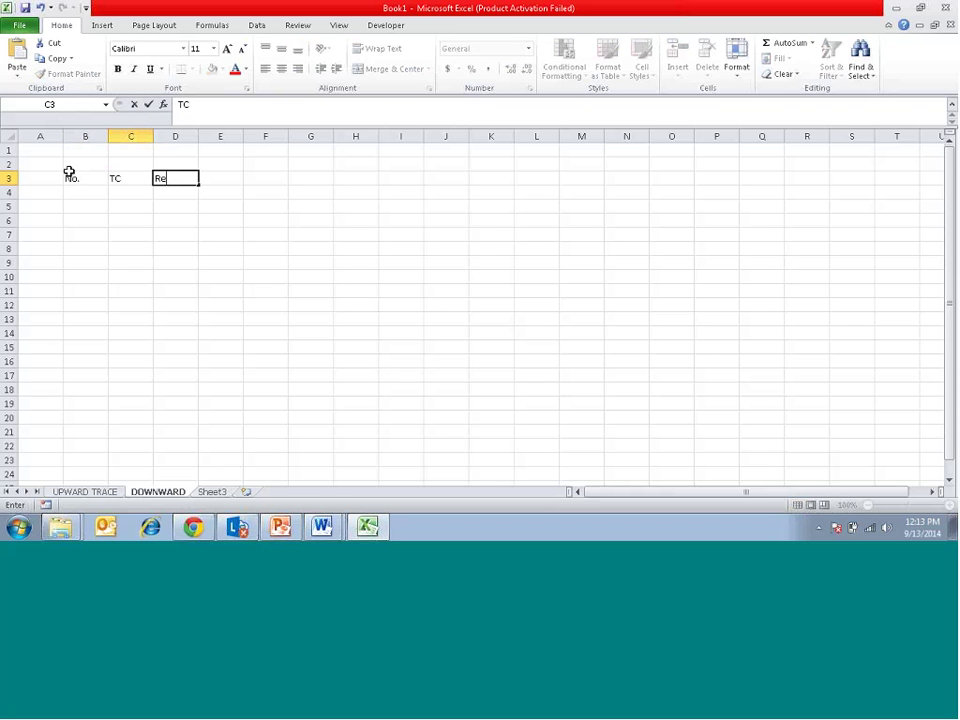
text(q)
key(Return)
Format the table in B3:D22 with wider TC and Req columns, bold headers and all borders.
drag(153, 136, 197, 136)
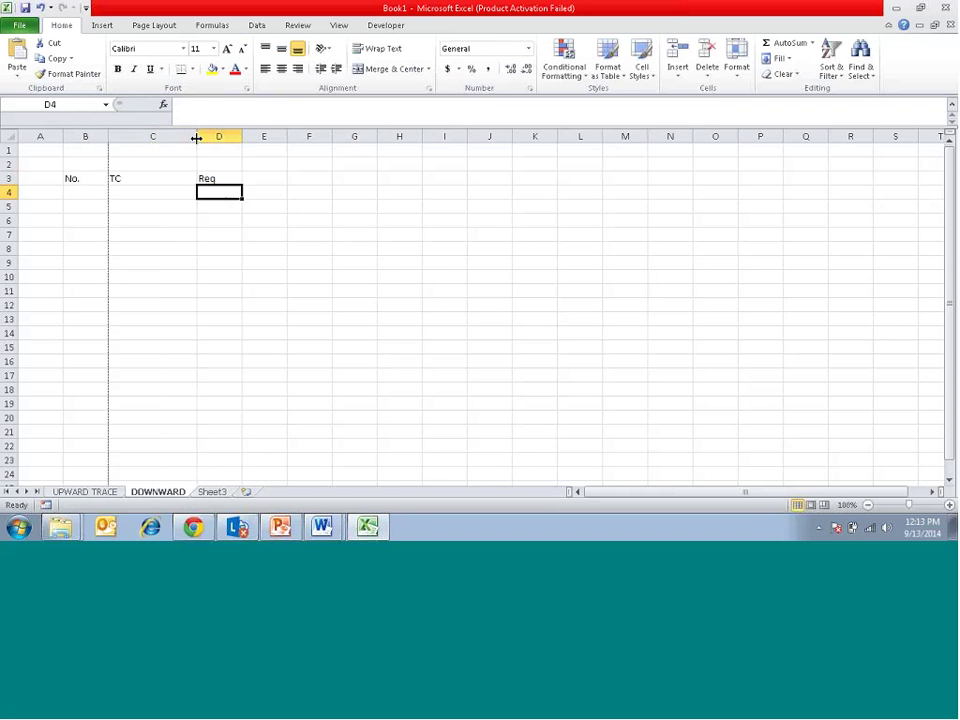
drag(280, 445, 89, 176)
click(191, 69)
click(205, 180)
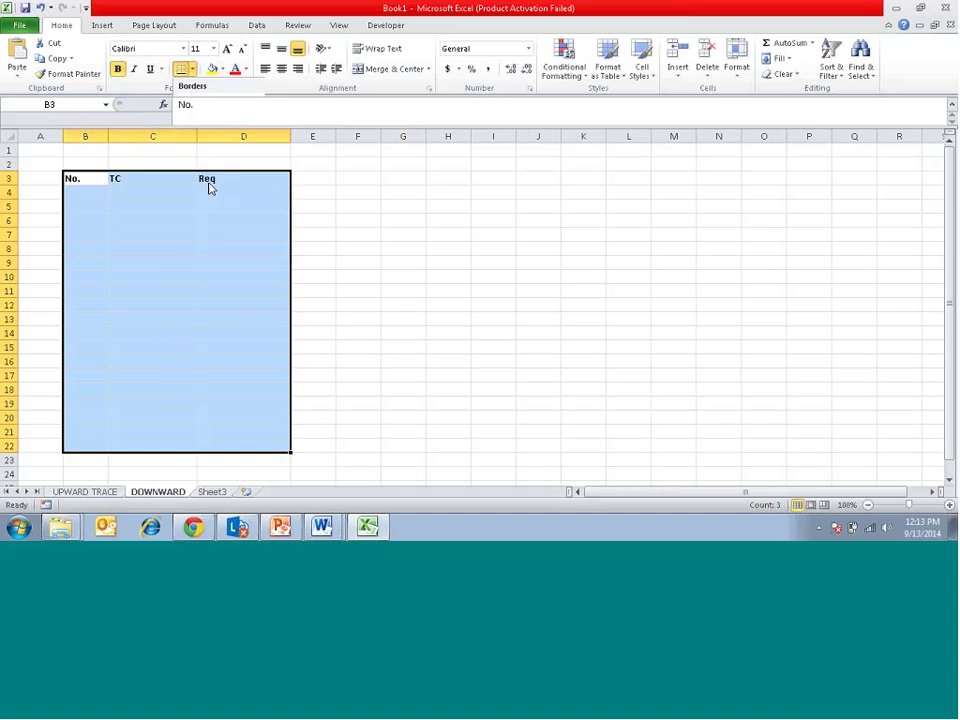
click(92, 185)
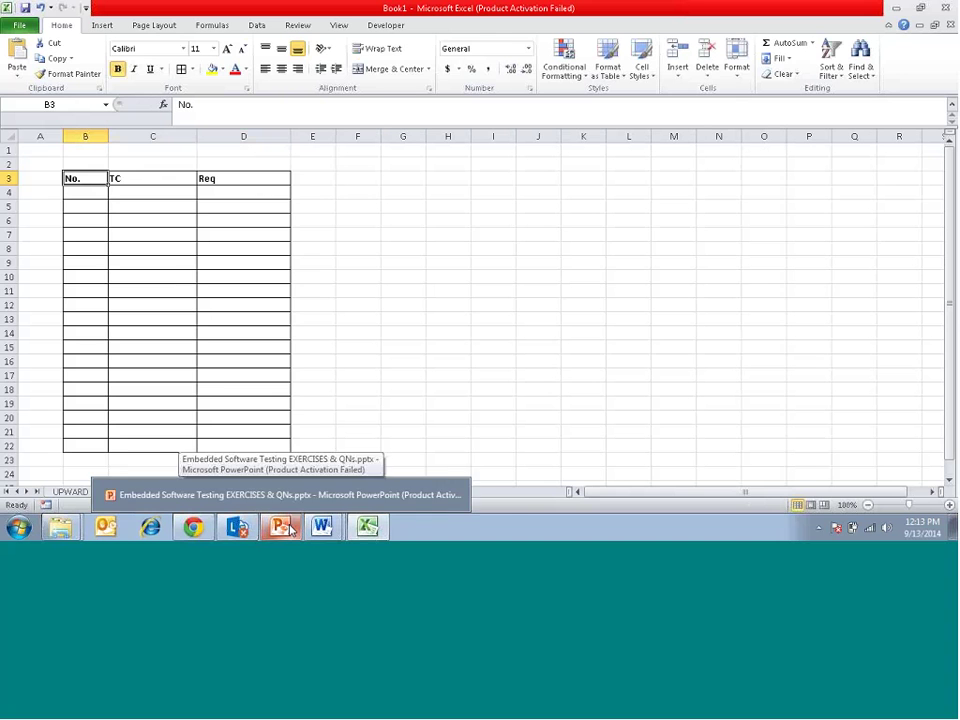
Copy test IDs SRS_2_TC_01 to SRS_2_TC_10 from TEST SPEC EX (2).docx in Word into the TC column starting at C4.
mouse_move(318, 530)
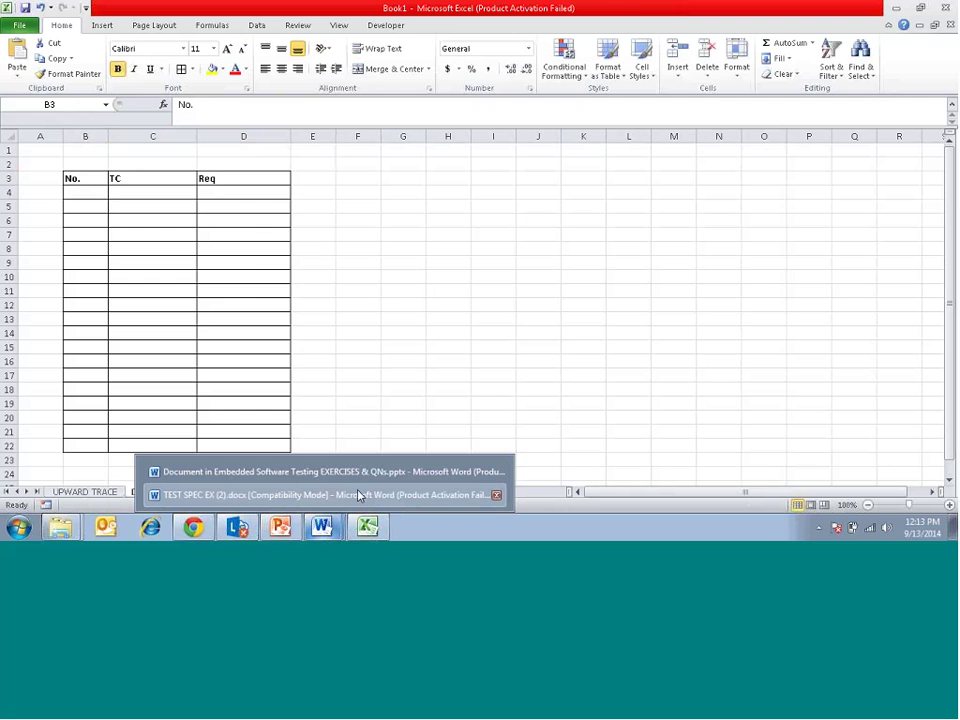
click(359, 495)
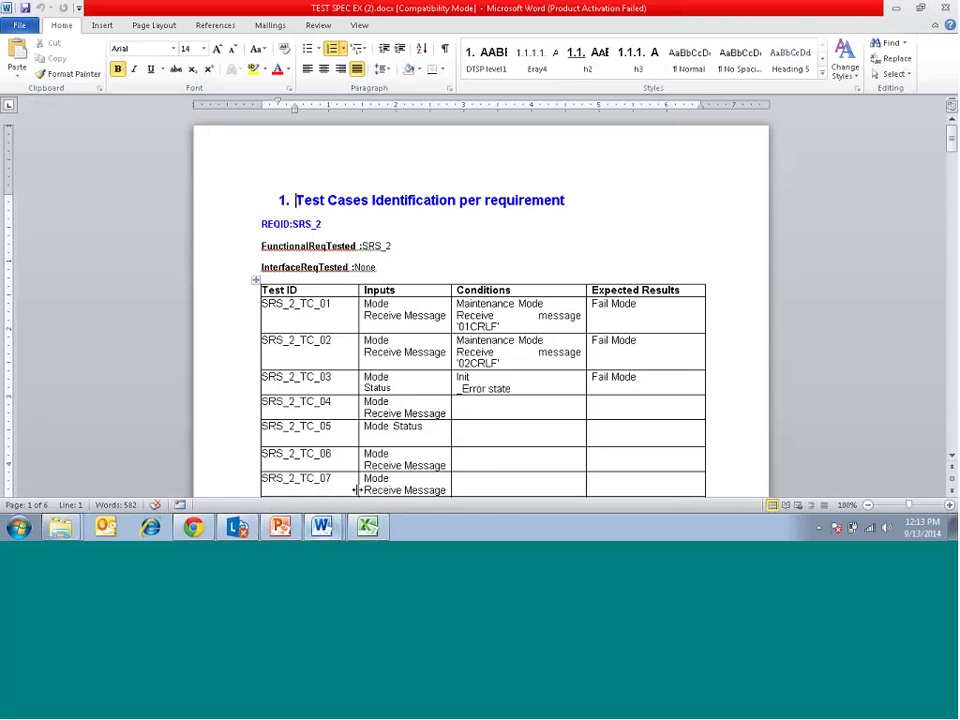
key(alt+Tab)
click(144, 190)
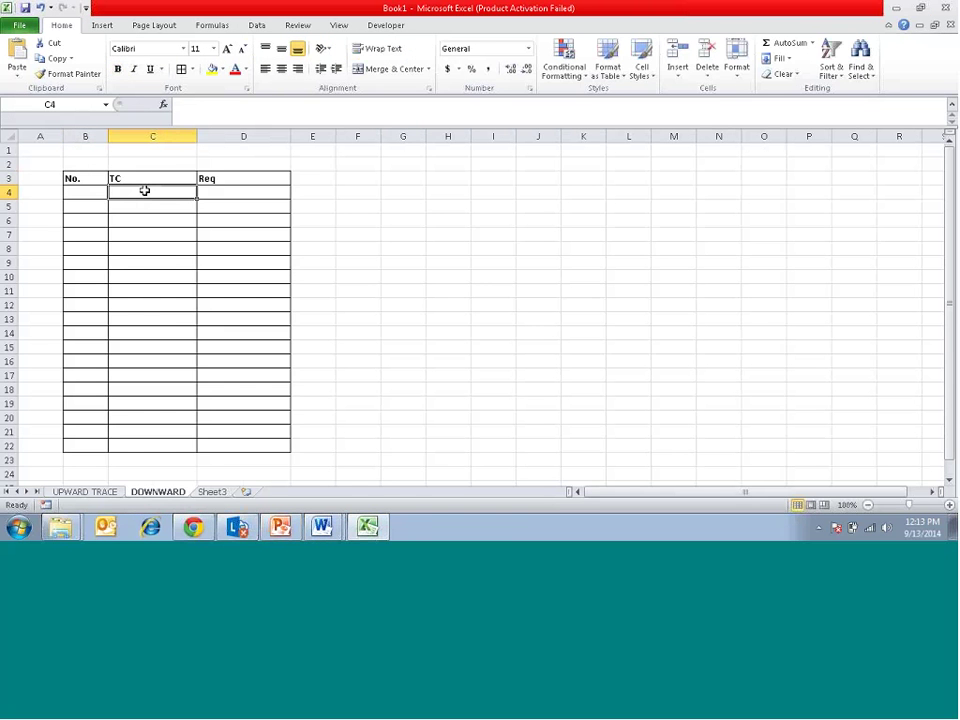
text(SRS_2_TC_01 SRS_2_TC_02 SRS_2_TC_03 SRS_2_TC_04 SRS_2_TC_05 SRS_2_TC_06 SRS_2_TC_07 SRS_2_TC_08 SRS_2_TC_09 SRS_2_TC_10)
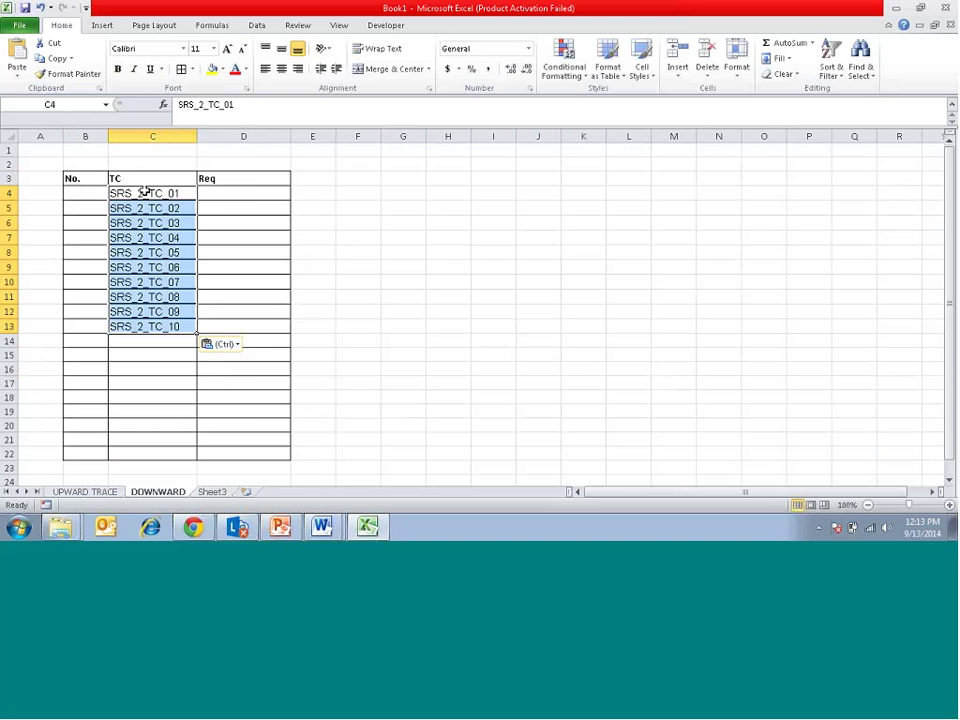
Copy test IDs SRS_3_TC_01 to SRS_3_TC_03 from the Word test specification into the TC column starting at C14.
key(alt+Tab)
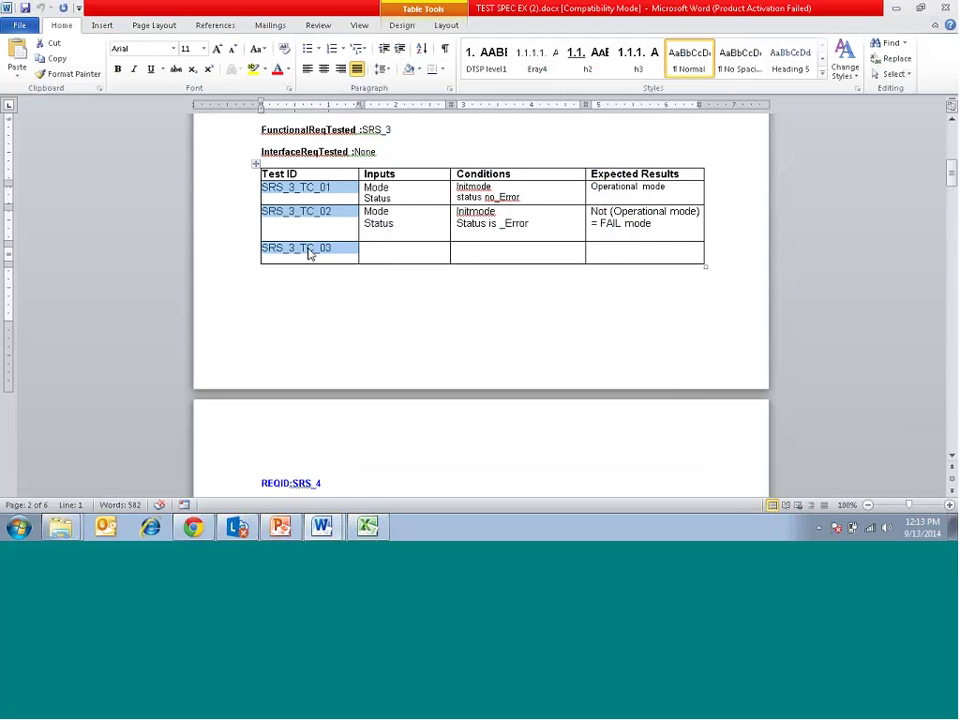
key(alt+Tab)
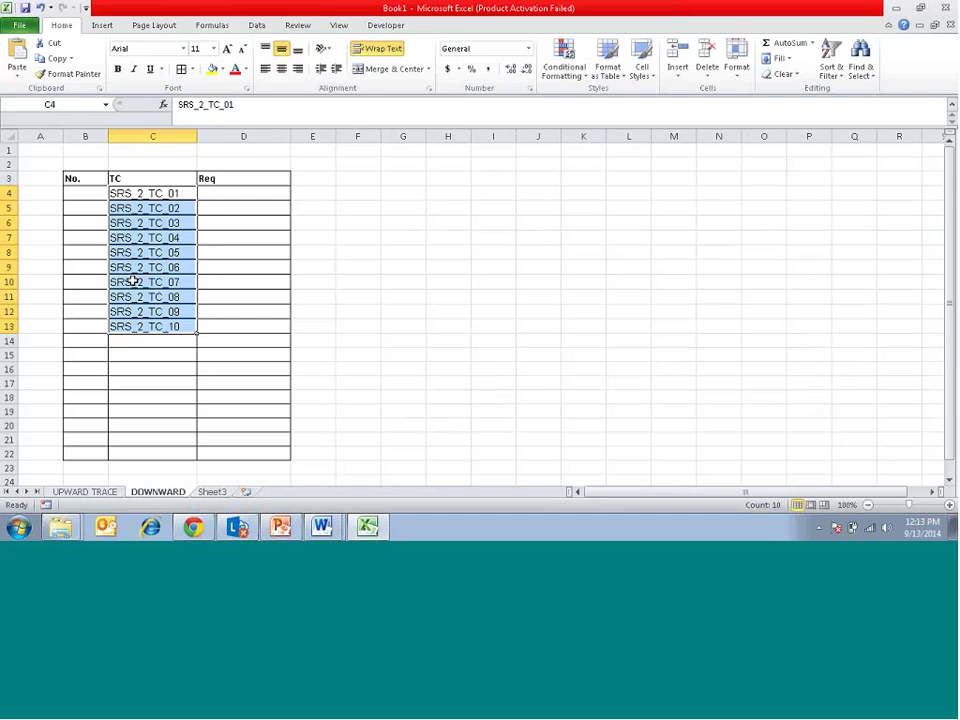
click(133, 343)
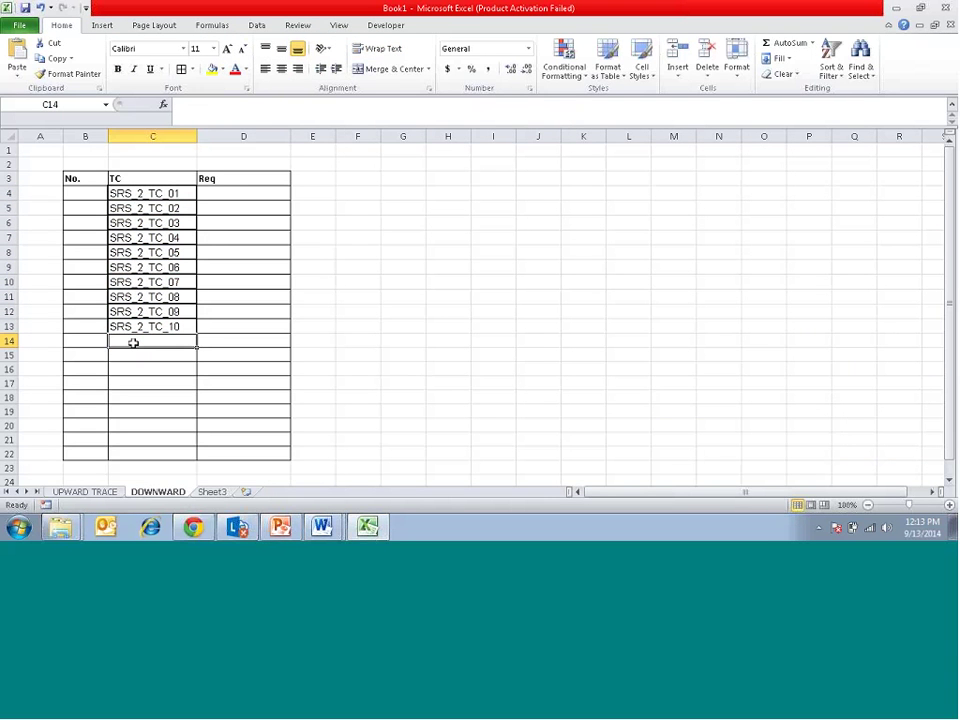
text(SRS_3_TC_01 SRS_3_TC_02 SRS_3_TC_03)
Copy the SRS_4 and SRS_5 test IDs from the Word test specification into the TC column, cells C17 to C23.
key(alt+Tab)
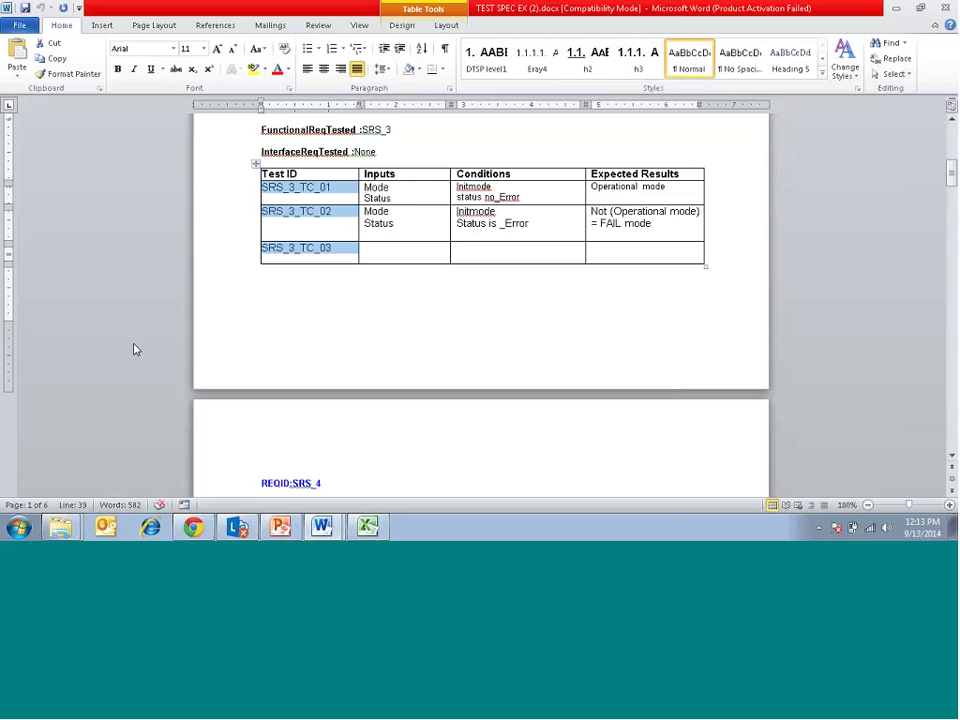
key(alt+Tab)
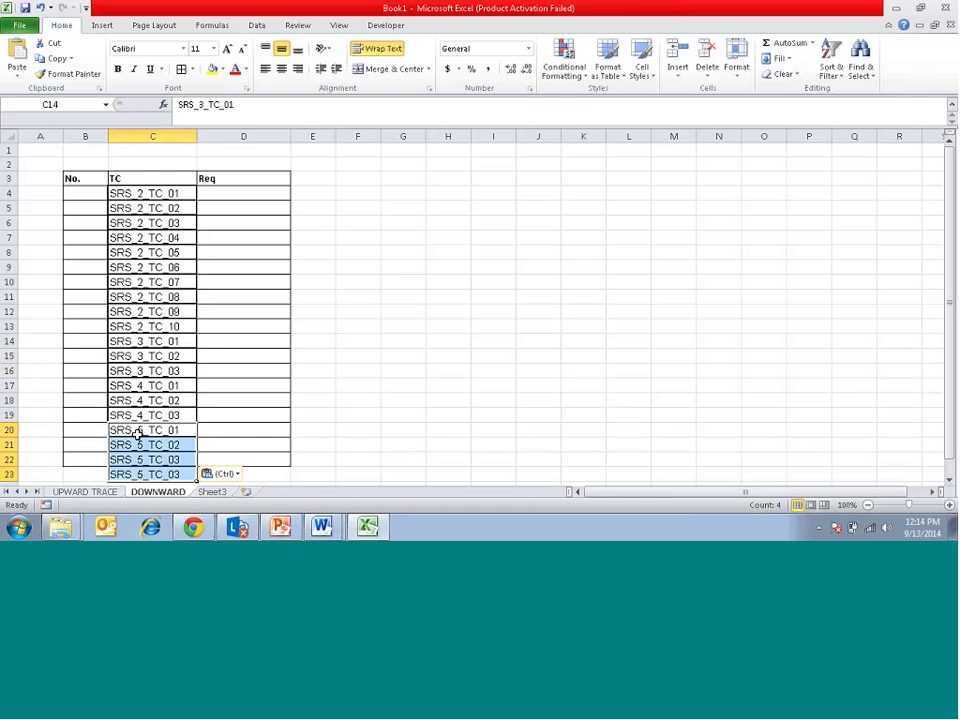
scroll(137, 431, down, 1)
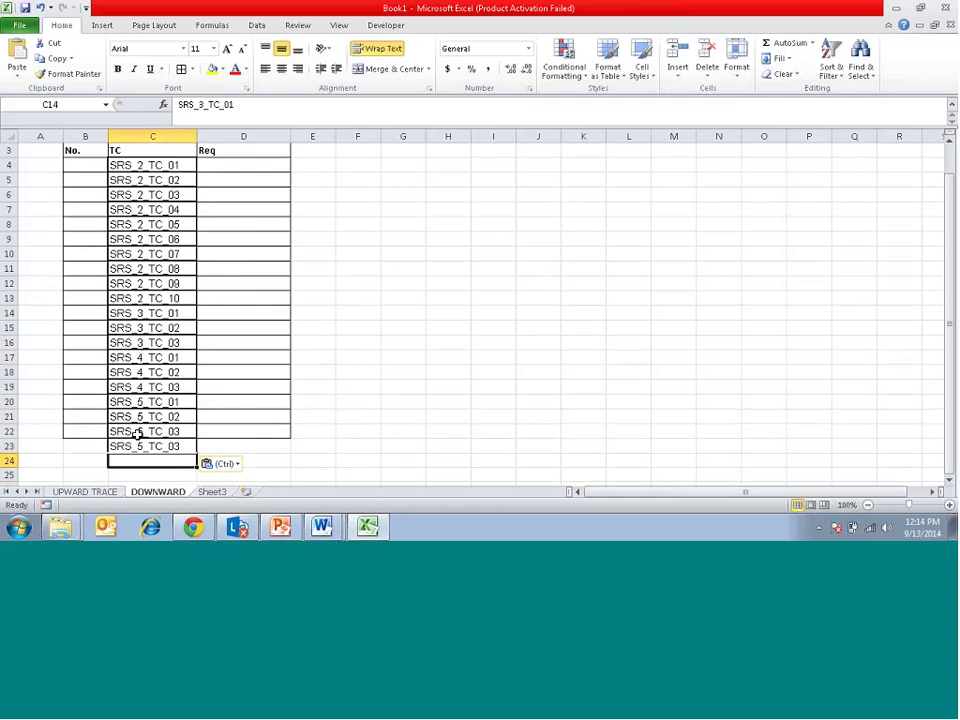
Copy test IDs SRS_6_TC_01 to SRS_6_TC_03 from the Word test specification into the TC column, cells C24 to C26.
key(alt+Tab)
click(332, 405)
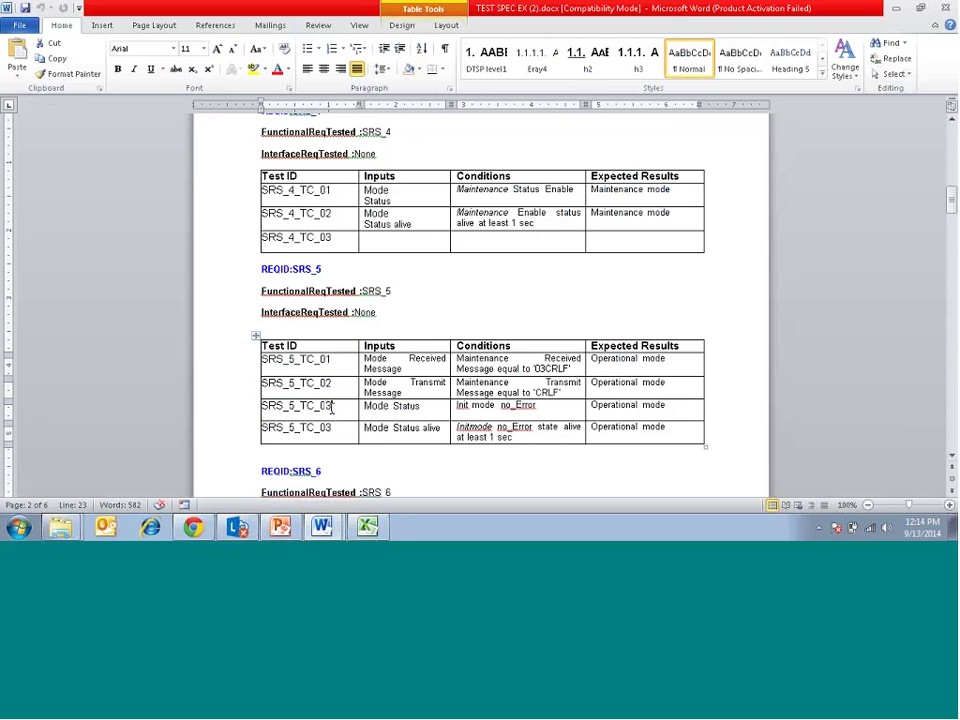
scroll(332, 405, down, 10)
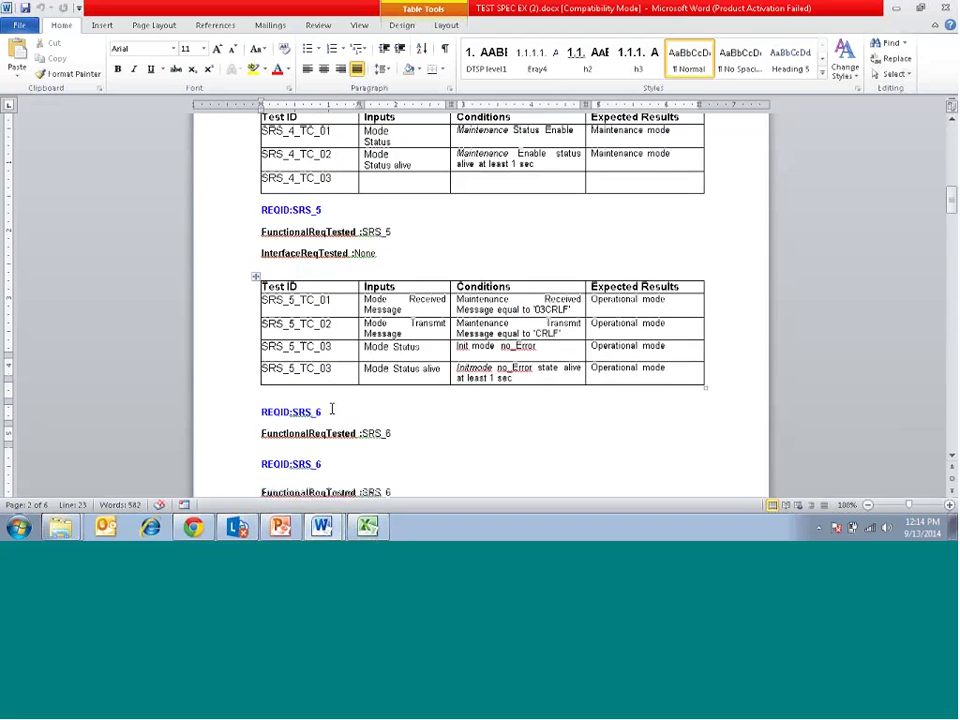
click(332, 405)
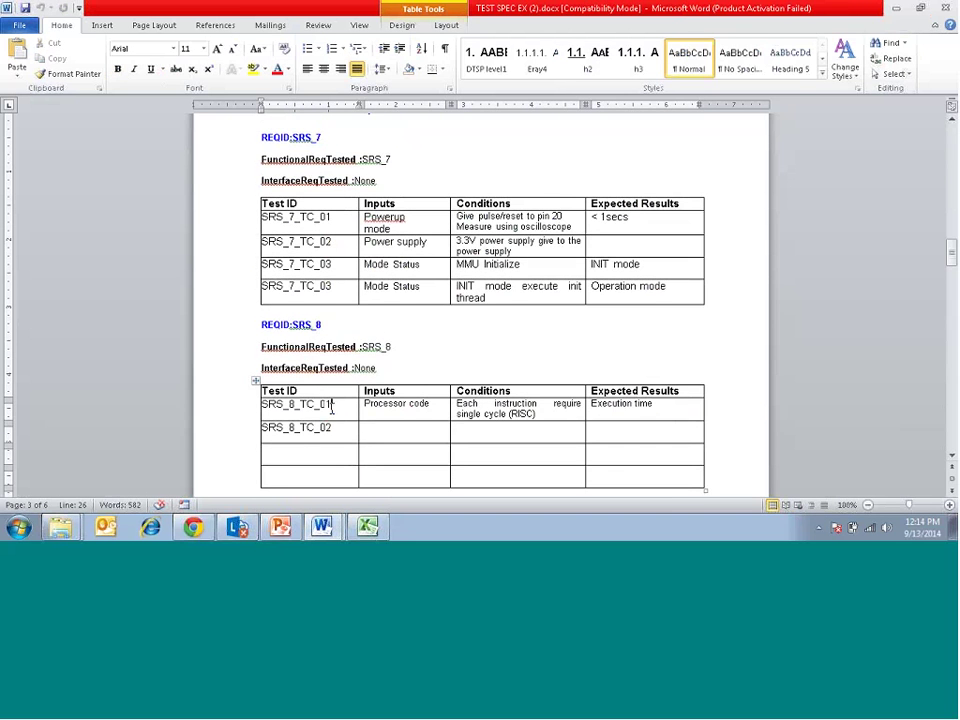
key(ctrl+z)
key(ctrl+z)
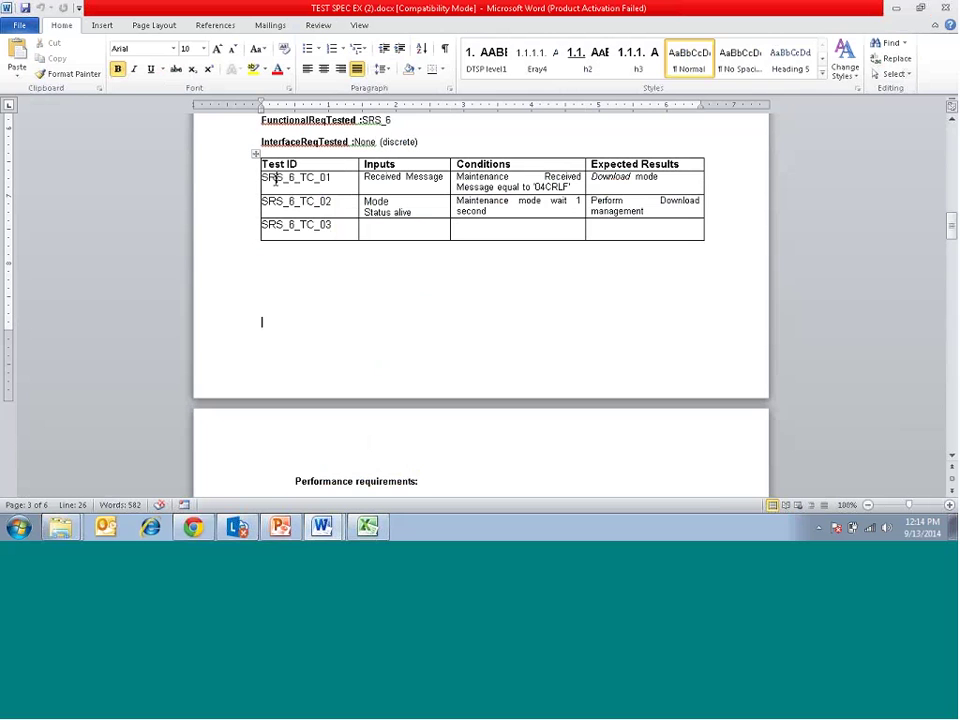
drag(275, 179, 342, 231)
key(ctrl+c)
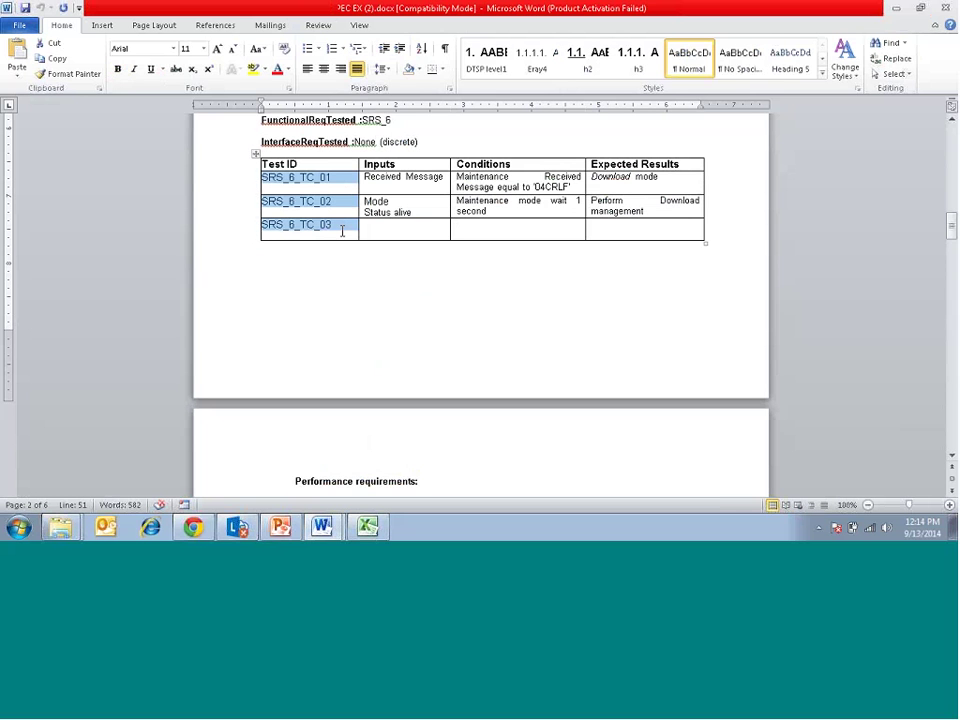
key(alt+Tab)
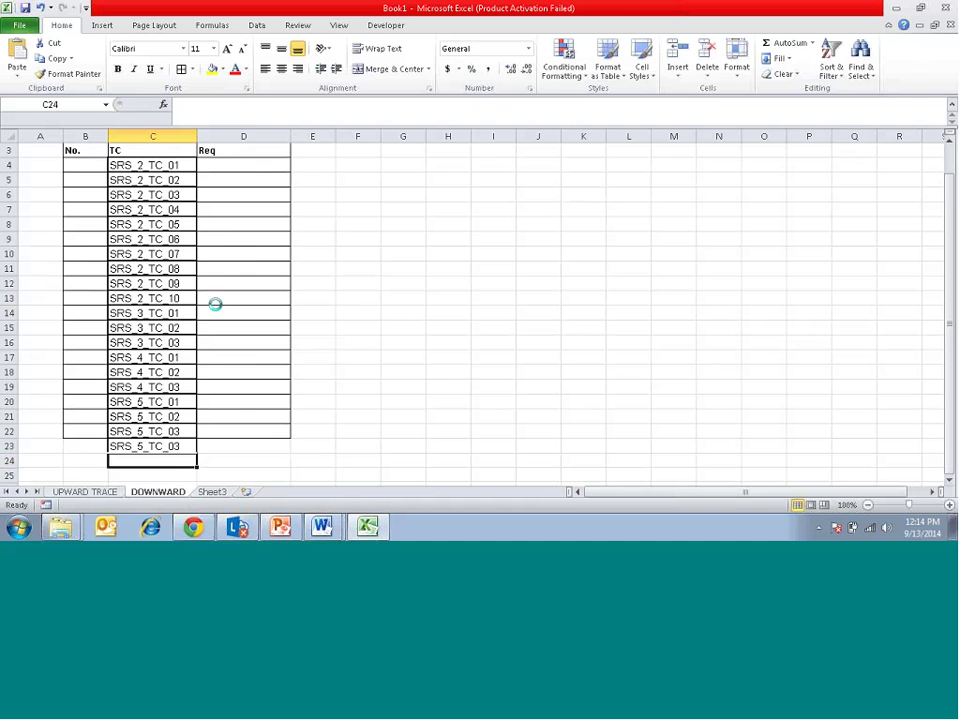
key(ctrl+v)
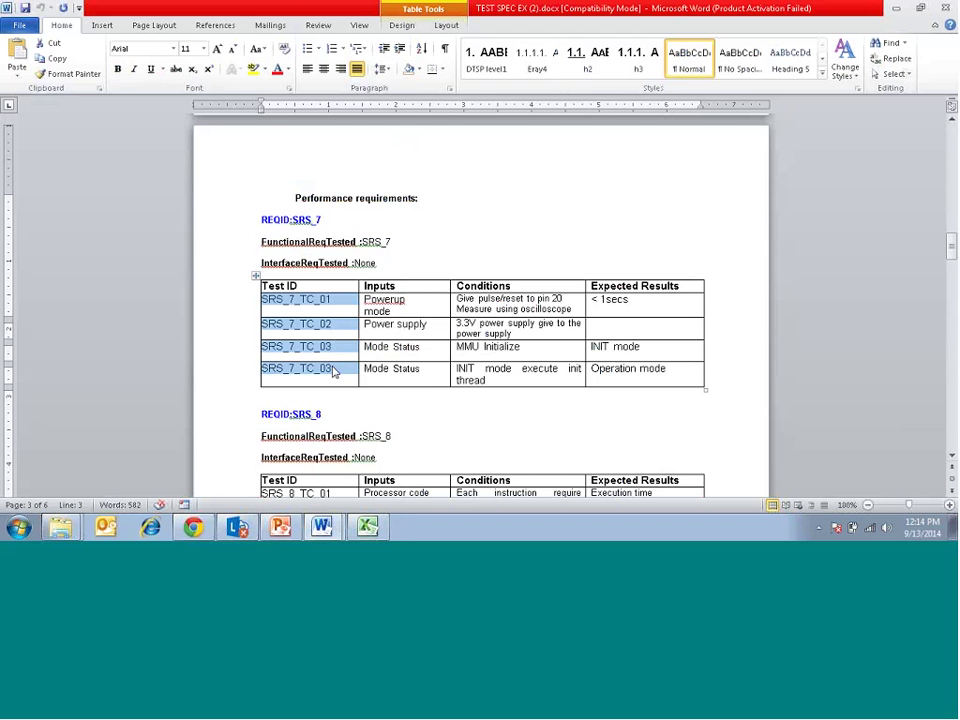
Paste the four SRS_7 test IDs from the Word test specification into cells C27 to C30 and enter "..." in C31.
key(alt+Tab)
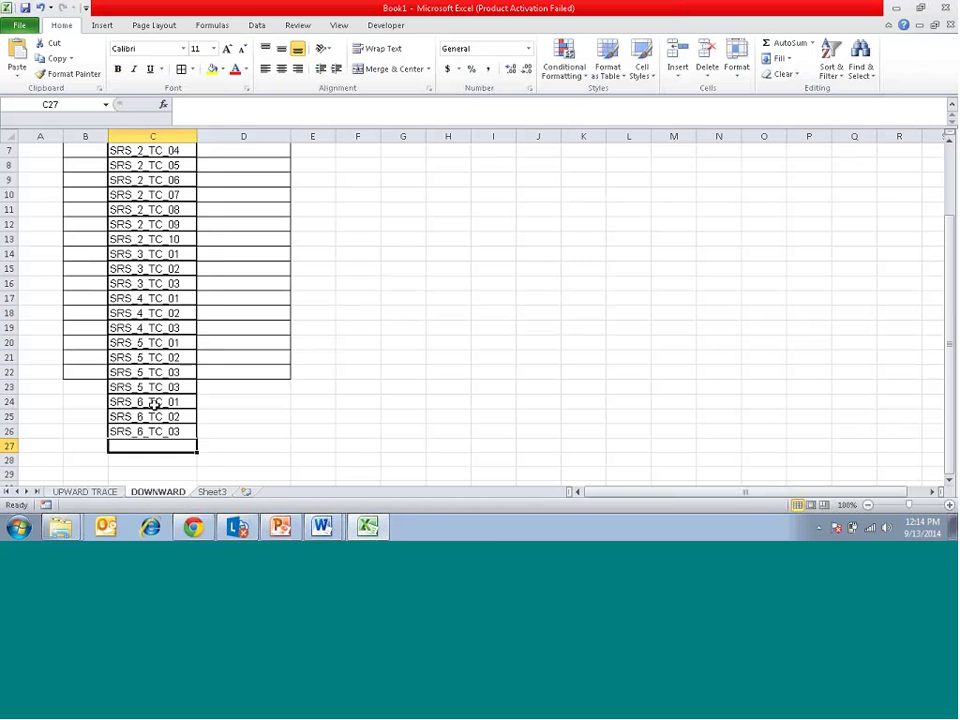
text(SRS_7_TC_01 SRS_7_TC_02 SRS_7_TC_03 SRS_7_TC_03)
key(Return)
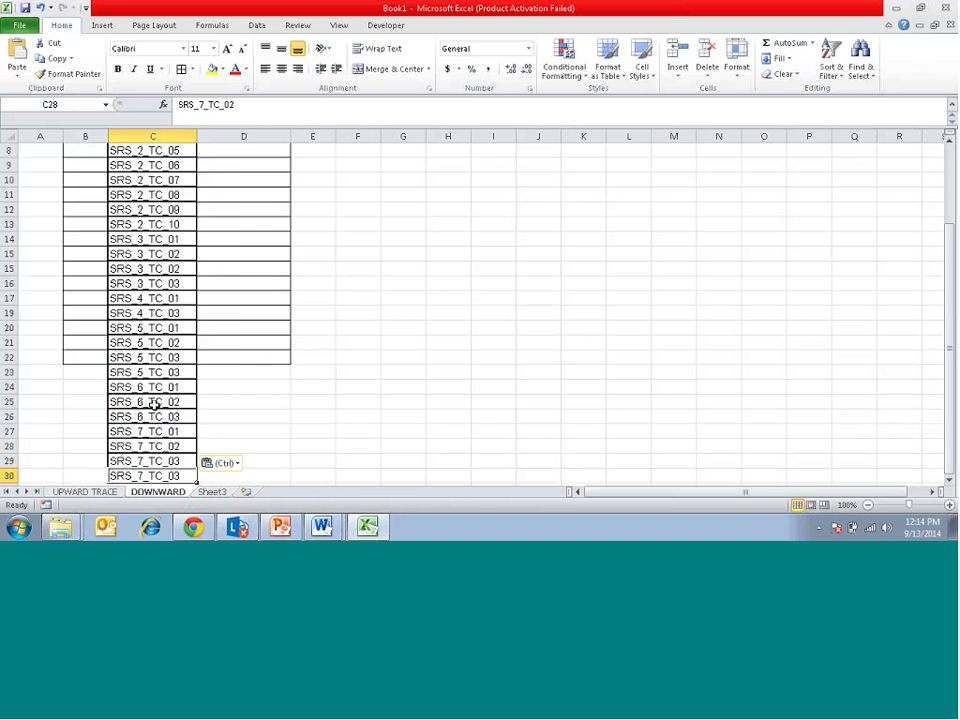
key(Down)
key(Down)
key(Down)
key(Down)
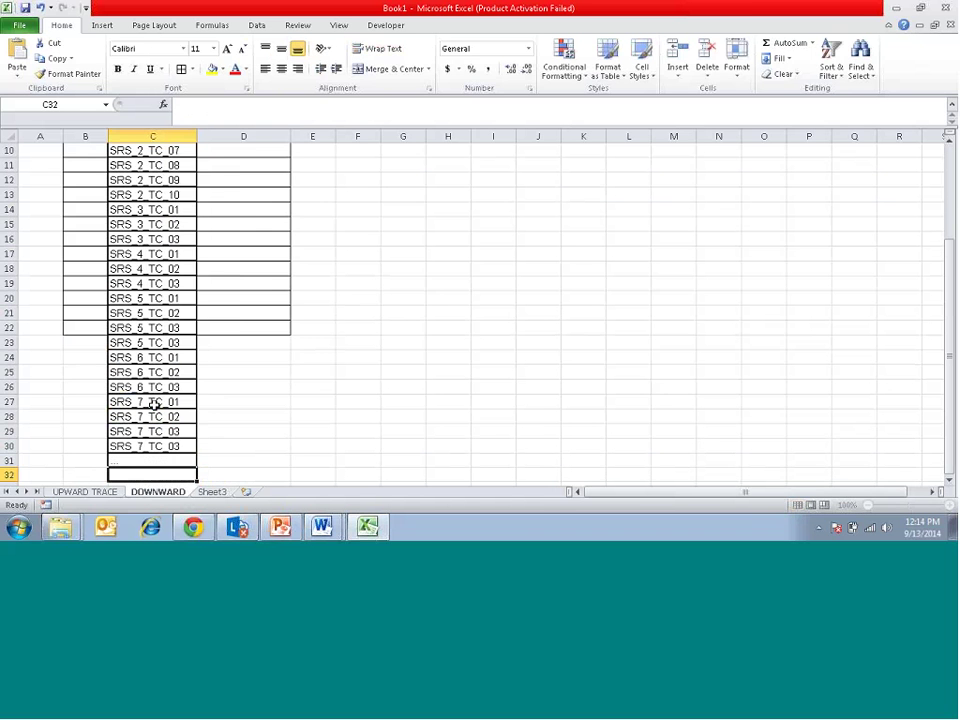
Copy the FunctionalReqTested value SRS_2 from the Word test specification into the Req column at D4.
scroll(152, 403, up, 3)
click(212, 197)
key(alt+Tab)
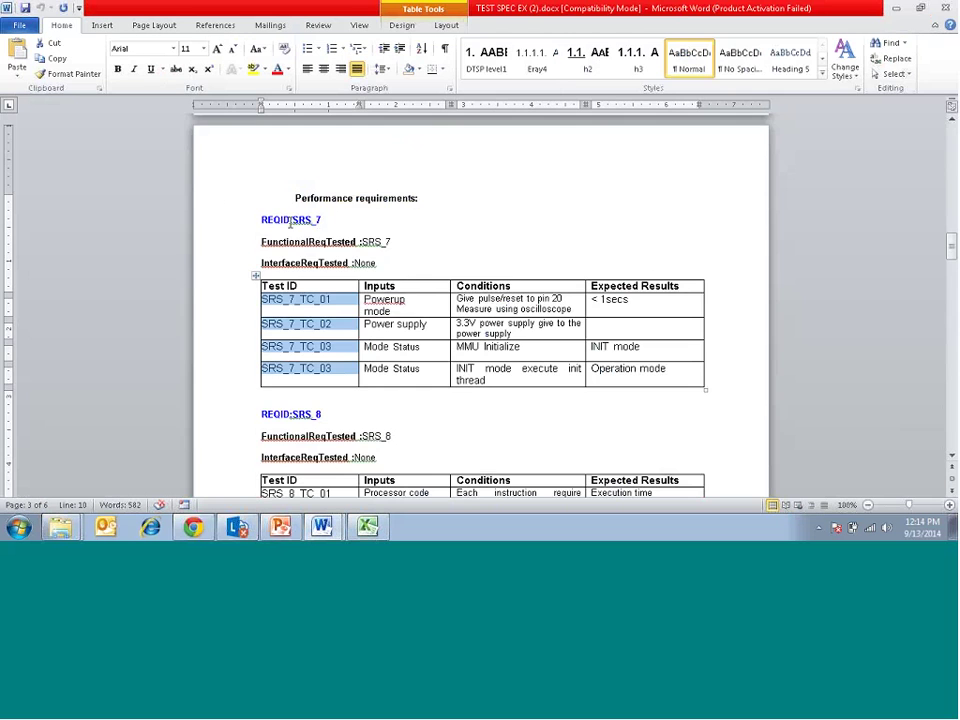
click(290, 224)
scroll(308, 237, up, 6)
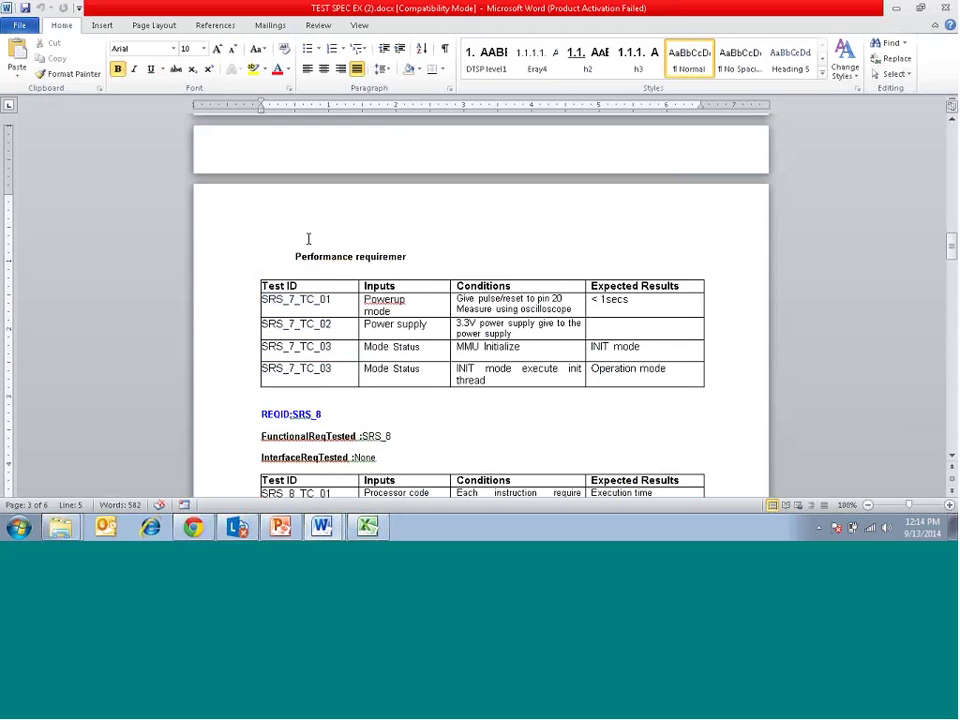
click(307, 238)
scroll(307, 238, up, 15)
drag(262, 303, 330, 463)
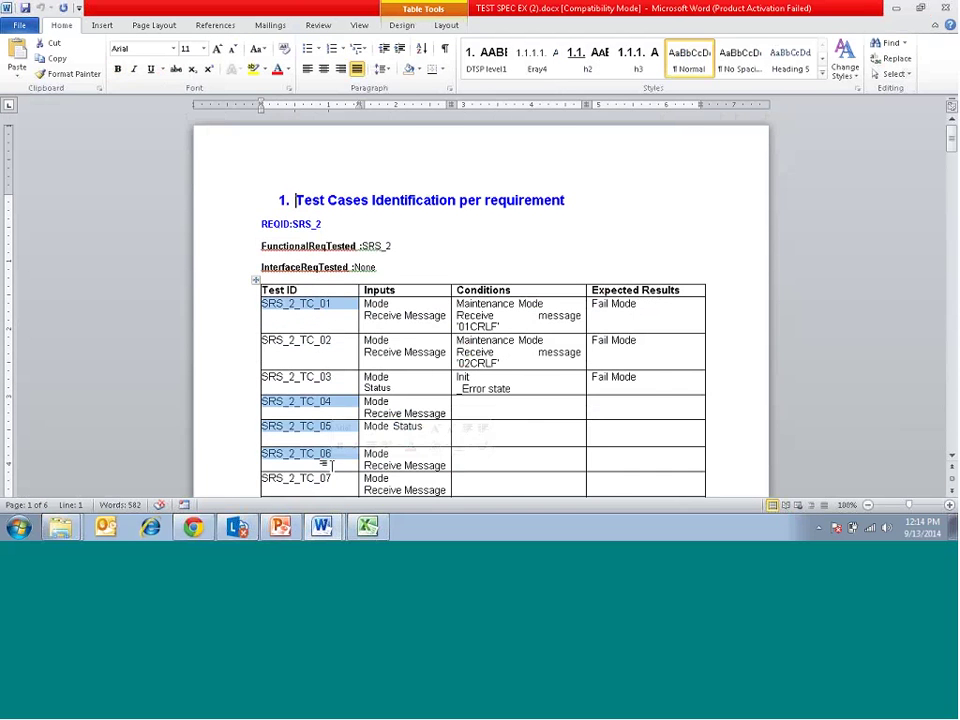
double_click(388, 245)
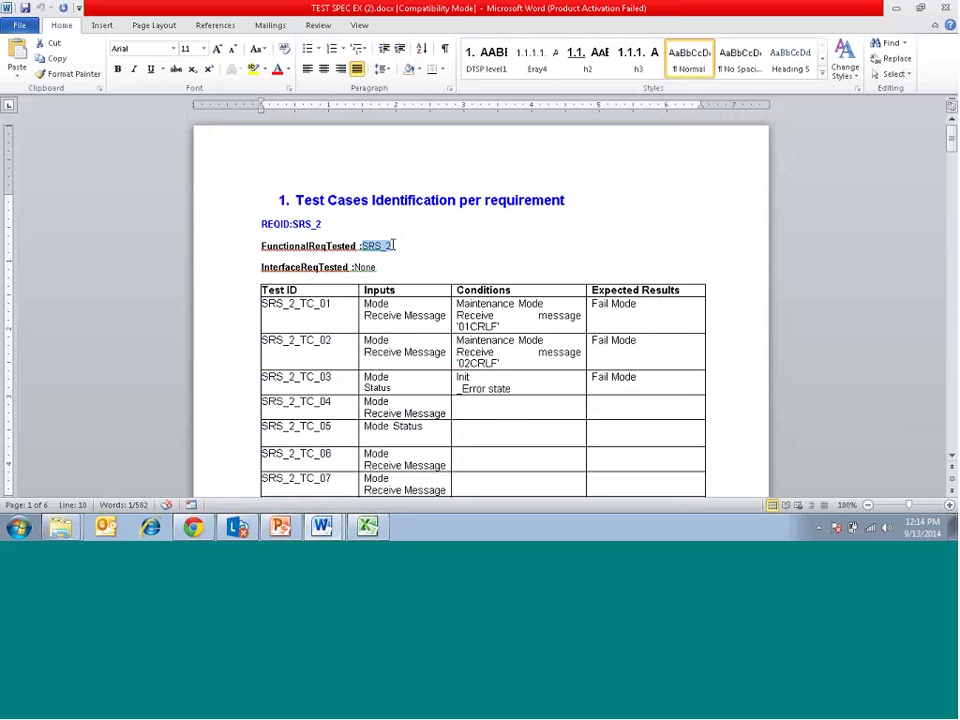
key(ctrl+c)
key(alt+Tab)
double_click(231, 201)
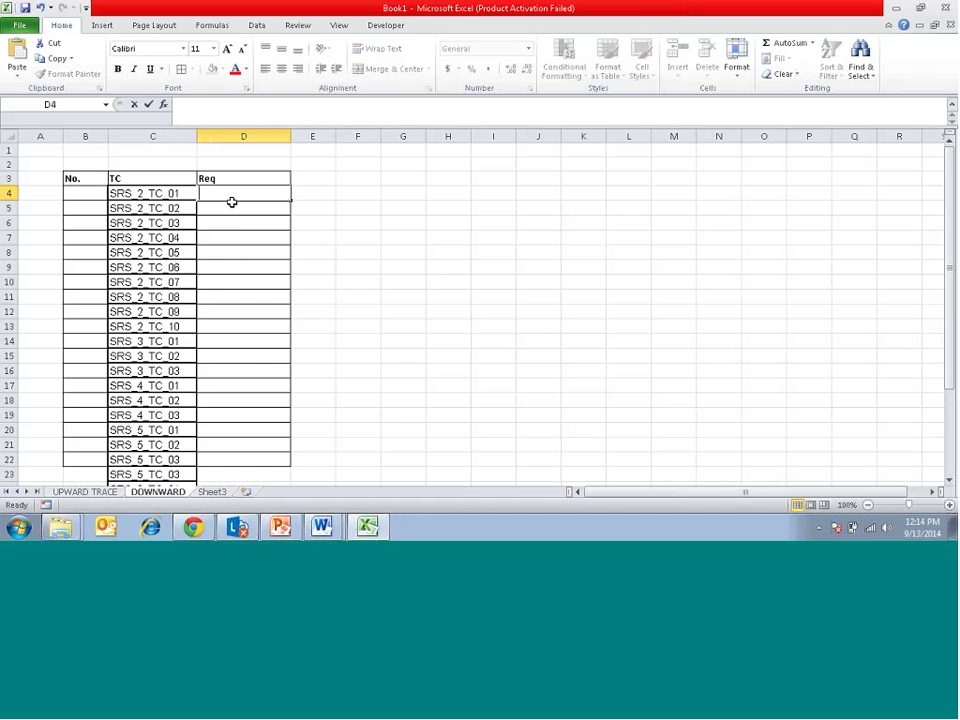
key(ctrl+v)
key(Return)
Examine the list of test IDs under REQID SRS_2 in the Word test specification.
key(alt+Tab)
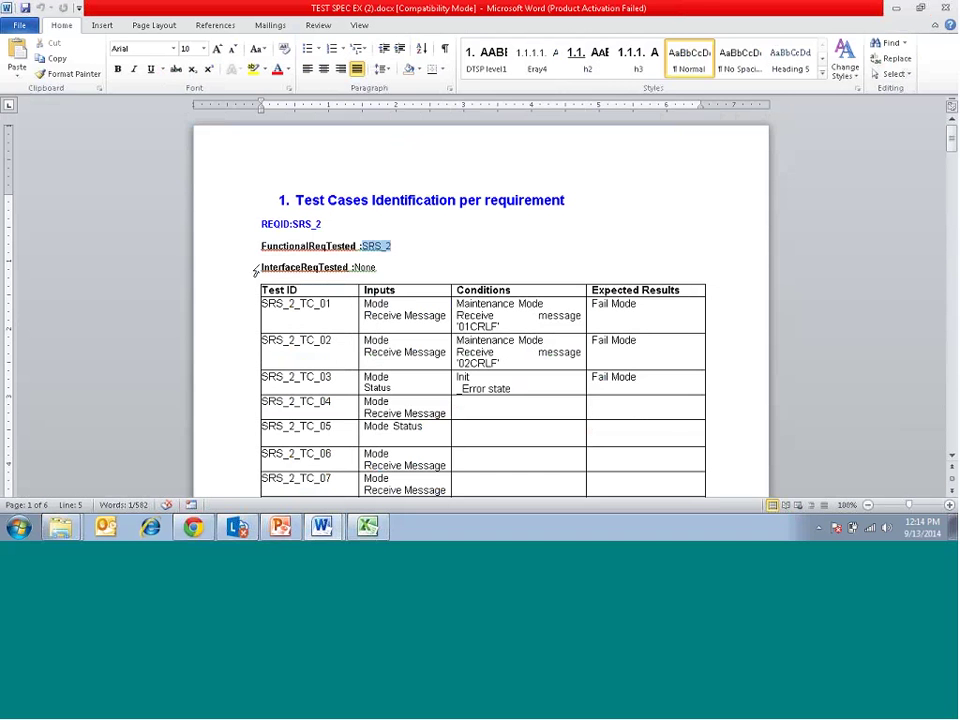
click(329, 306)
key(Down)
key(Down)
key(Down)
key(Down)
key(Down)
key(Down)
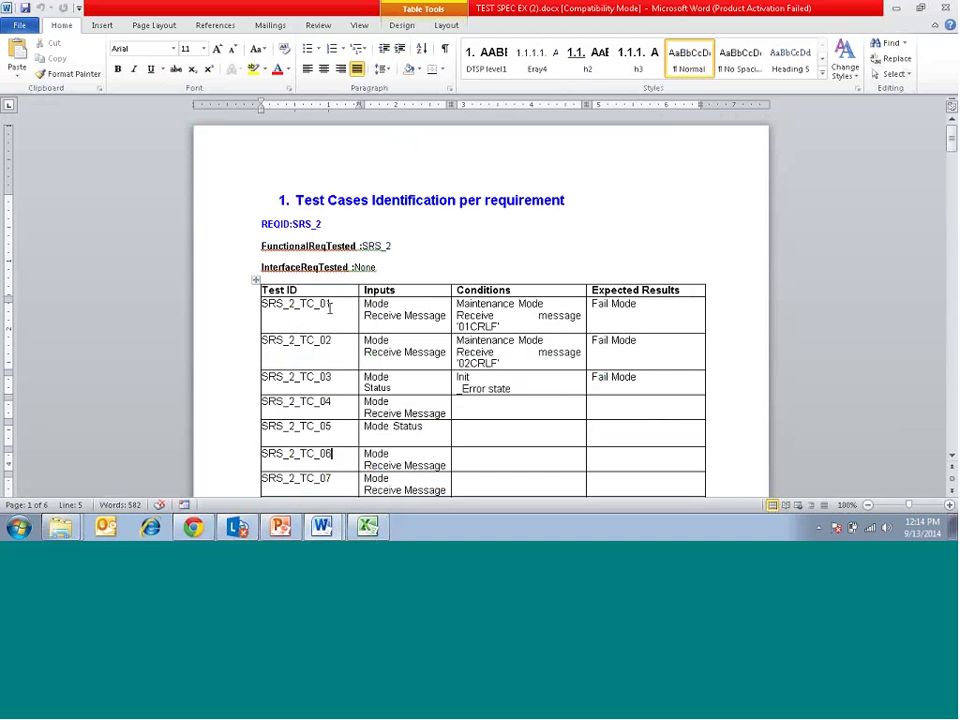
key(Down)
key(Down)
key(Down)
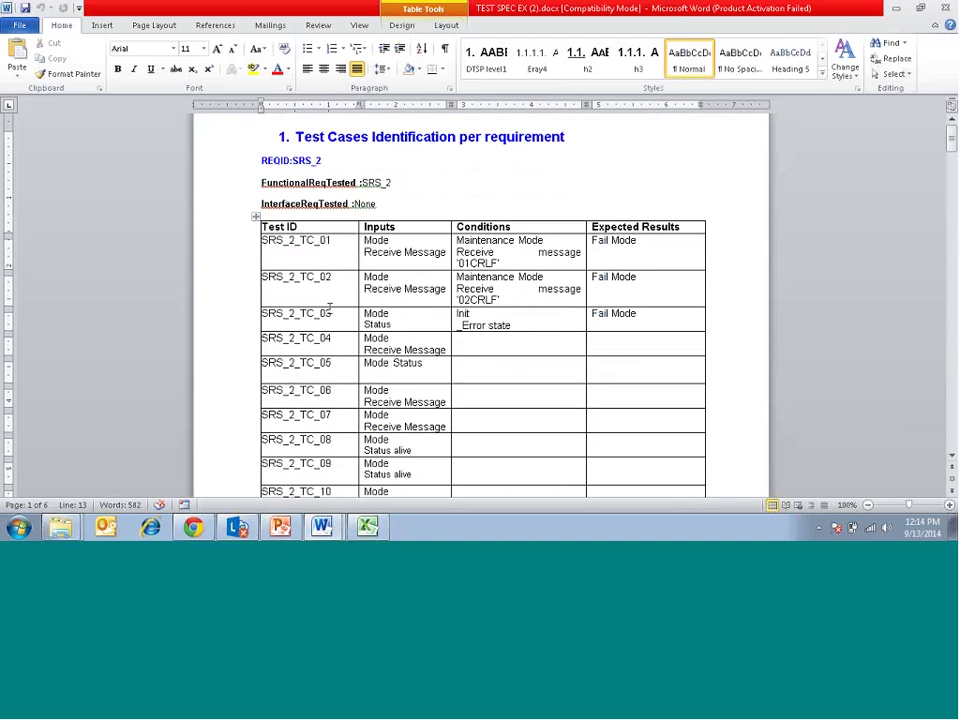
key(Down)
key(Down)
key(alt+Tab)
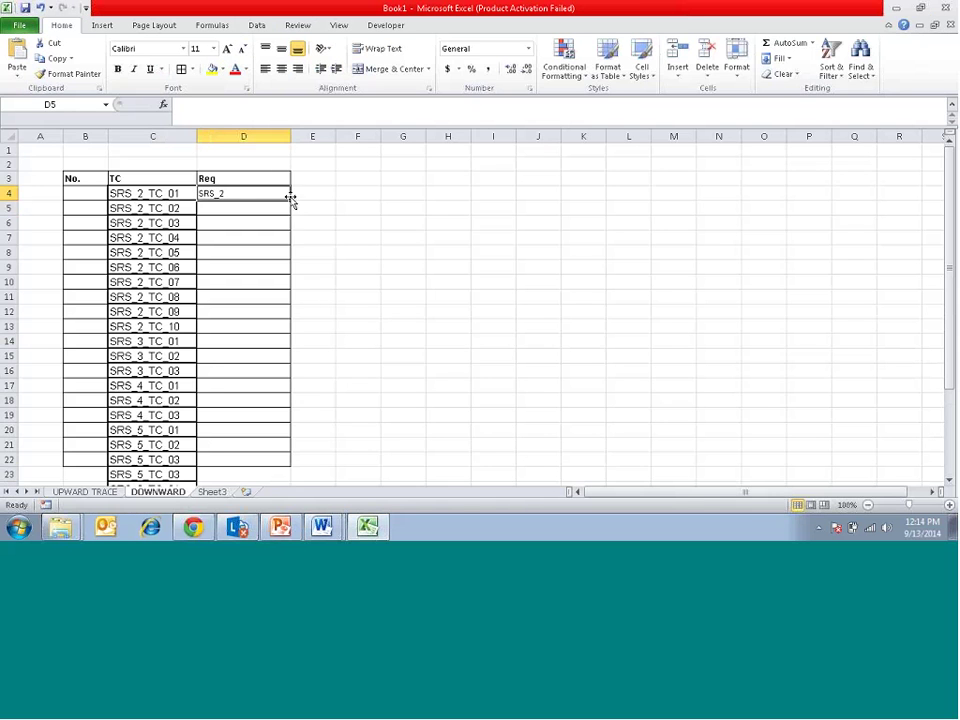
Fill the Req cells D5 to D13 with SRS_2, copied from D4, for the remaining SRS_2 test cases.
drag(291, 200, 287, 329)
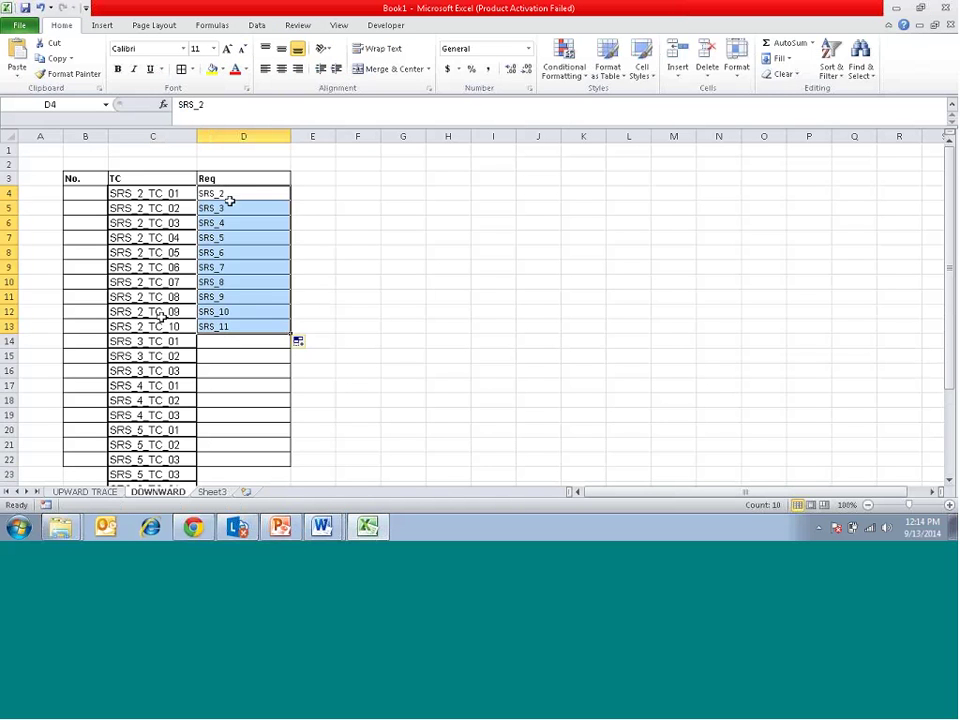
click(238, 194)
key(ctrl+c)
key(Down)
key(shift+Down)
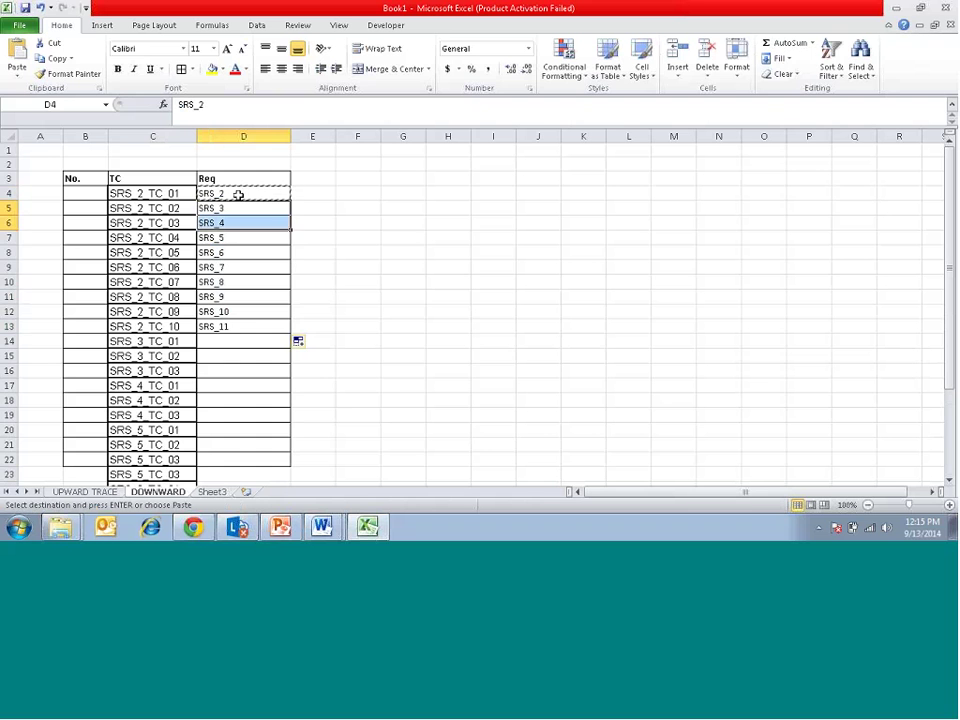
key(shift+Down)
key(shift+Down)
key(shift+Down)
key(shift+Down)
key(shift+Down)
key(shift+Down)
key(shift+Down)
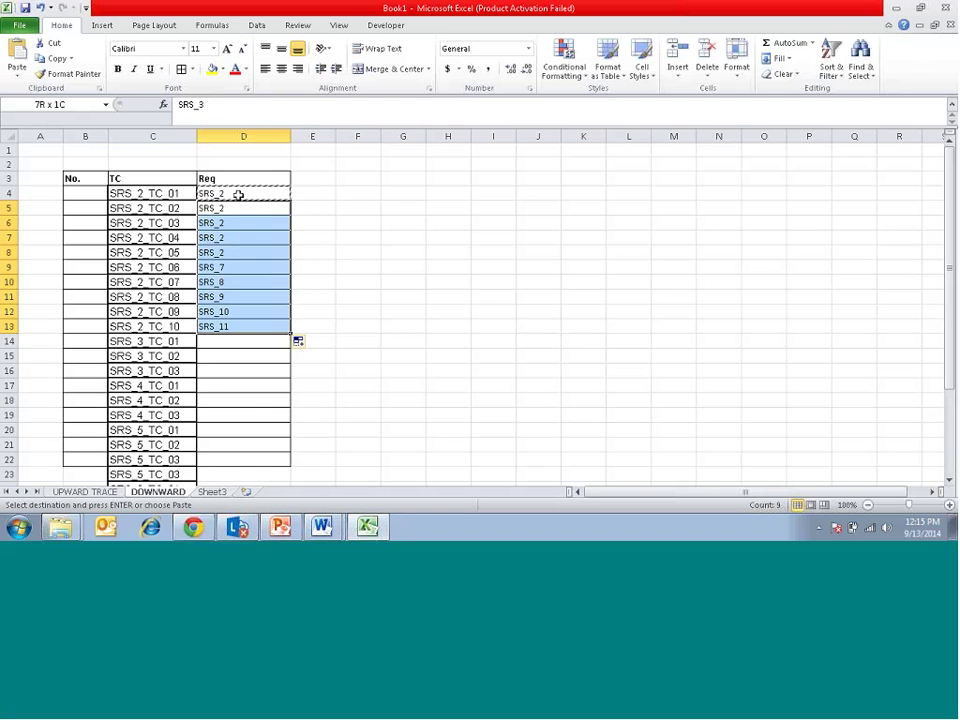
key(ctrl+v)
key(Down)
key(Down)
key(Down)
key(Down)
key(Down)
key(Down)
key(Down)
key(Down)
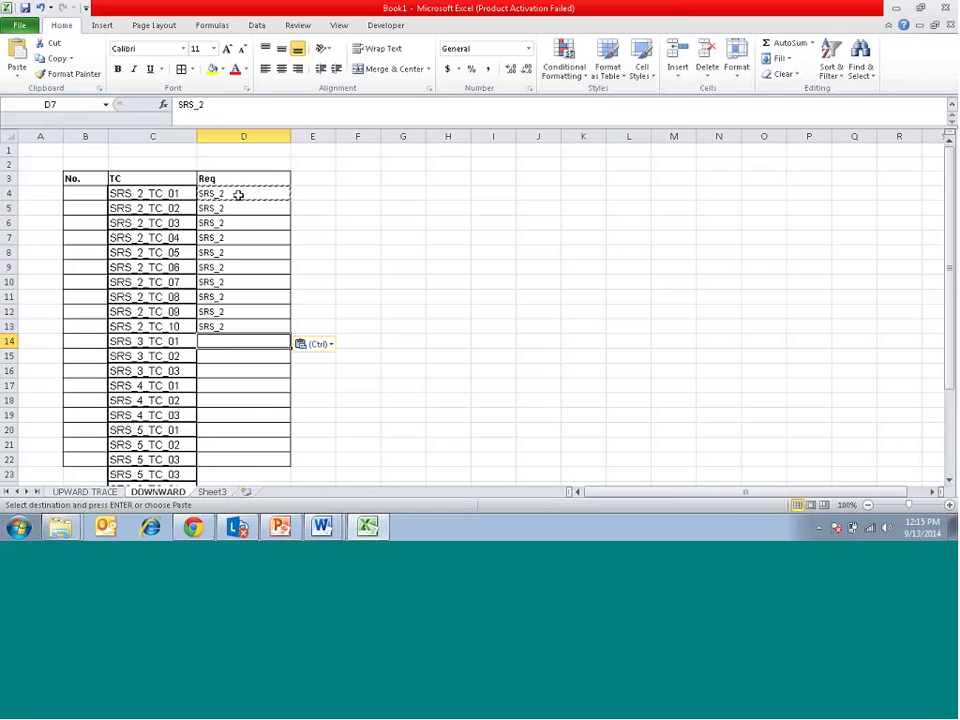
Check the SRS_3 requirement in the Word test specification and enter SRS_3 in Req cell D14.
key(alt+Tab)
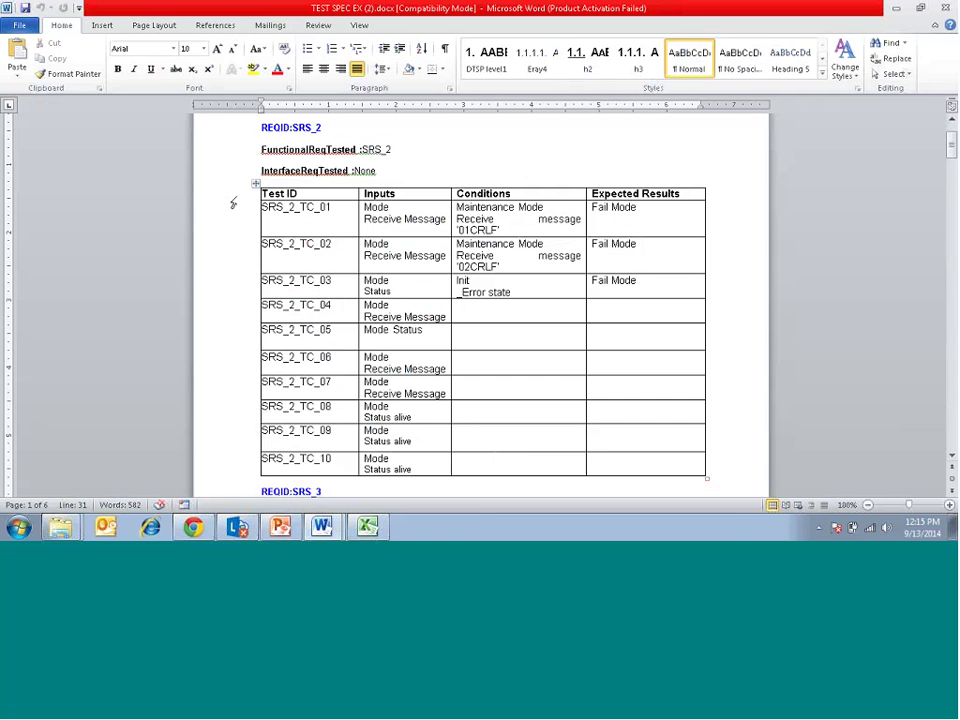
key(Down)
key(Down)
key(Down)
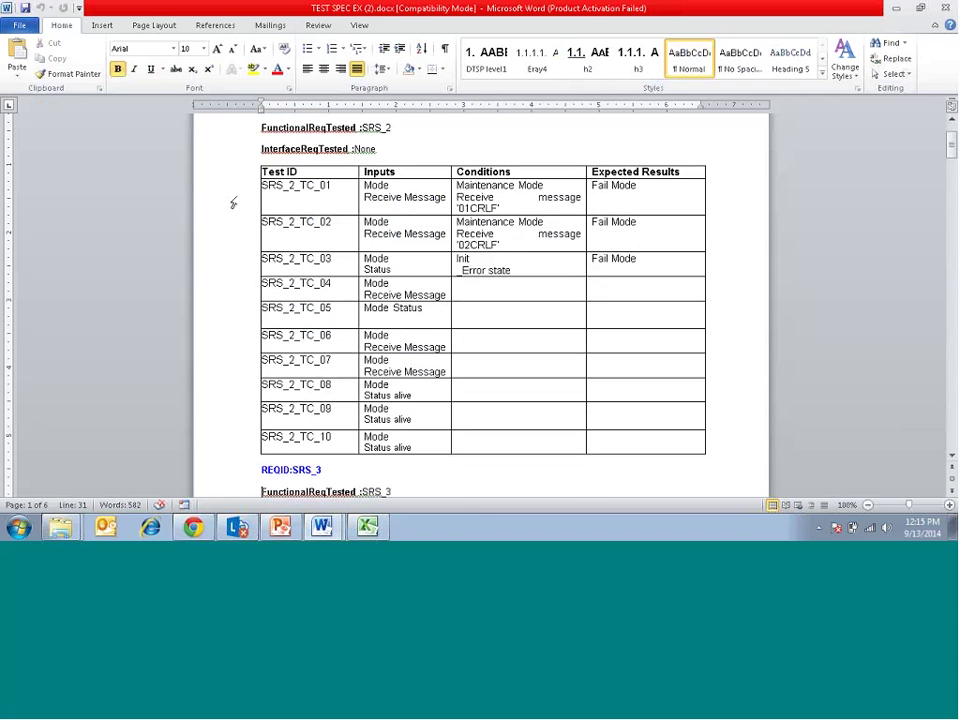
key(Down)
key(Down)
key(alt+Tab)
key(Return)
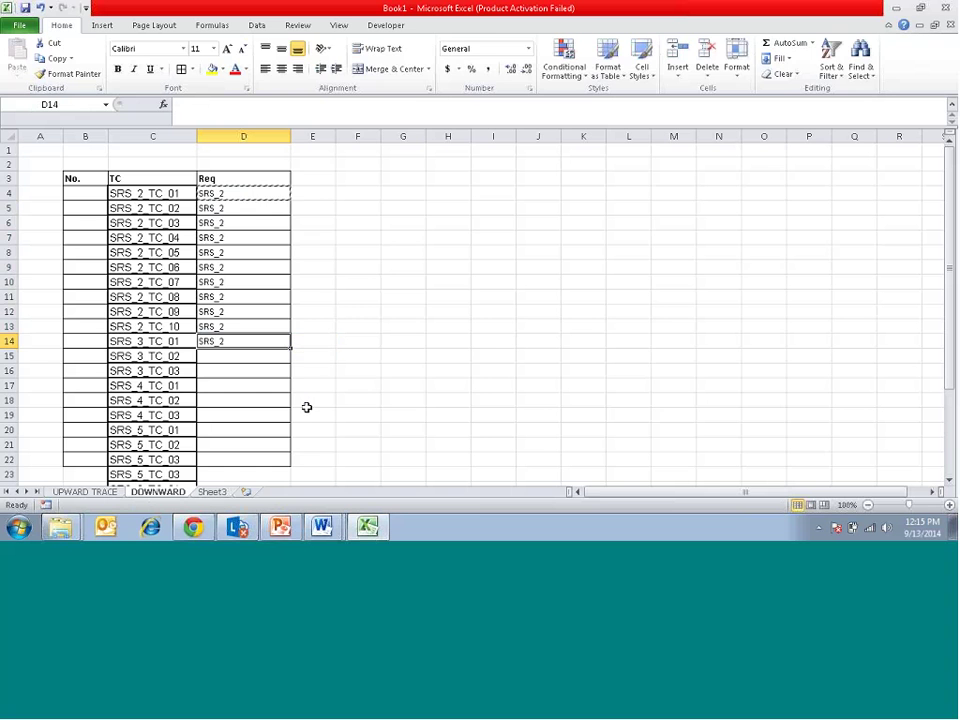
key(BackSpace)
text(3\)
key(Return)
key(Up)
key(F2)
key(BackSpace)
click(375, 339)
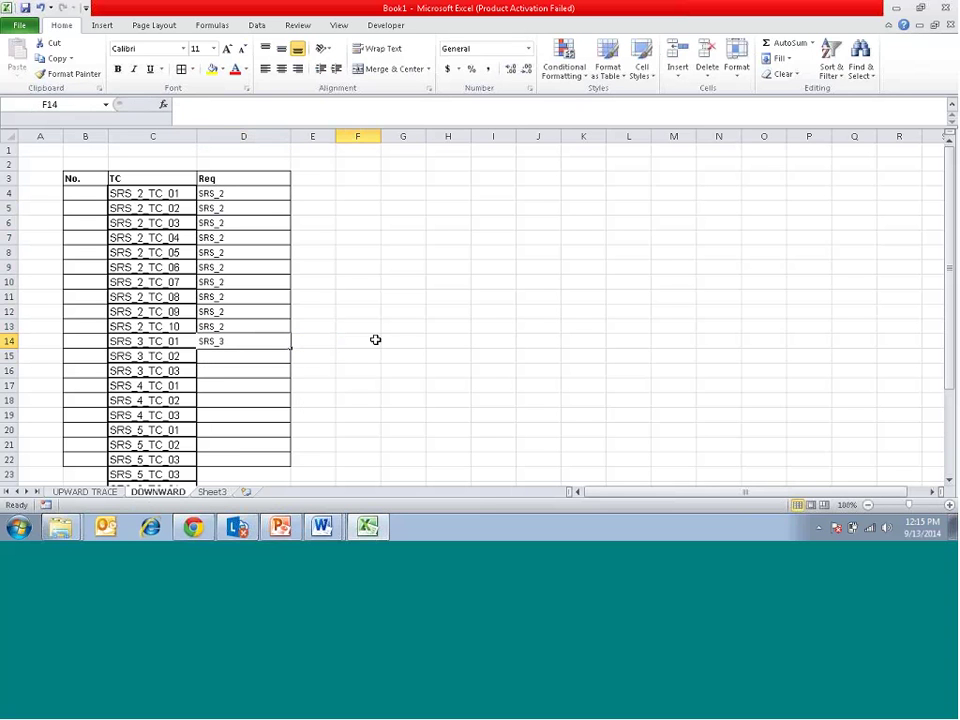
Copy SRS_3 from D14 into Req cells D15 and D16.
click(268, 341)
key(ctrl+c)
key(Down)
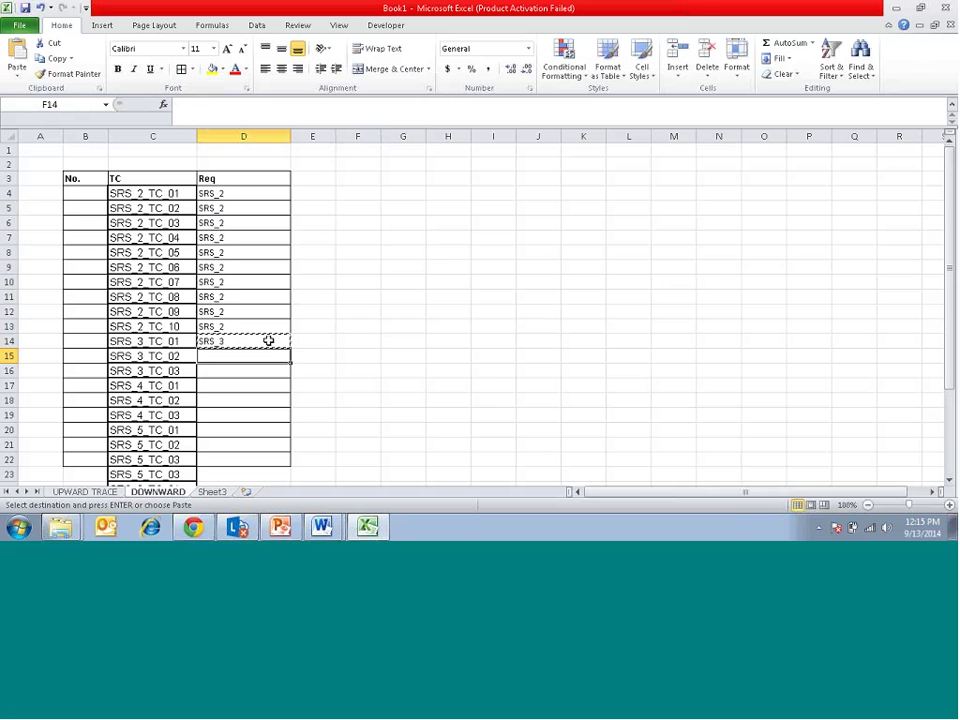
key(shift+Down)
key(ctrl+v)
key(Down)
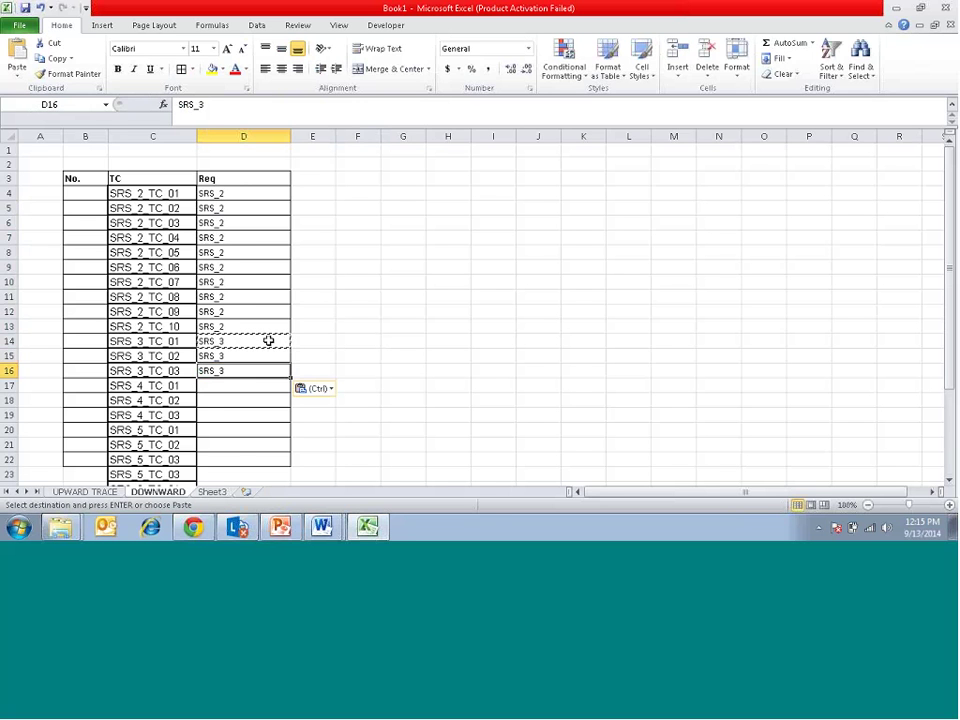
Enter SRS_4 in Req cell D17 for test case SRS_4_TC_01.
key(Down)
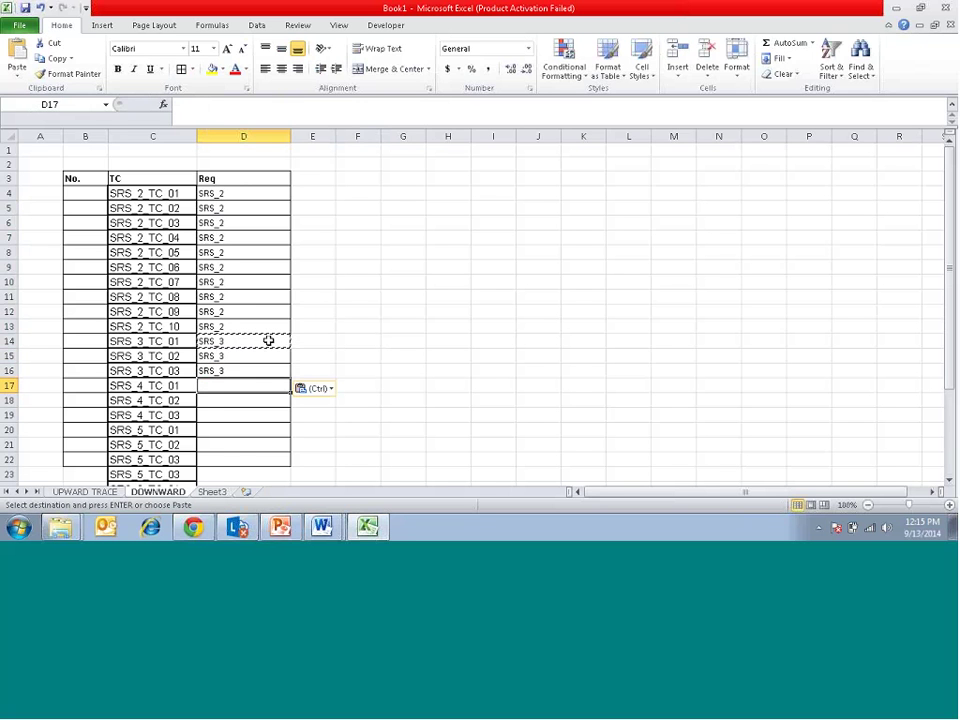
text(SRS_3)
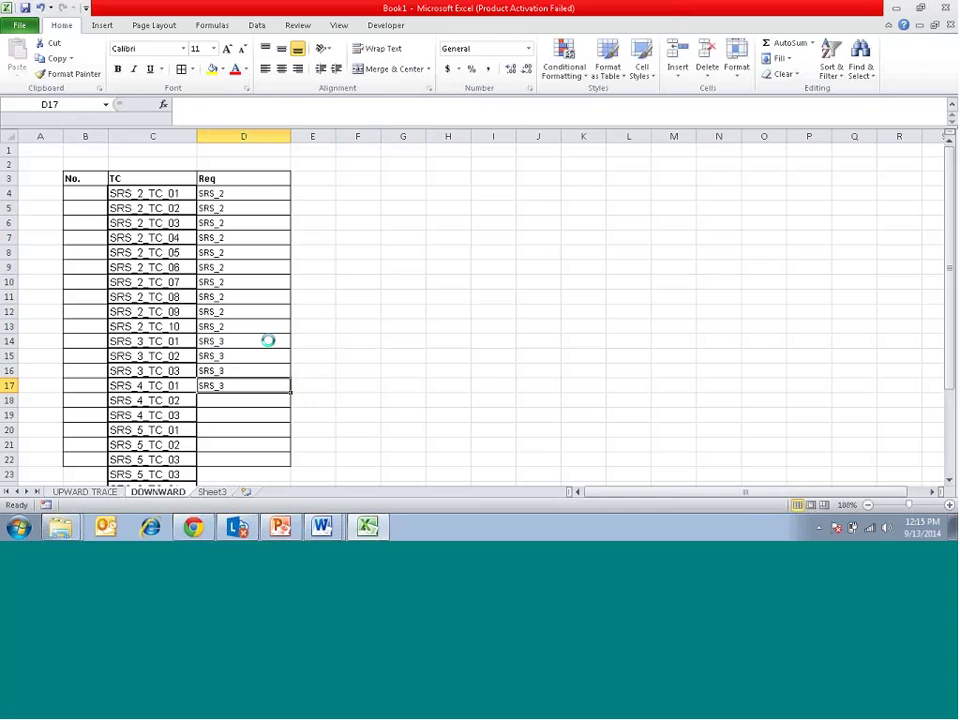
key(BackSpace)
text(4)
key(Return)
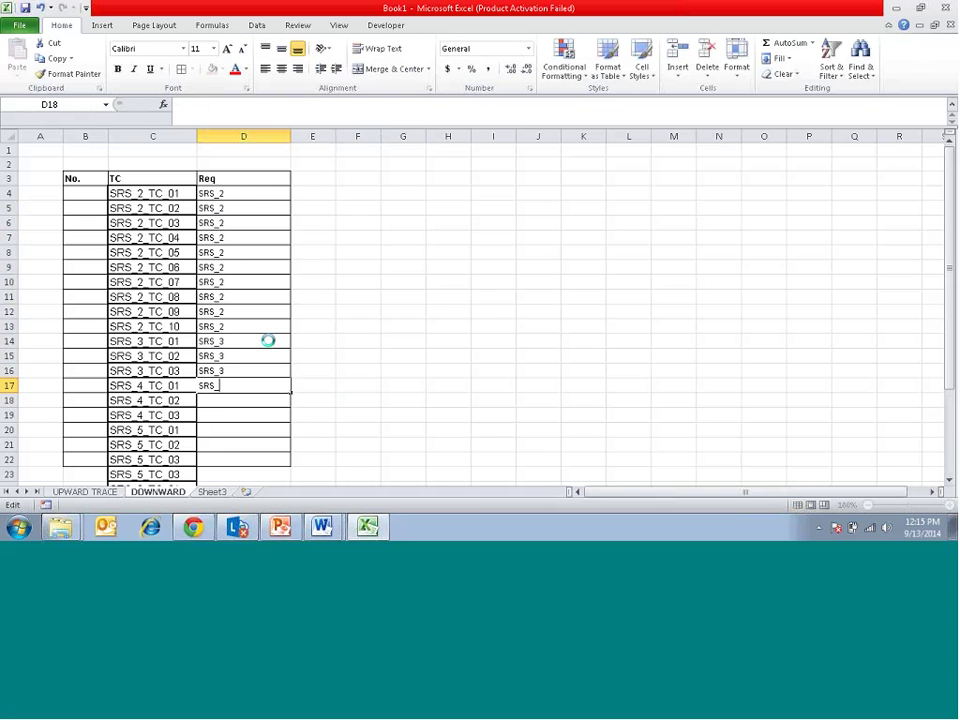
Check the traceability directions on the Exercise 2 slide in PowerPoint and rename Excel's DOWNWARD sheet as UPWARD TRACEABILITY.
drag(257, 193, 257, 388)
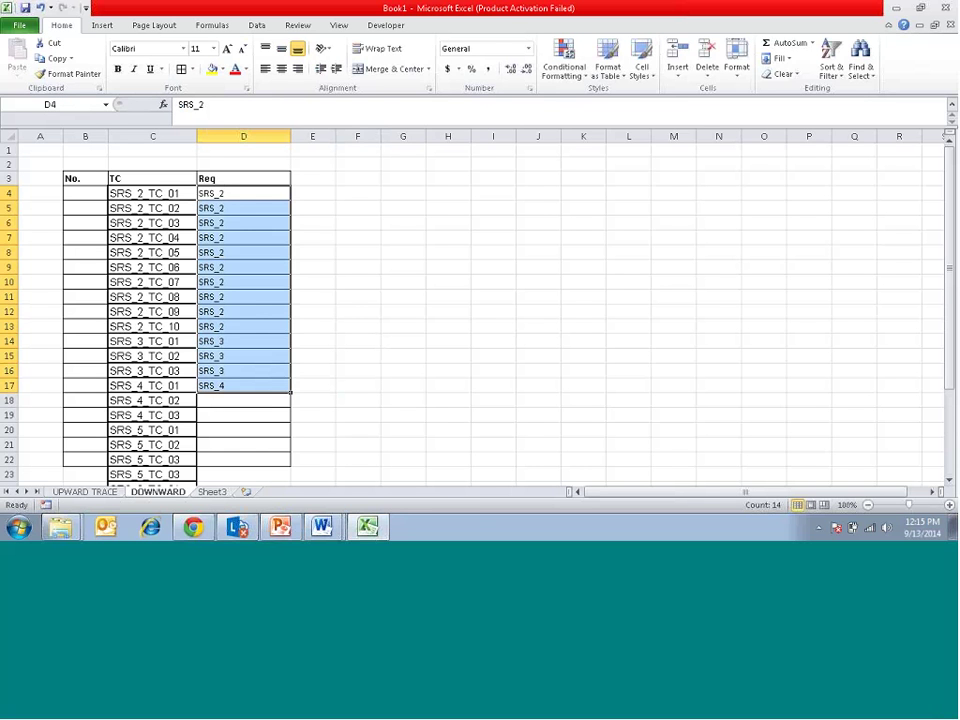
click(281, 530)
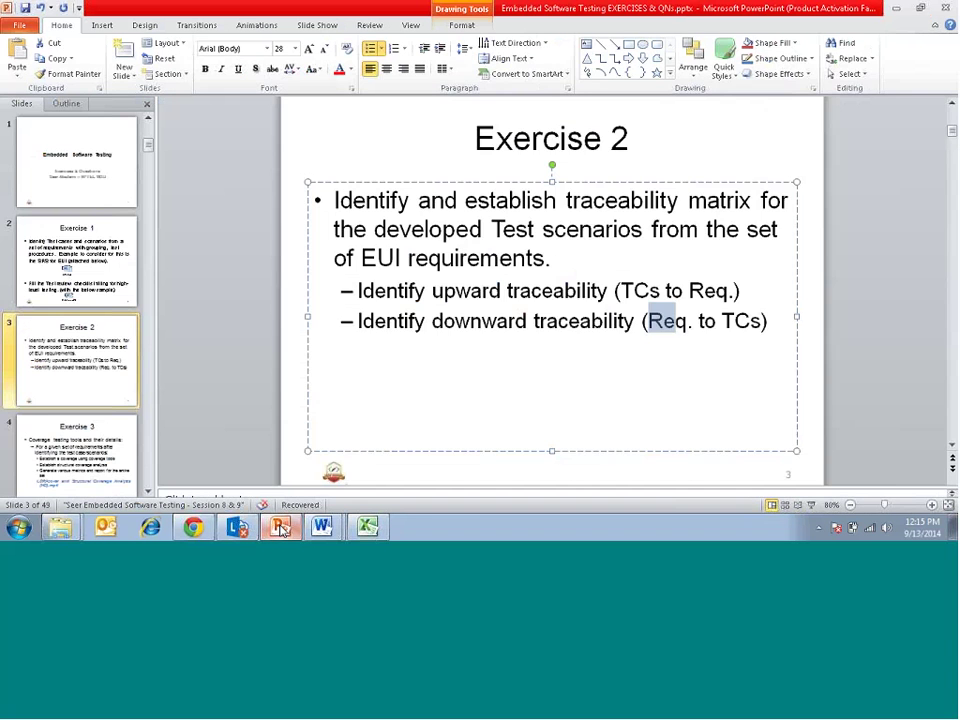
click(281, 530)
double_click(155, 490)
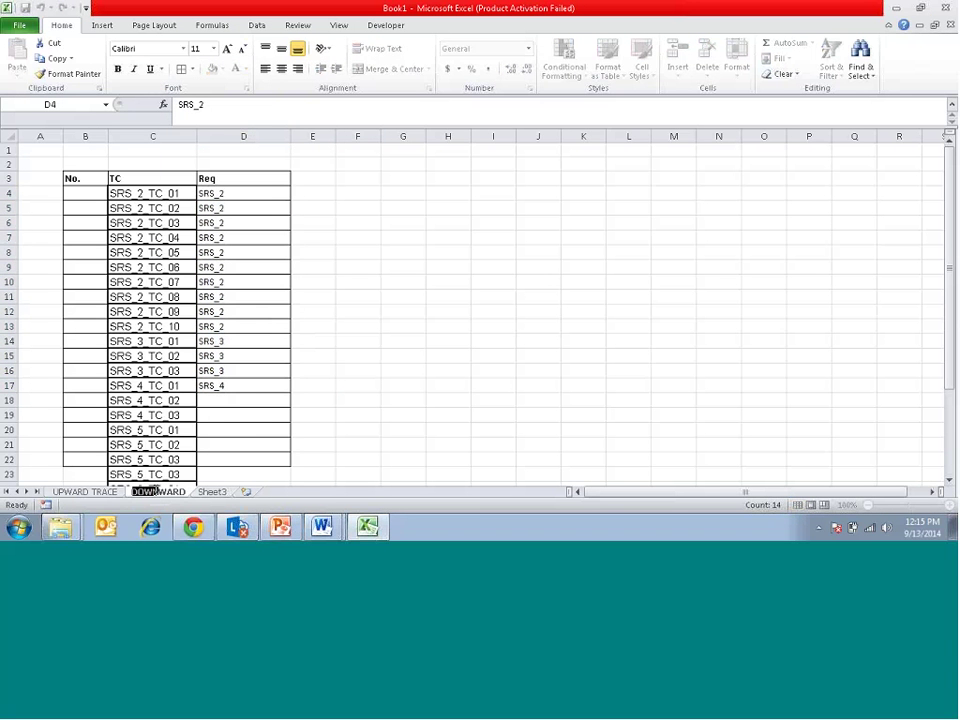
text(U)
key(BackSpace)
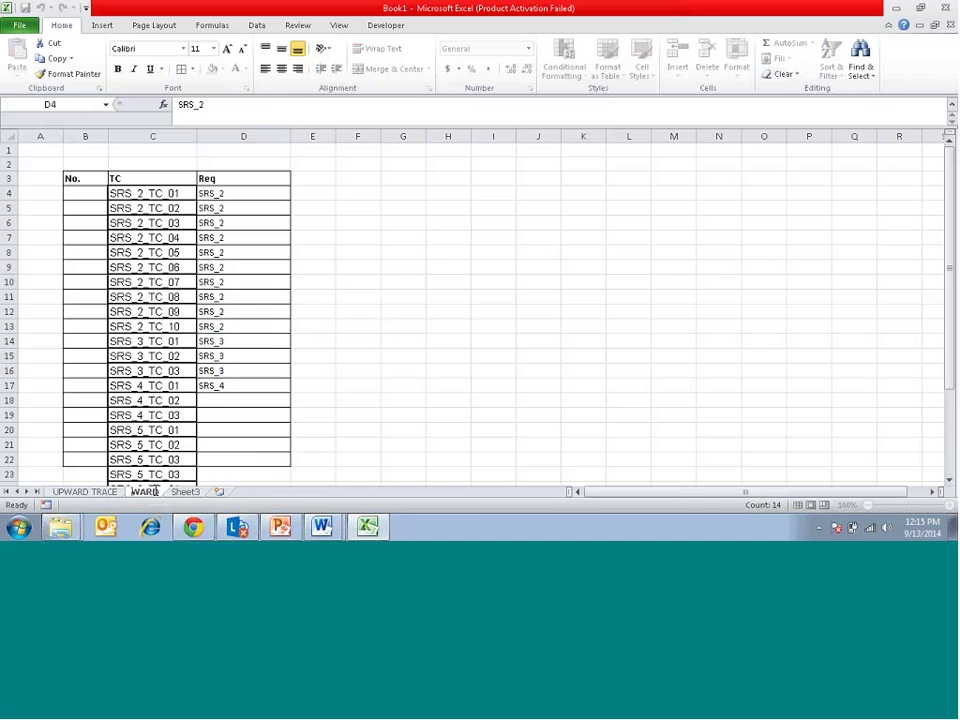
text(UPWARD)
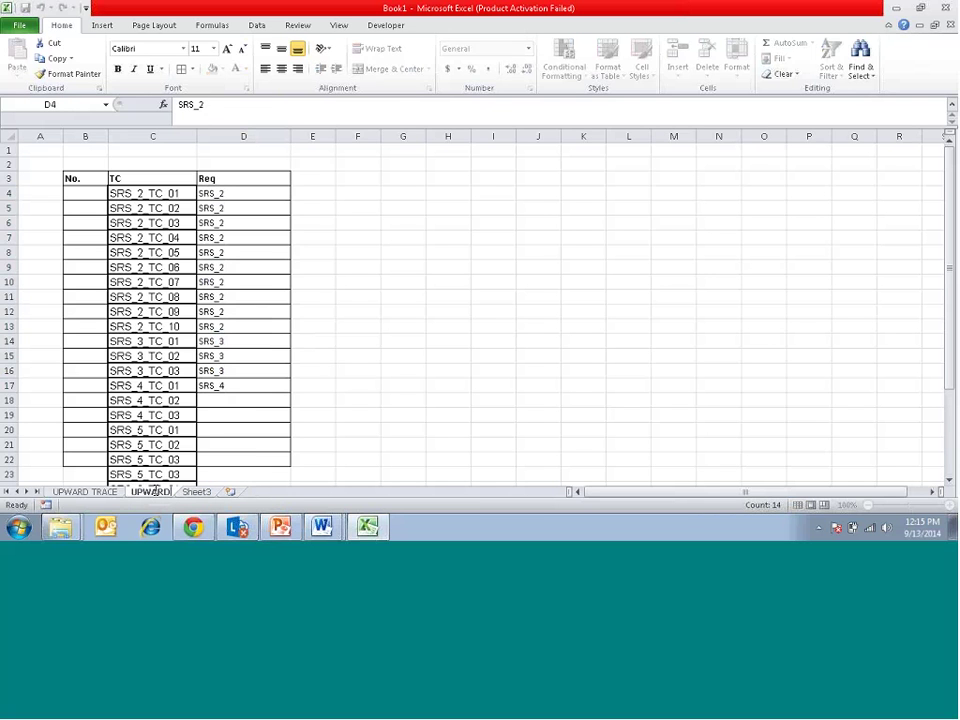
text( TRACEABILITY)
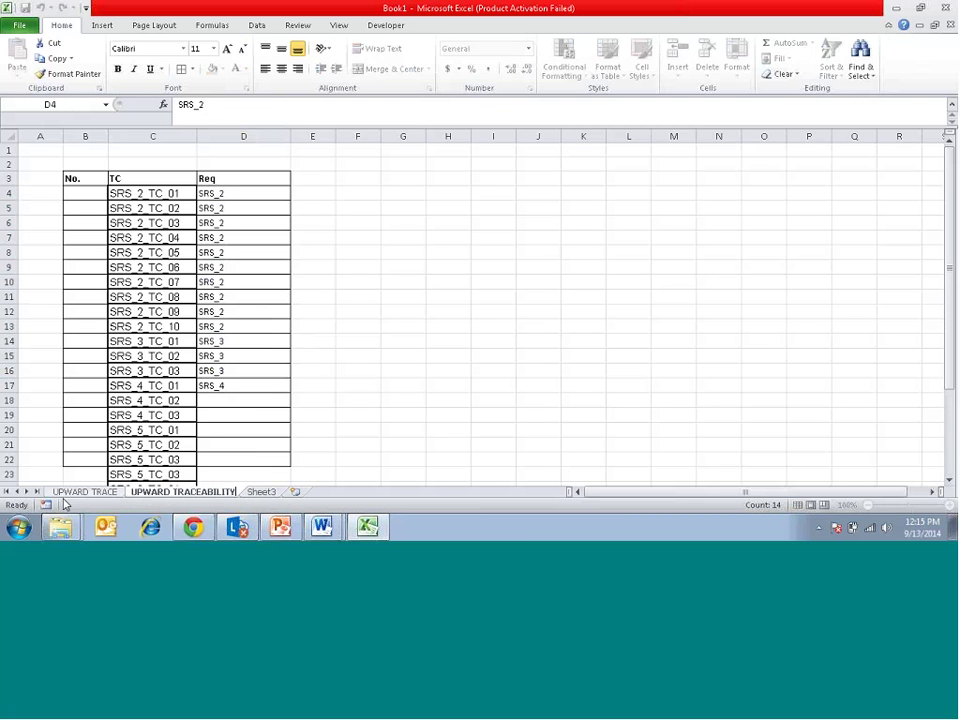
key(Return)
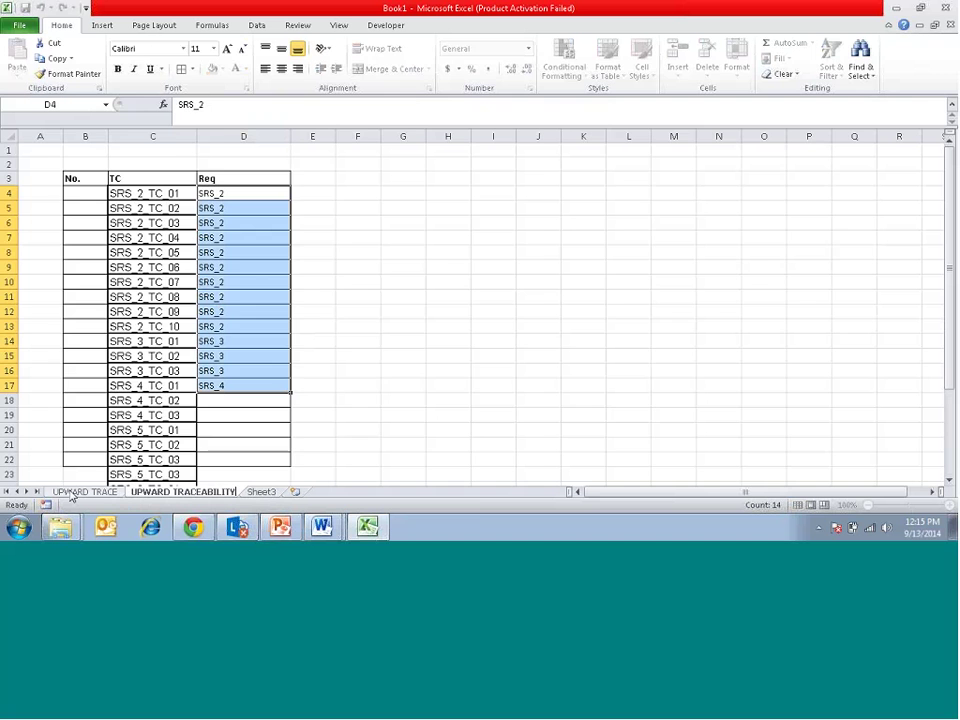
Rename the empty UPWARD TRACE sheet as DOWNWARD TRACE.
click(72, 492)
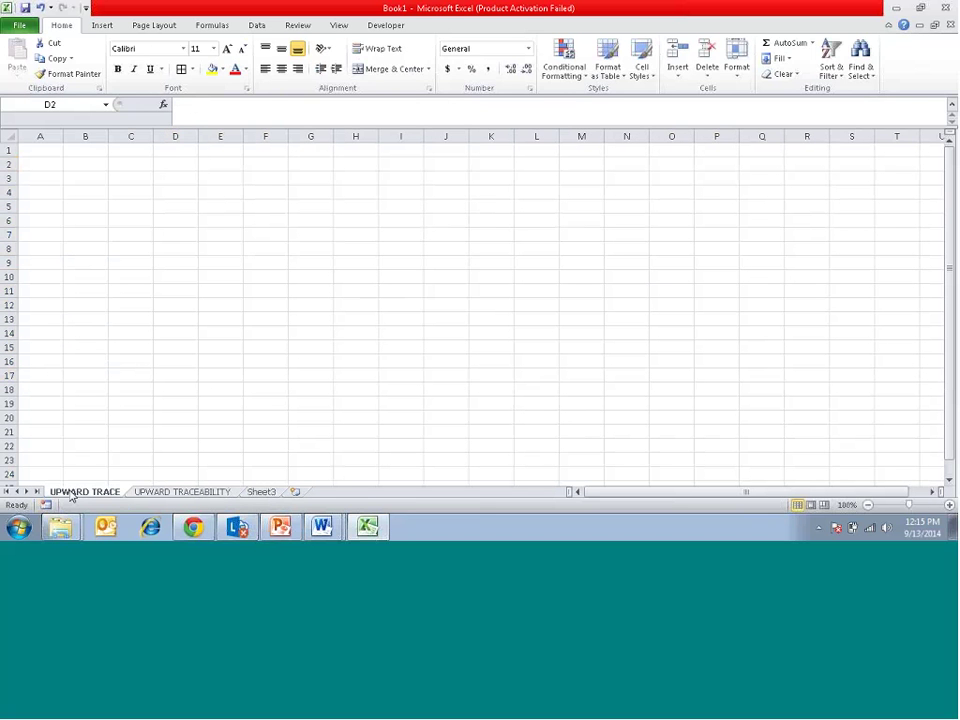
double_click(72, 494)
click(77, 490)
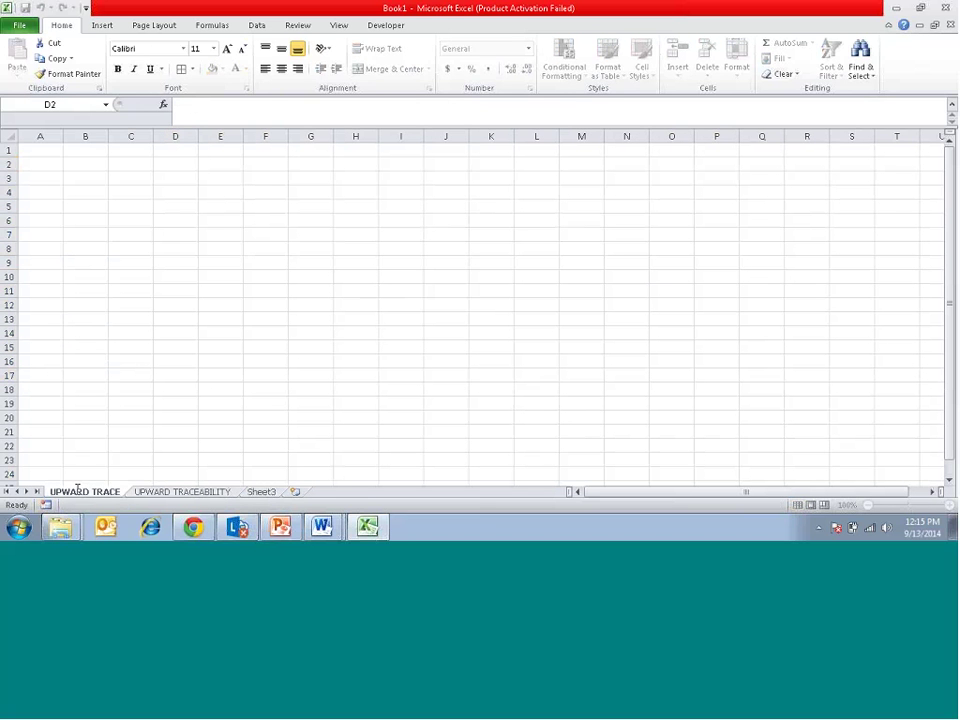
key(BackSpace)
key(BackSpace)
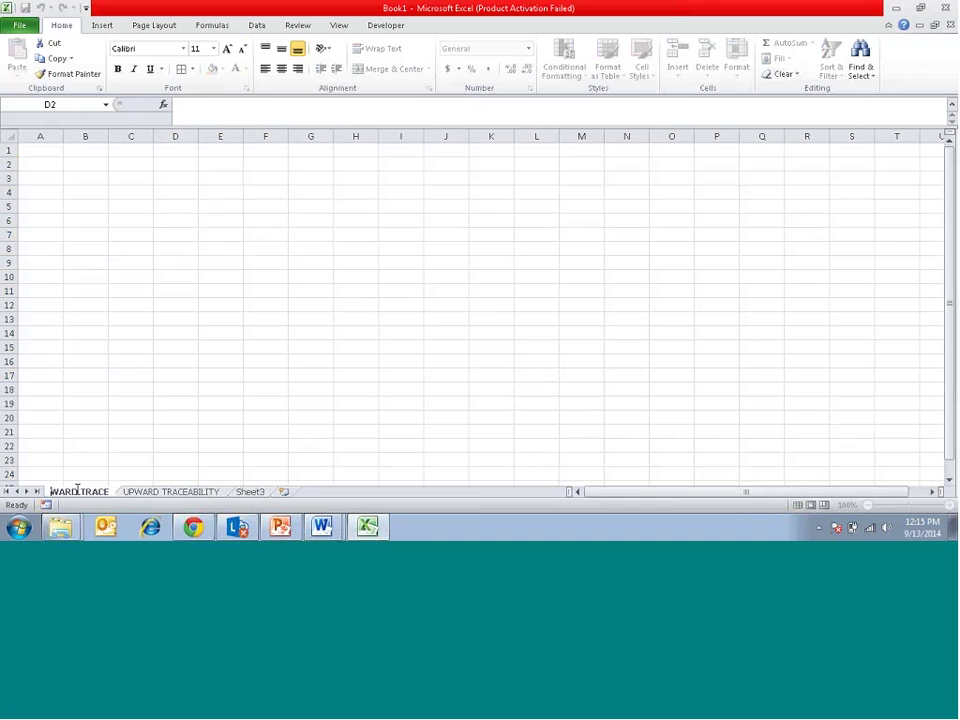
text(D)
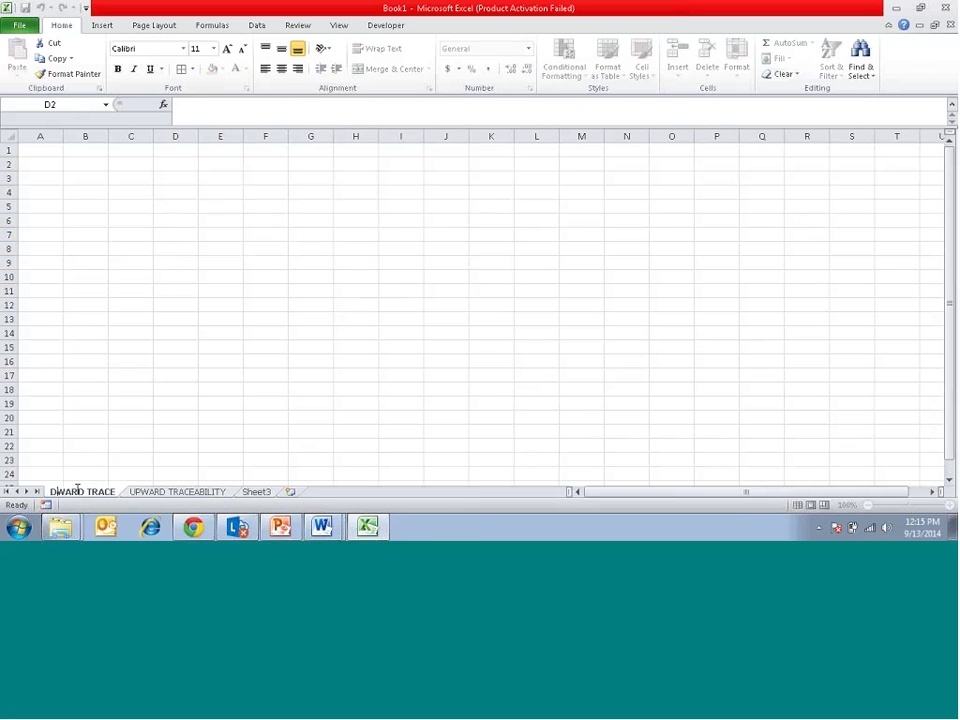
text(OWN)
key(Return)
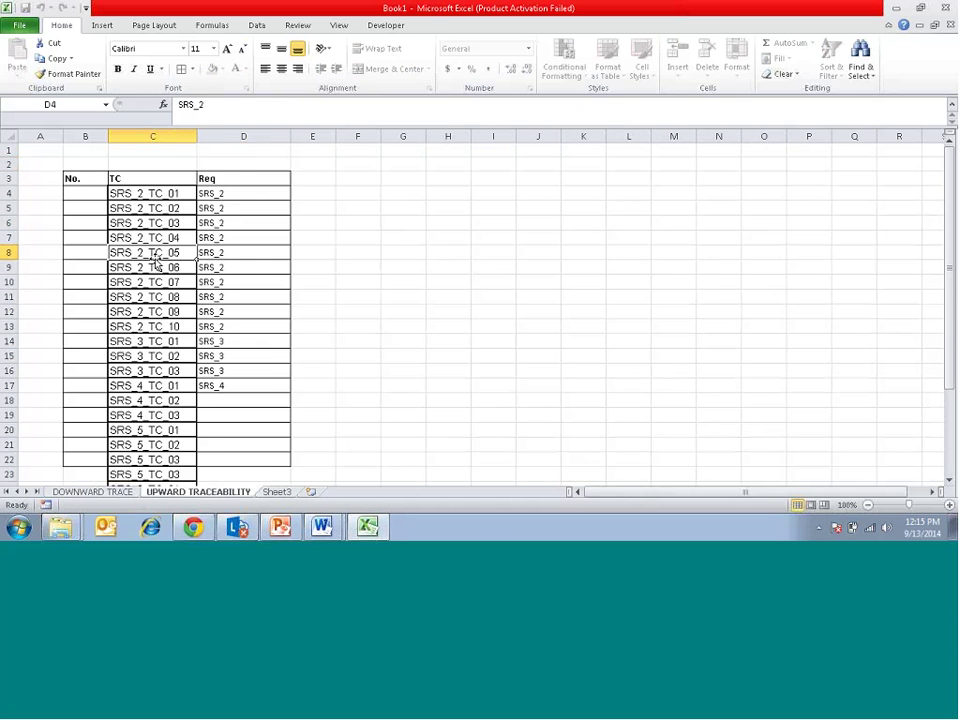
Add a MISSING REQS. header in cell E3 of the UPWARD TRACEABILITY sheet and widen column E to fit it.
click(154, 258)
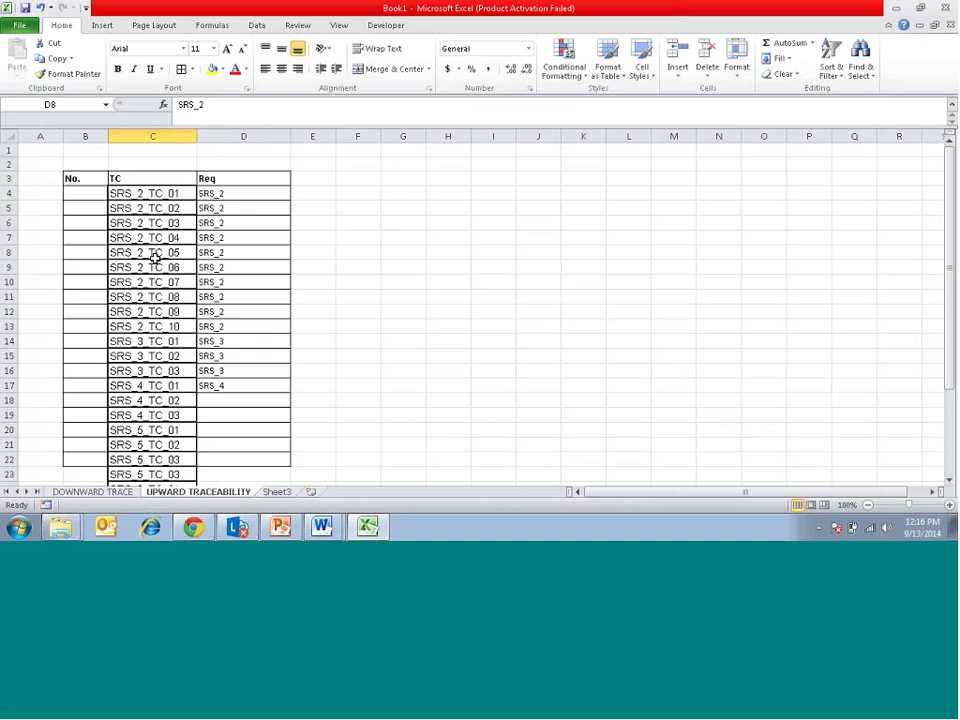
click(312, 178)
text(MISSING REQS.)
key(Return)
drag(341, 128, 430, 129)
Look through the test case list to its end and enter SRS_1 in MISSING REQS. cell E4.
click(242, 375)
key(Down)
key(Down)
key(Down)
key(Down)
key(Down)
key(Down)
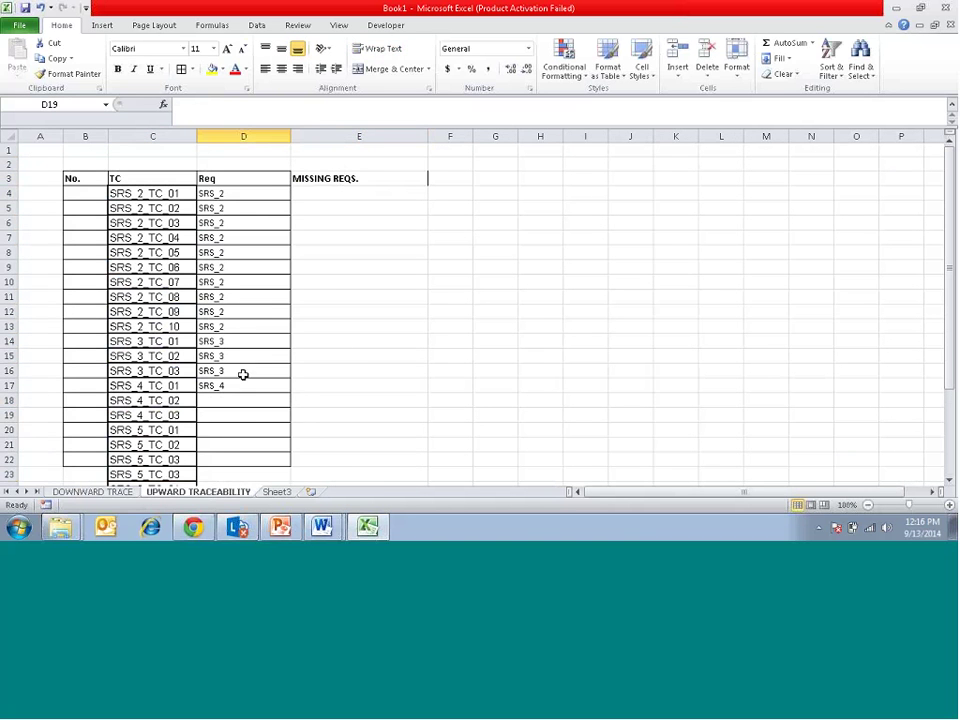
key(Down)
key(Down)
key(Down)
key(Down)
key(Down)
key(Down)
key(Down)
key(Down)
scroll(242, 374, down, 2)
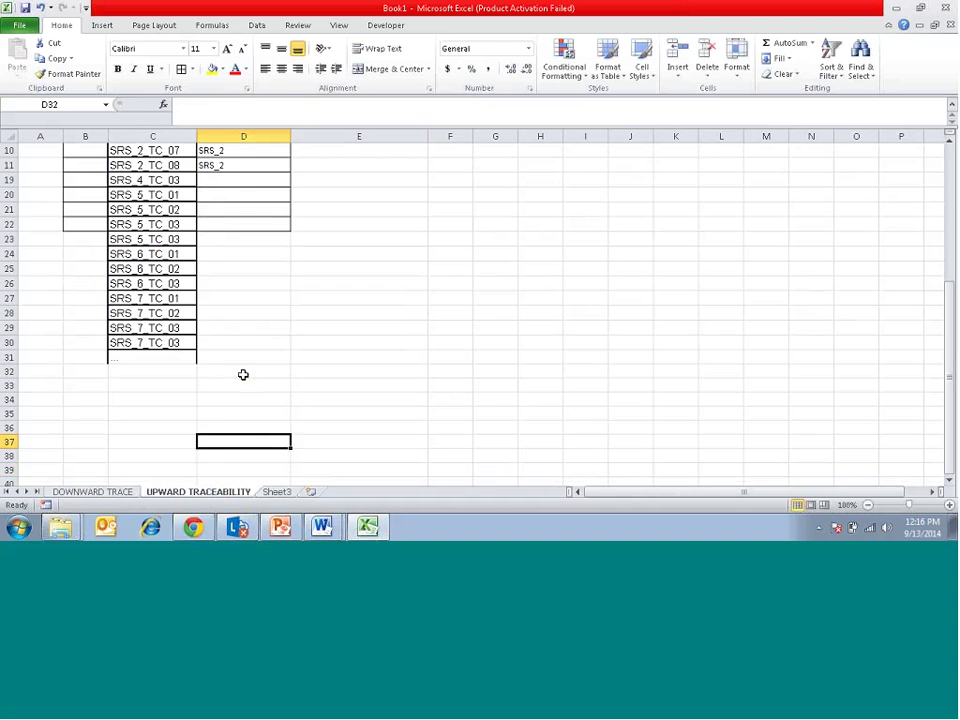
key(Up)
key(Up)
key(Up)
key(Up)
key(Up)
key(Up)
key(Up)
key(Up)
key(Up)
key(Up)
key(Up)
key(Up)
key(Up)
key(Up)
key(Up)
key(Up)
key(Up)
key(Up)
key(Up)
key(Up)
key(Right)
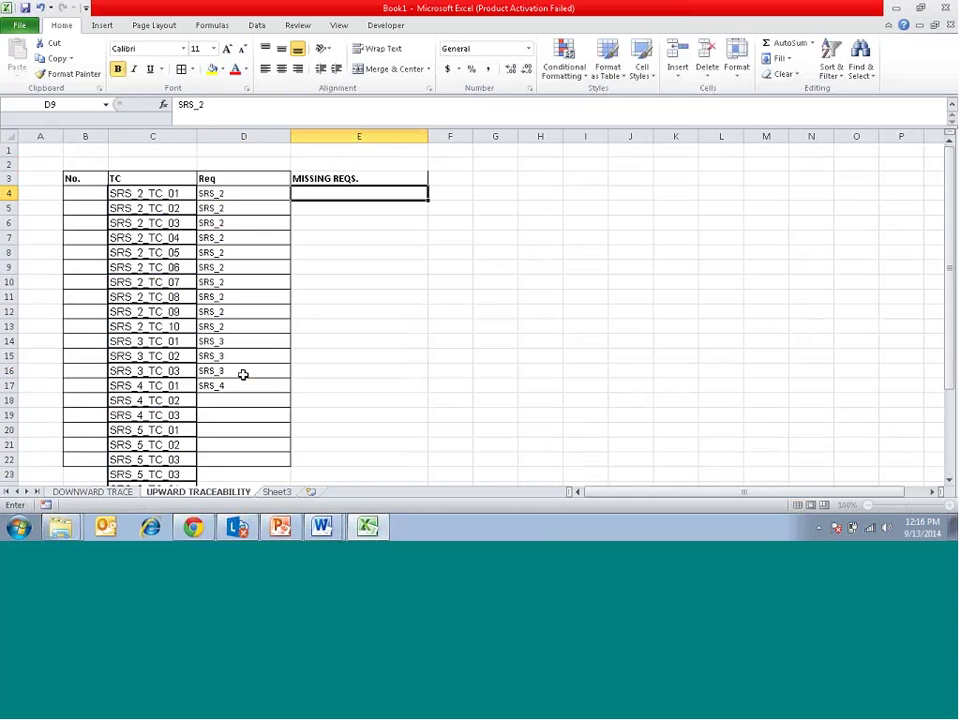
text(SRS_1)
key(Return)
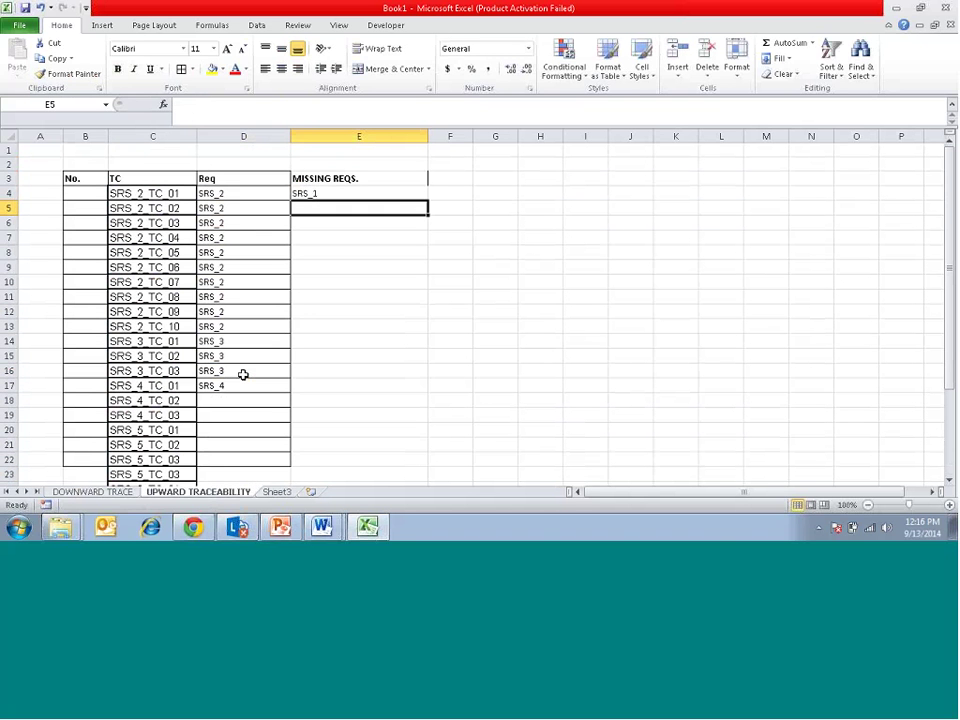
key(Up)
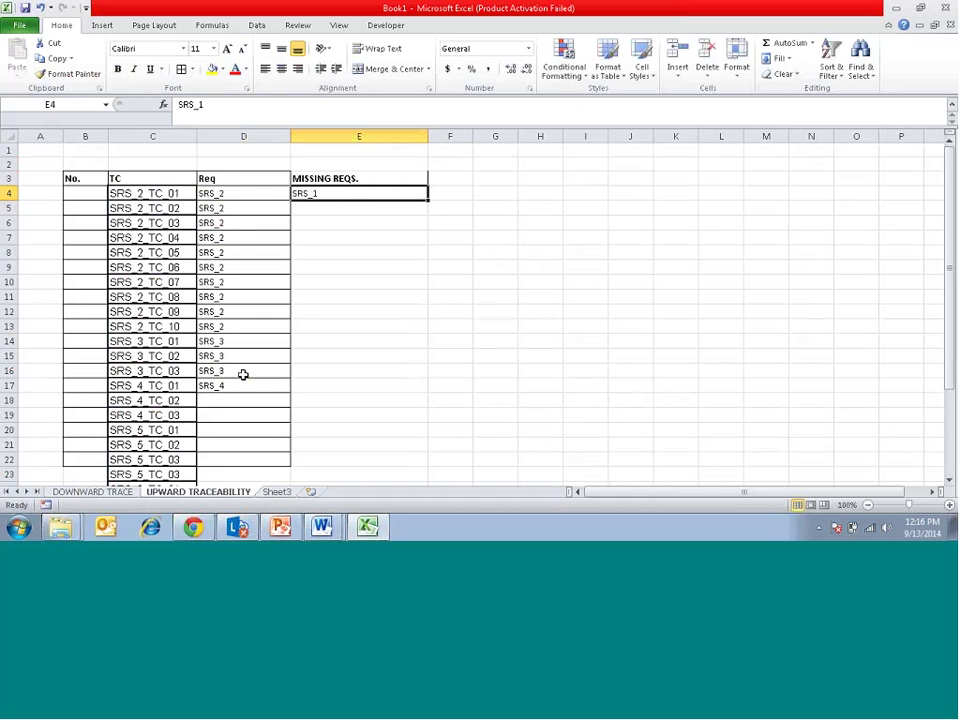
Examine requirements SRS_2 and SRS_3 and the modes of operation diagram in the Word document embedded in the exercises presentation.
key(alt+Tab)
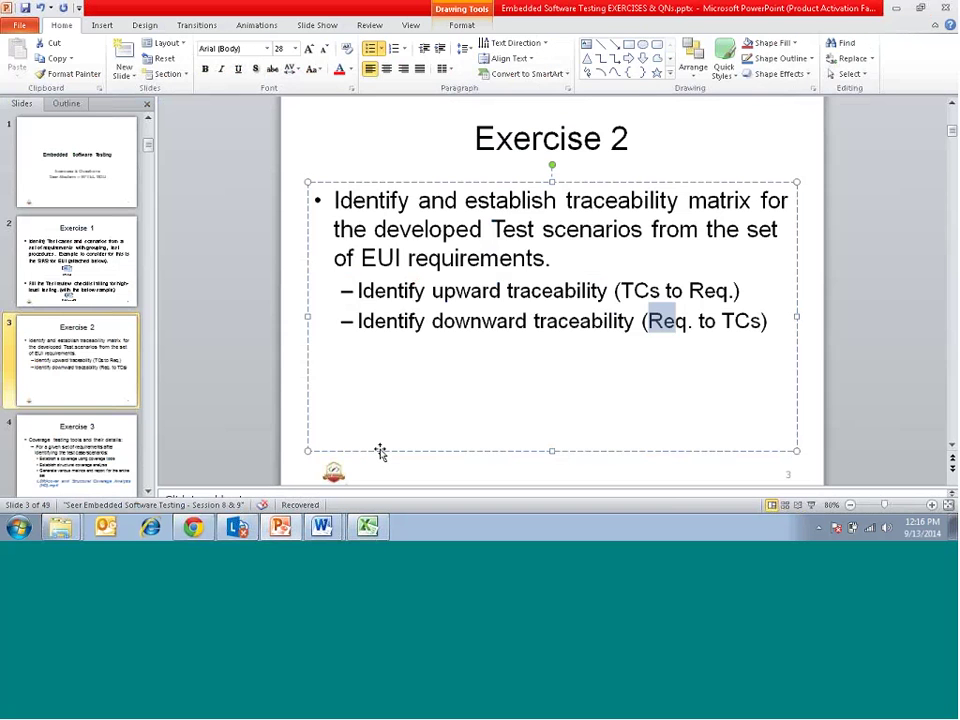
key(alt+Tab)
key(alt+Tab)
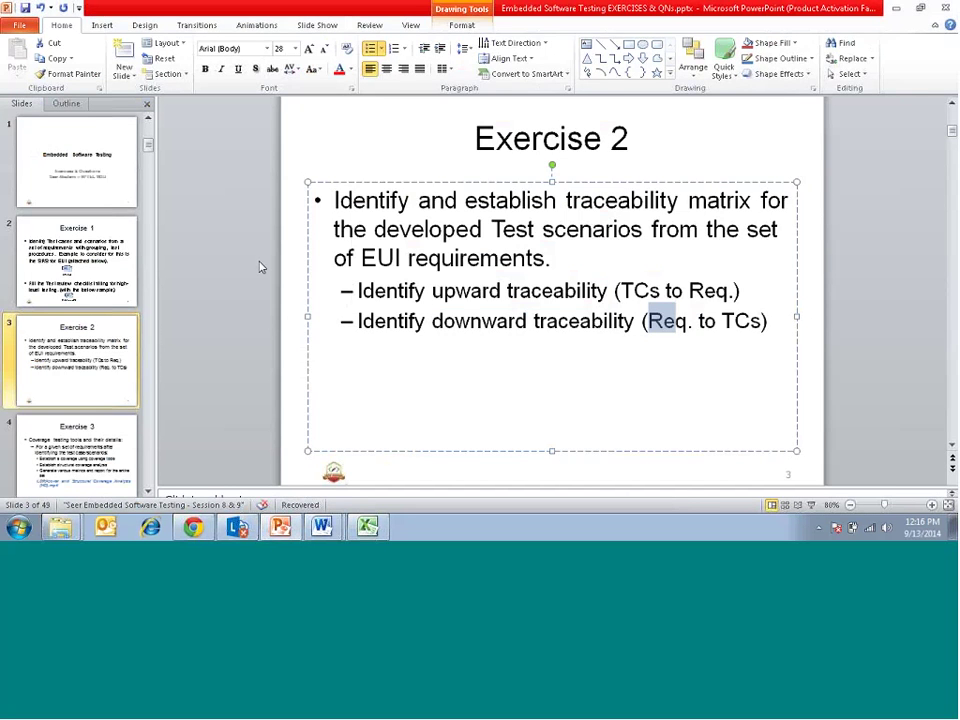
key(alt+Tab)
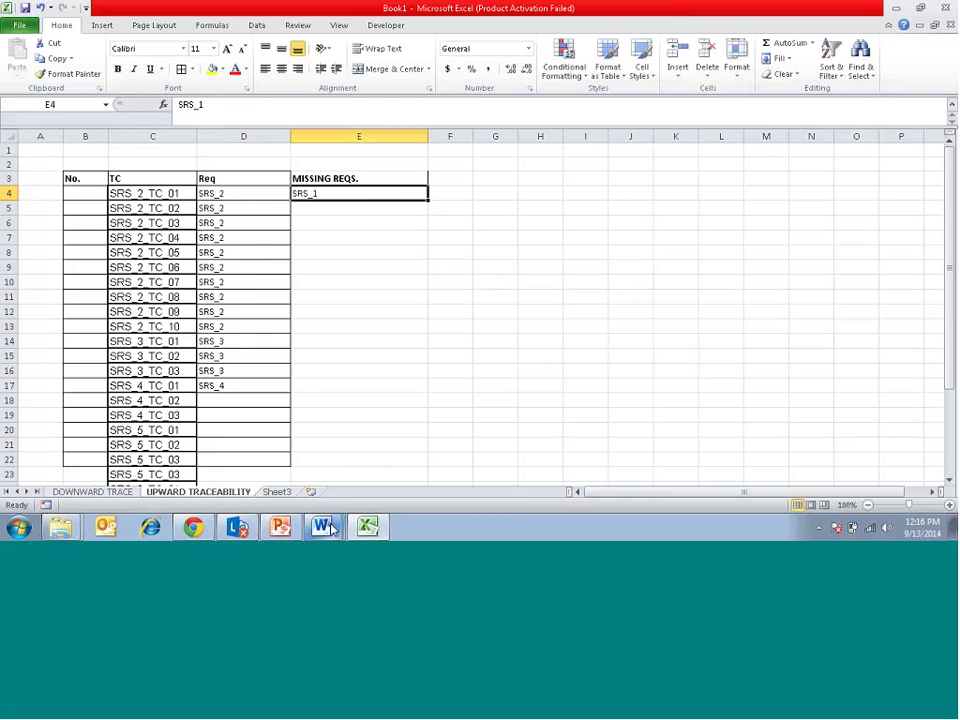
mouse_move(321, 526)
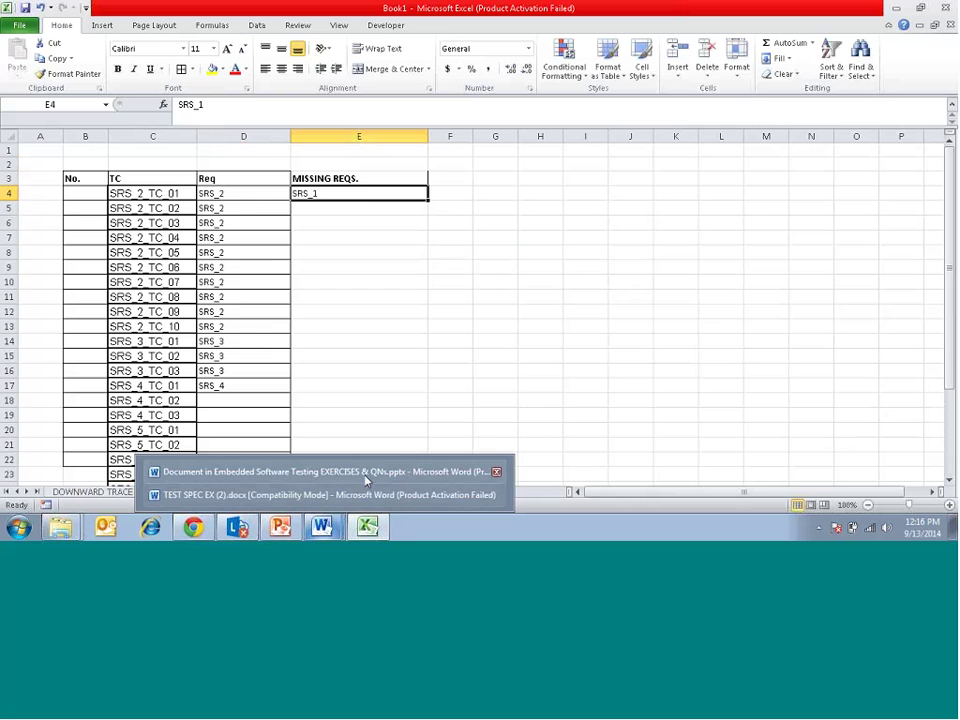
click(371, 477)
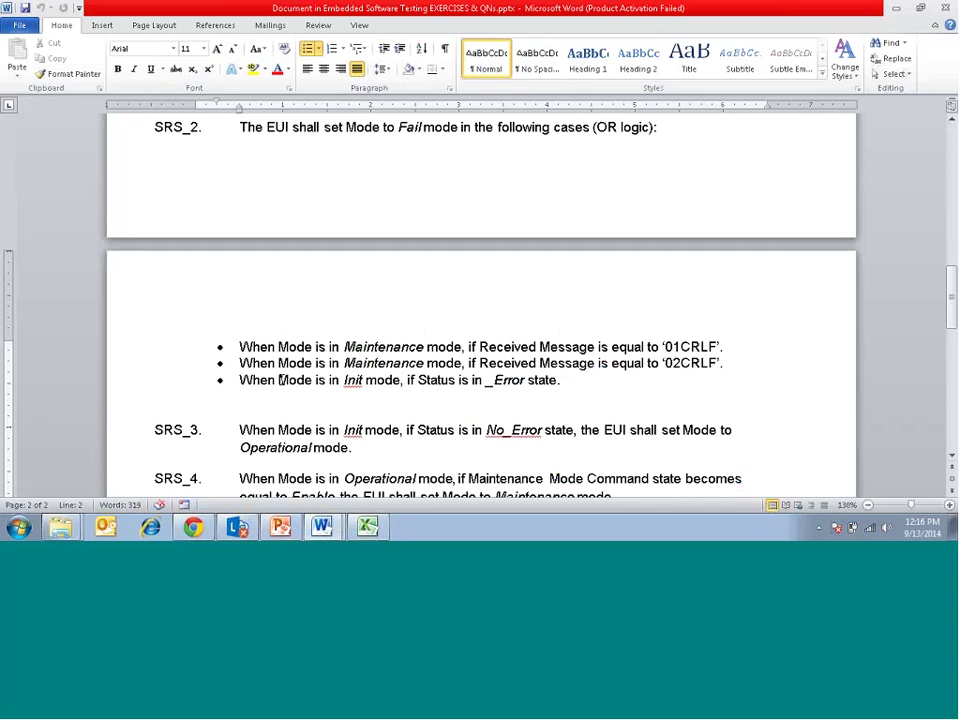
scroll(280, 380, up, 8)
scroll(280, 381, down, 7)
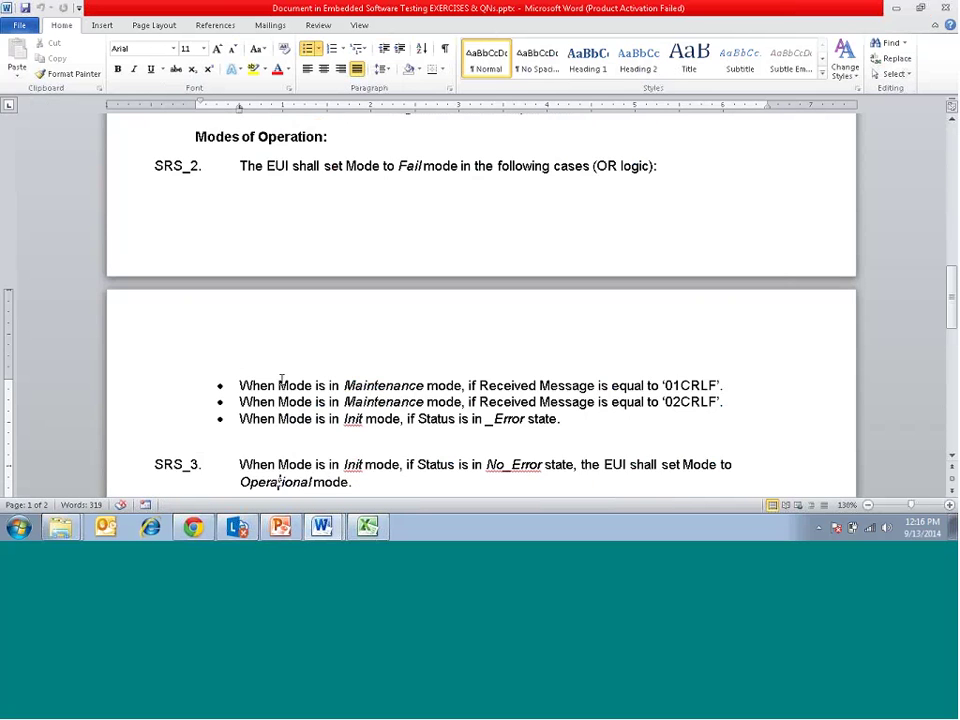
scroll(280, 378, up, 4)
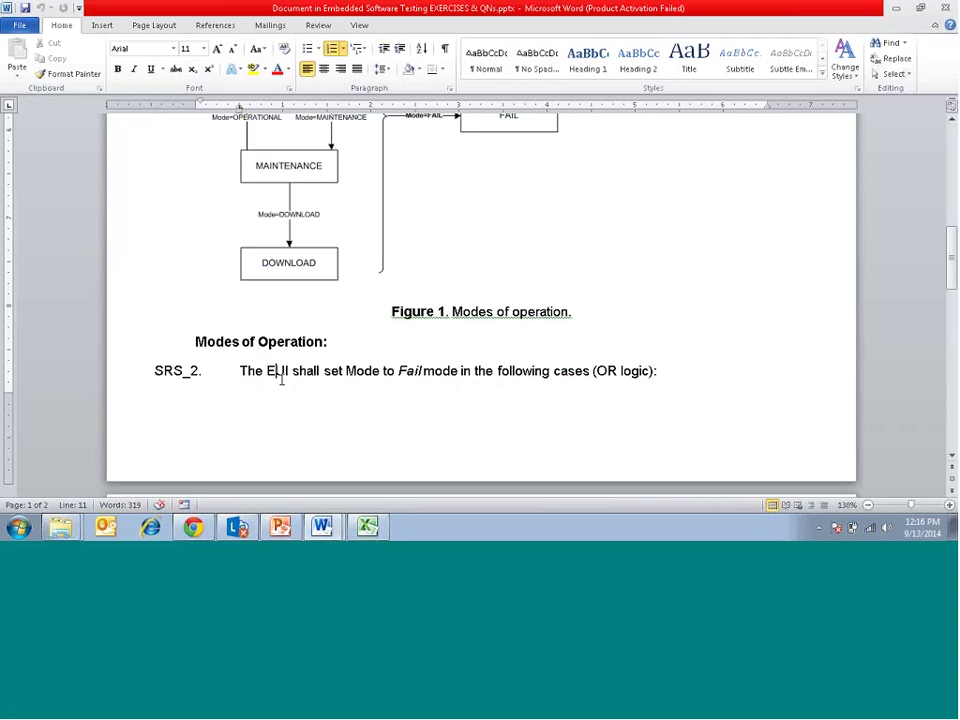
scroll(281, 378, up, 8)
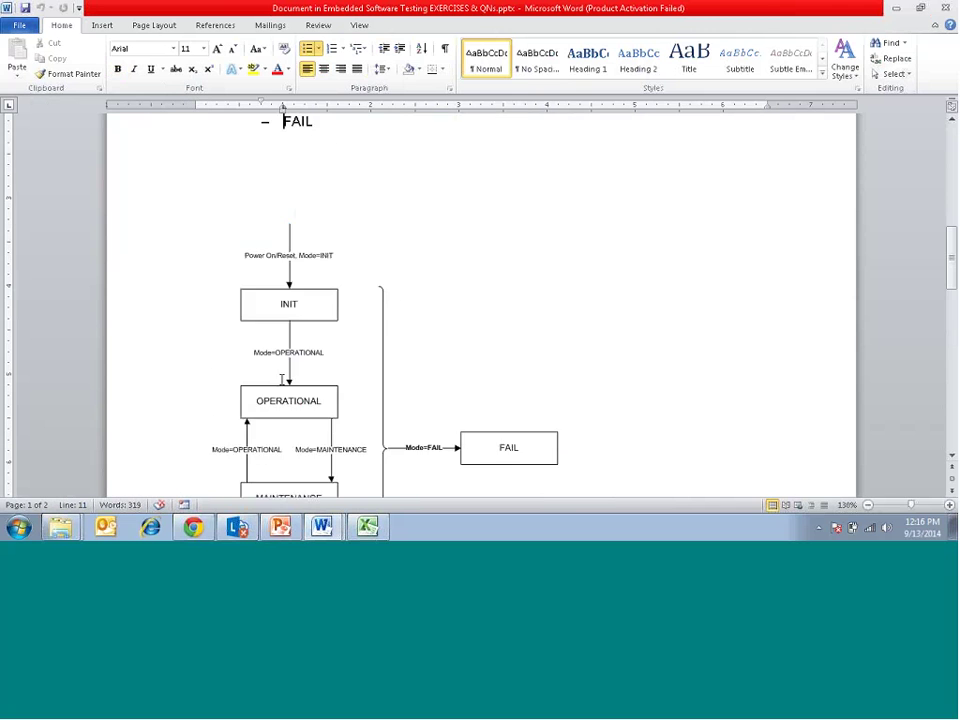
scroll(281, 378, down, 4)
key(Up)
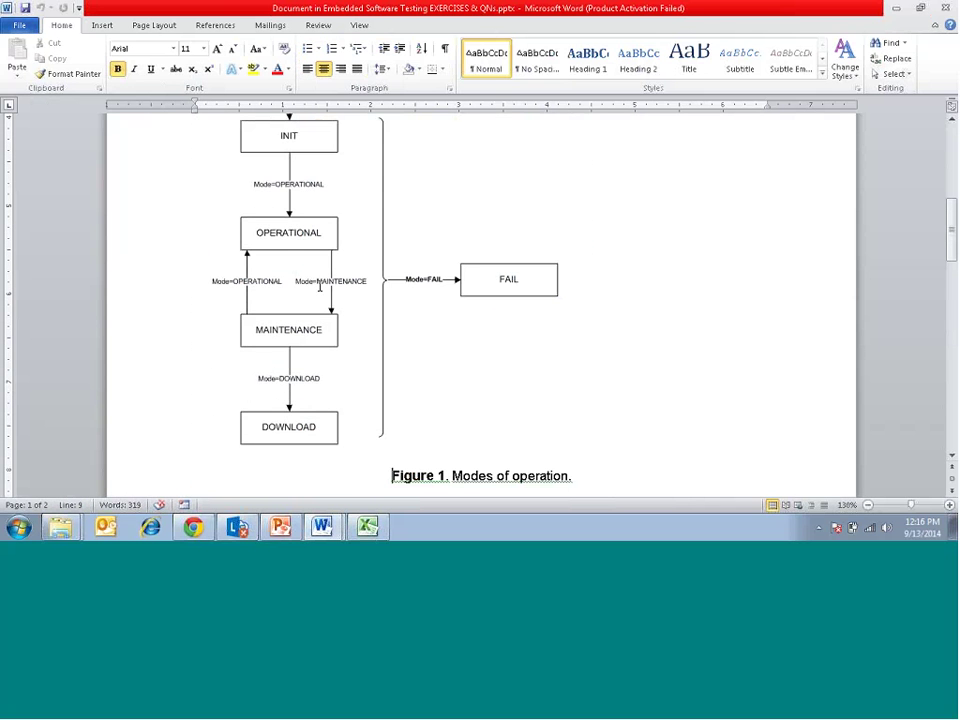
scroll(301, 225, up, 3)
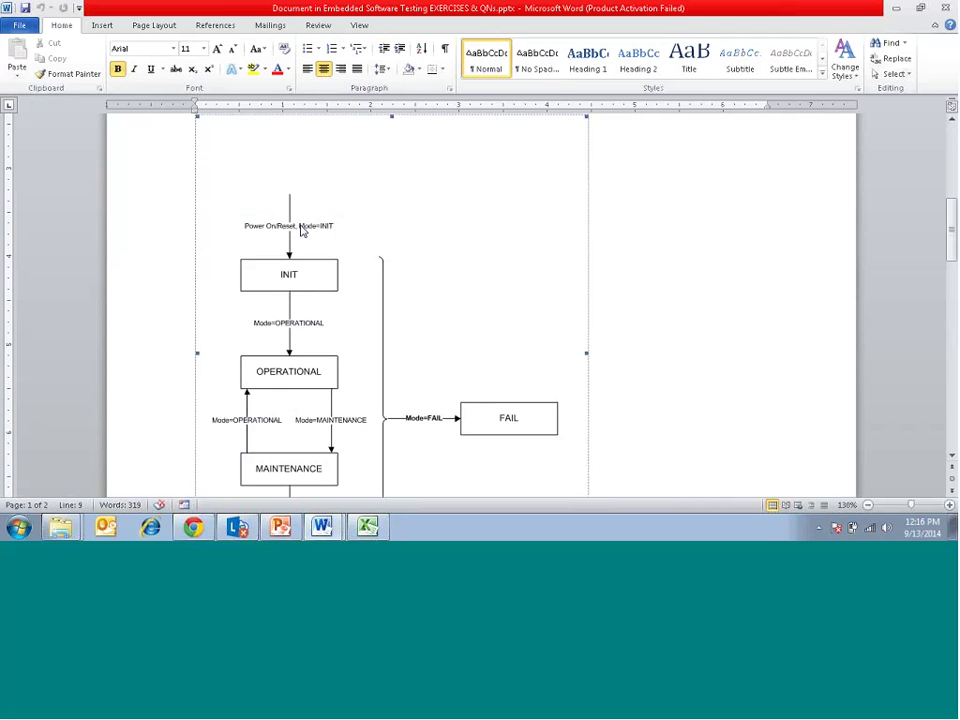
click(301, 227)
key(alt+Tab)
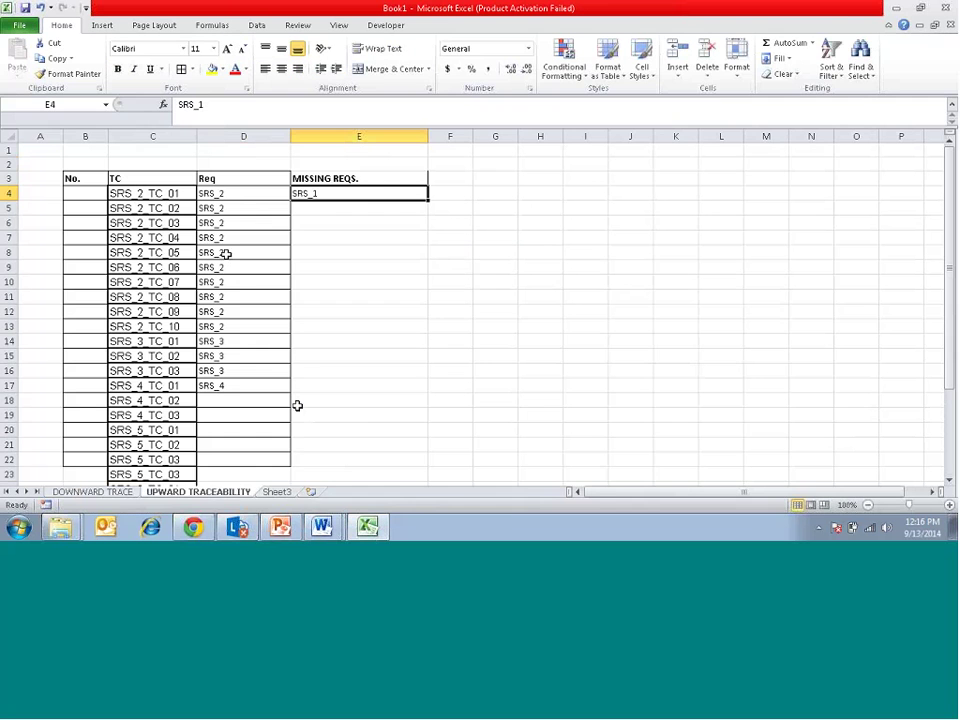
Check test case SRS_3_TC_01 in the TEST SPEC EX (2) Word document and enter SRS_1 beside it in MISSING REQS. cell E14.
mouse_move(337, 492)
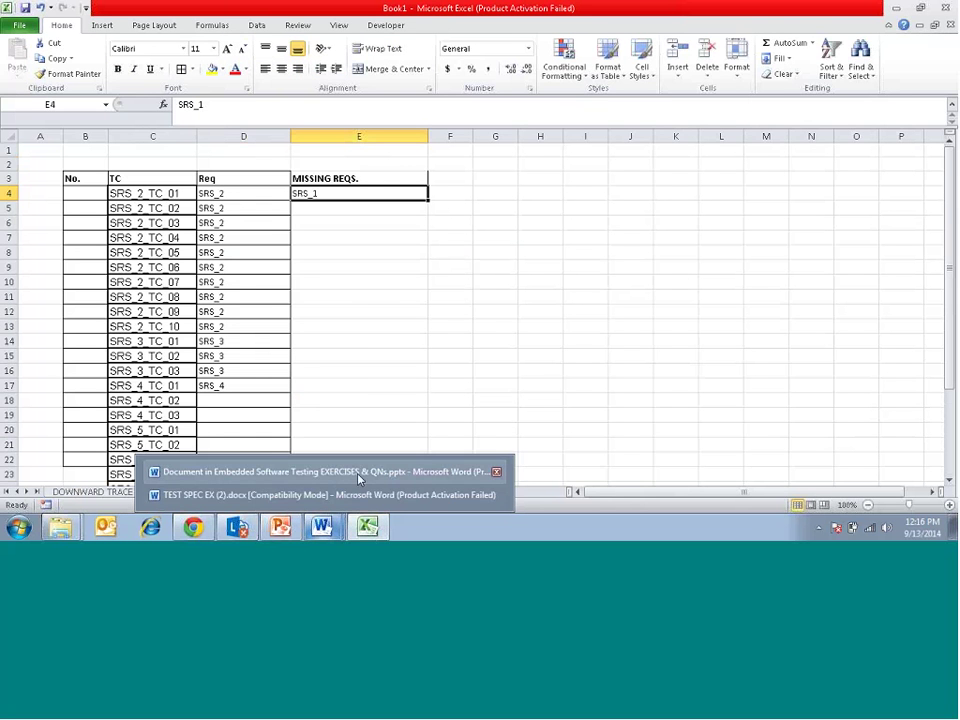
click(305, 494)
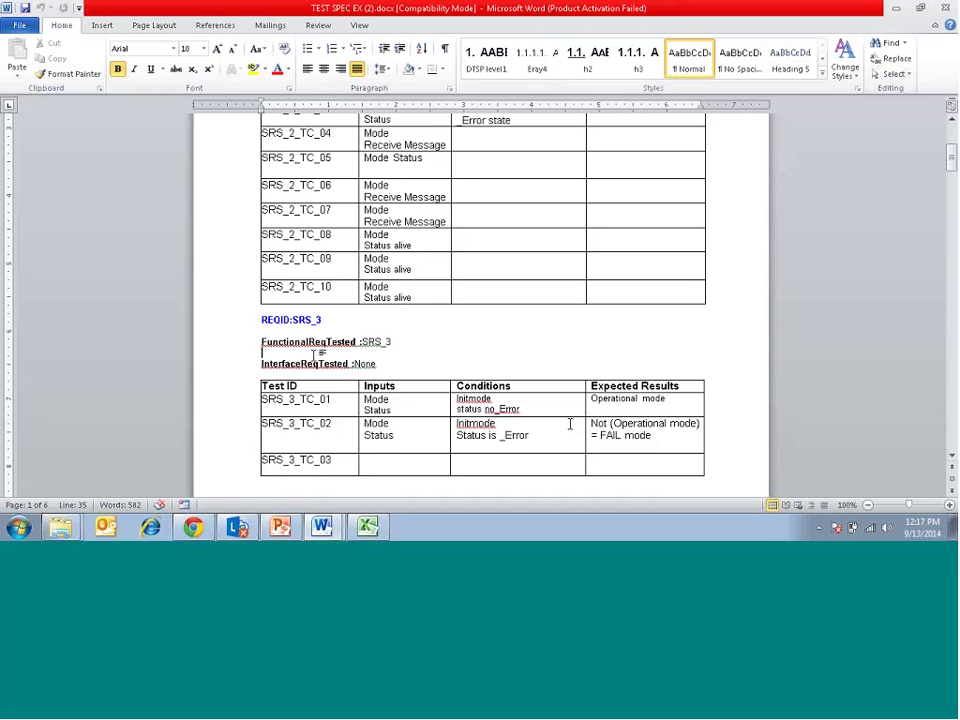
drag(600, 402, 330, 400)
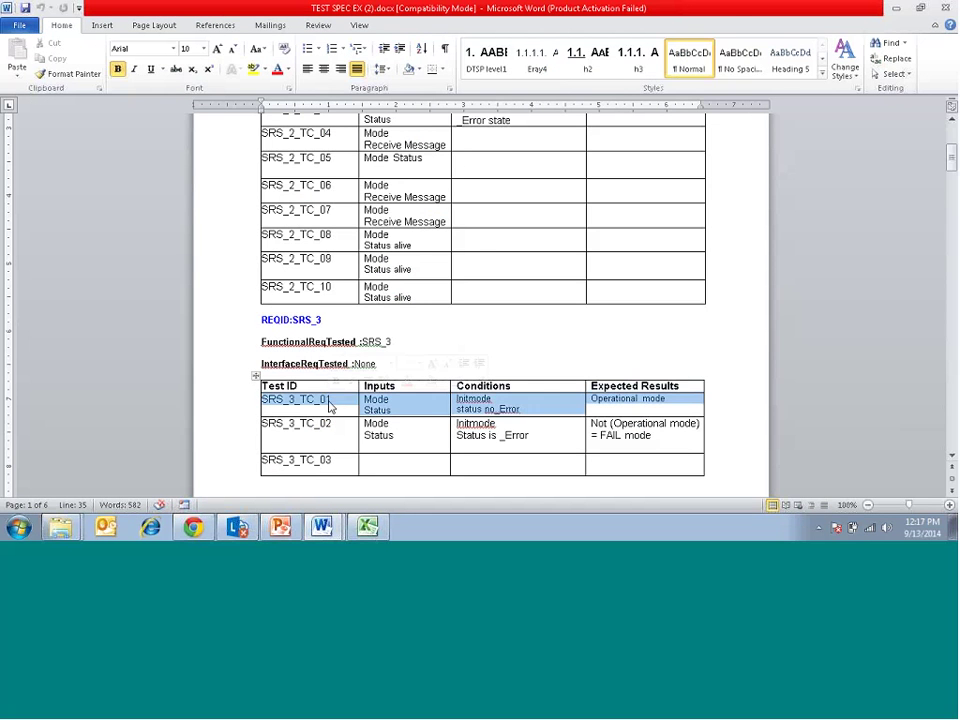
key(alt+Tab)
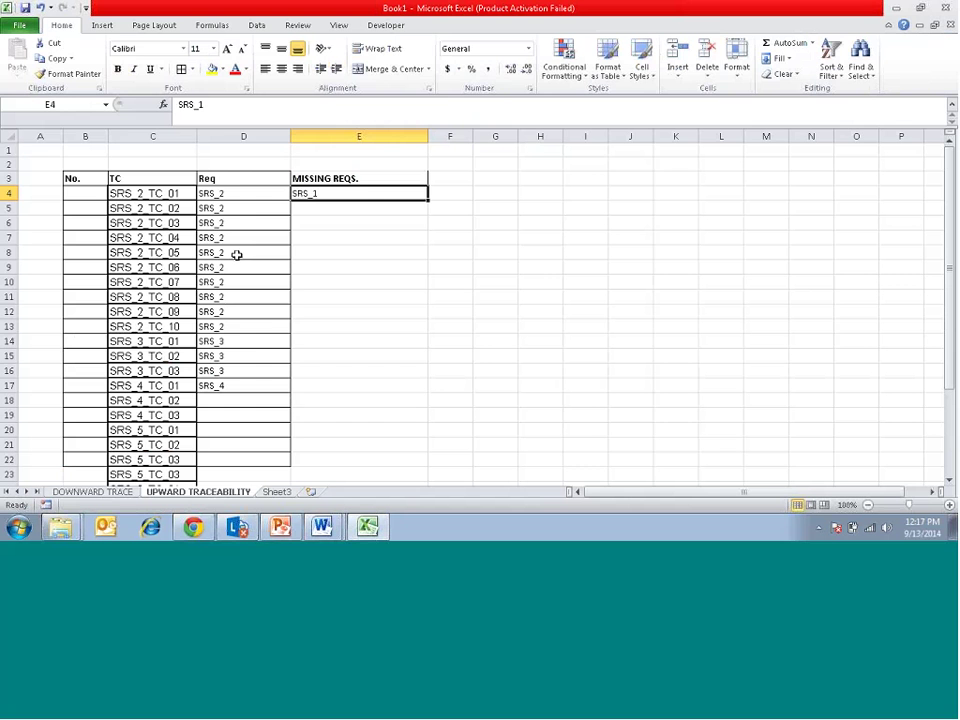
click(185, 341)
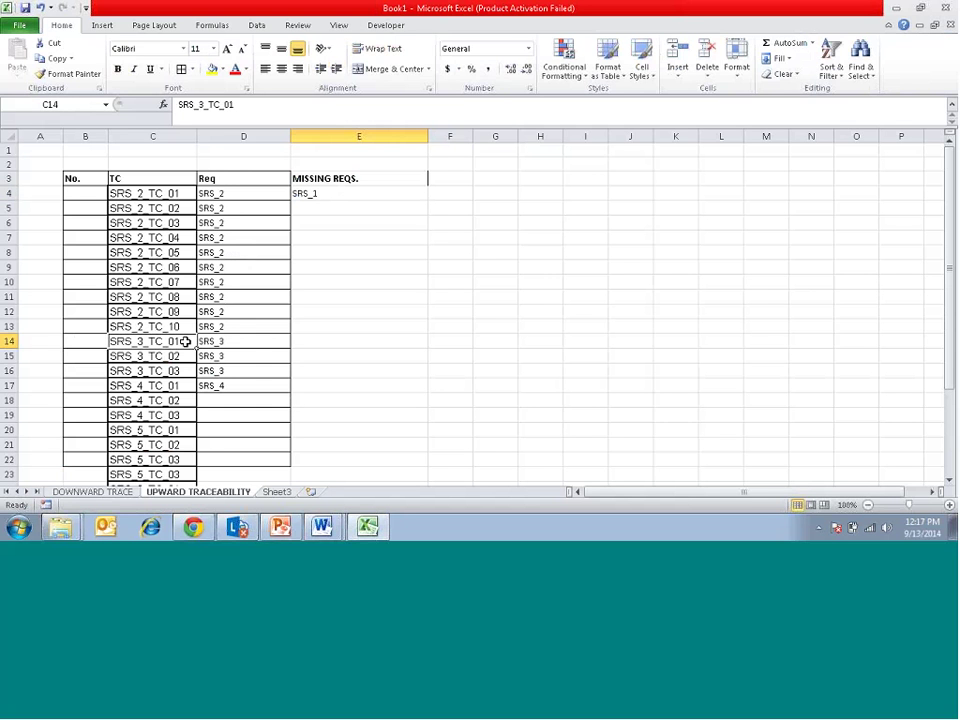
text(SRS_1)
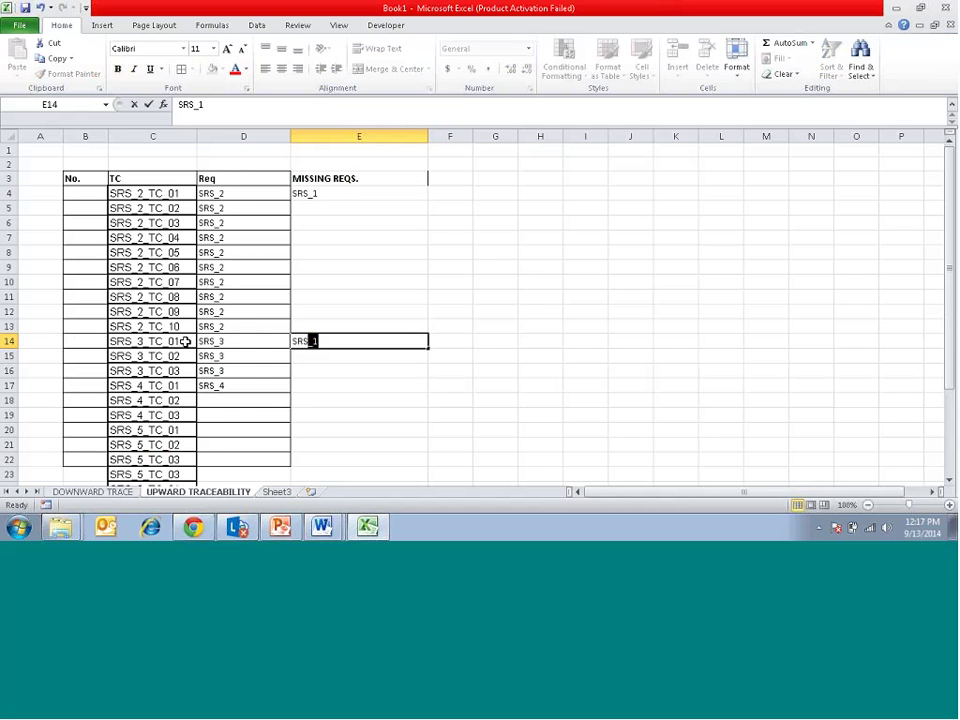
key(Return)
Clear the SRS_1 entry from cell E4 of the MISSING REQS. column.
key(Up)
key(Up)
key(Up)
key(Up)
key(Up)
key(Up)
key(Up)
key(Up)
key(Up)
key(Up)
key(Up)
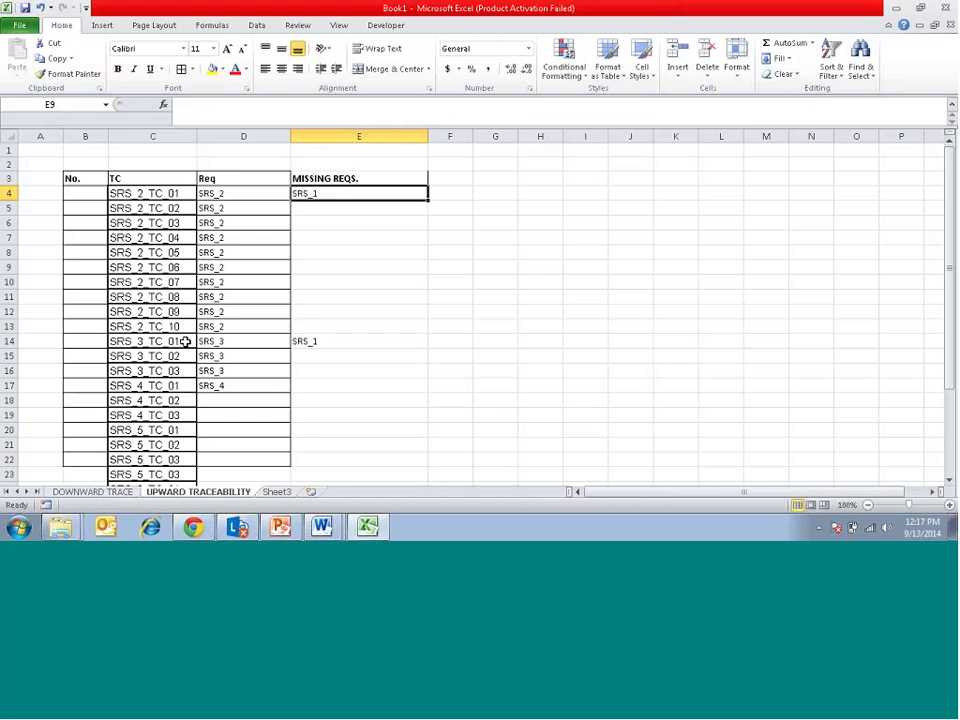
key(Delete)
Look through the test case rows and the MISSING REQS. column of the UPWARD TRACEABILITY sheet down to row 26.
key(Down)
key(Down)
key(Down)
key(Down)
key(Down)
key(Down)
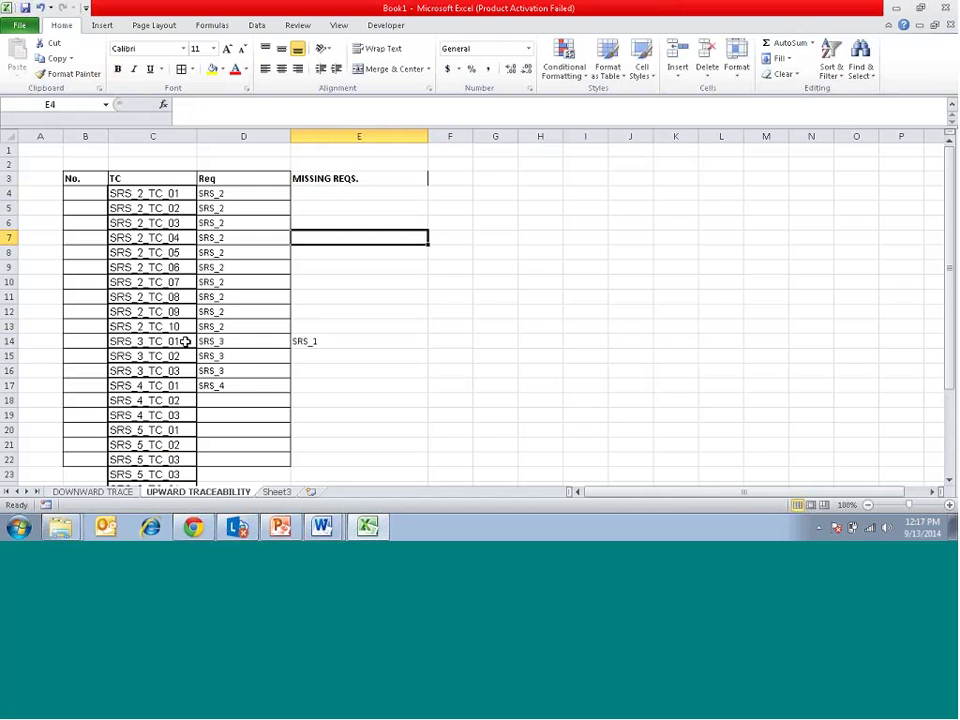
key(Down)
key(Down)
key(Down)
key(Down)
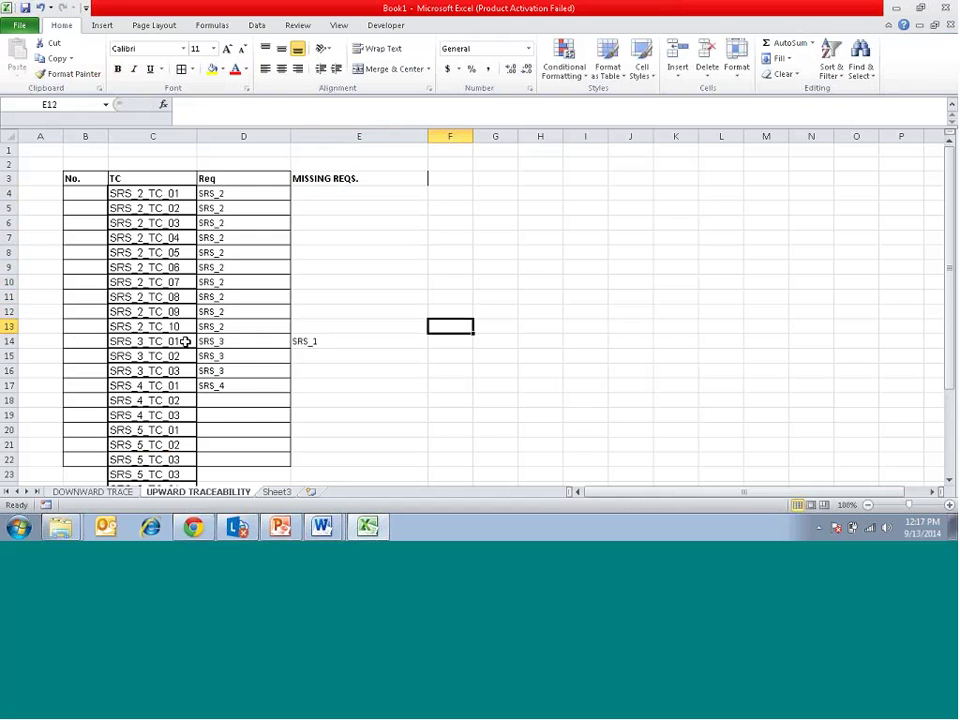
key(Down)
key(Down)
key(Down)
key(Down)
key(Down)
key(Down)
key(Down)
key(Down)
key(Down)
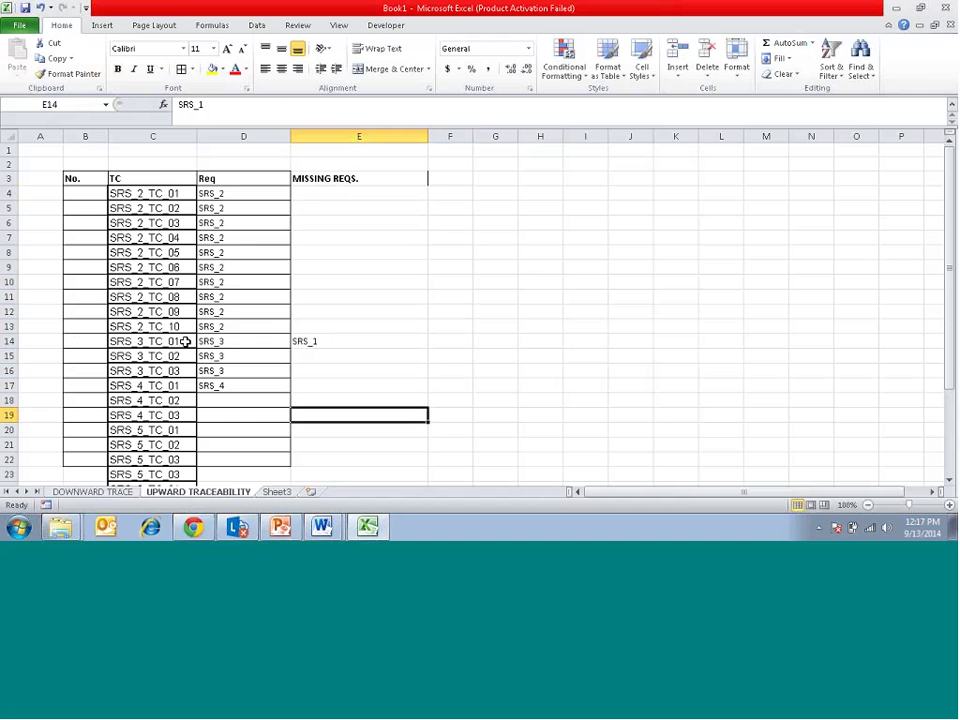
key(Down)
key(Down)
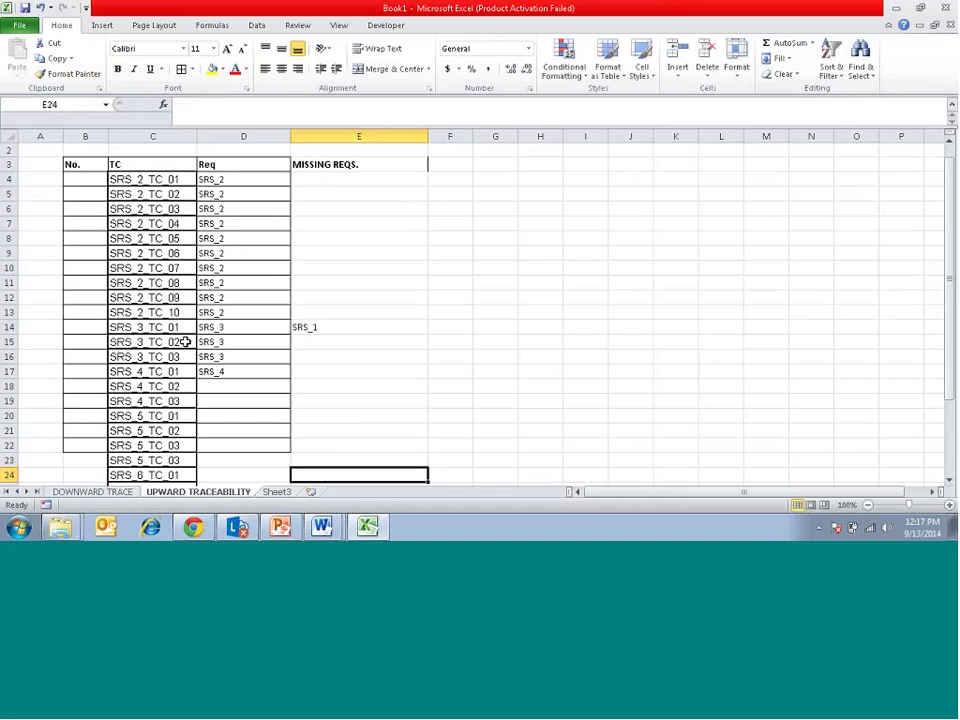
key(Down)
key(Down)
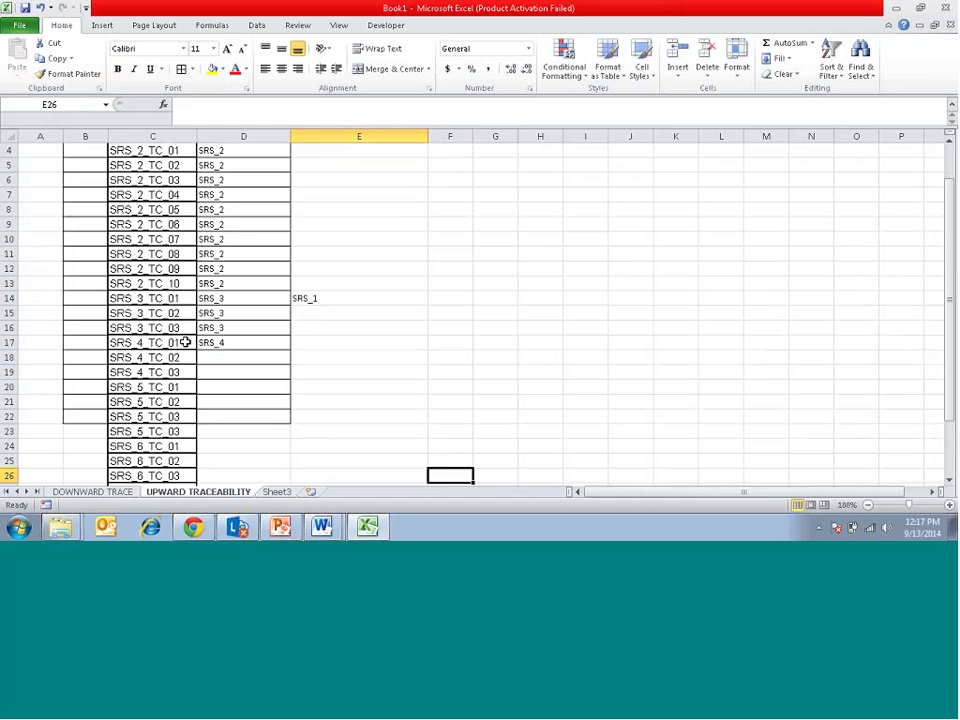
key(Right)
key(Home)
key(Up)
scroll(185, 342, up, 1)
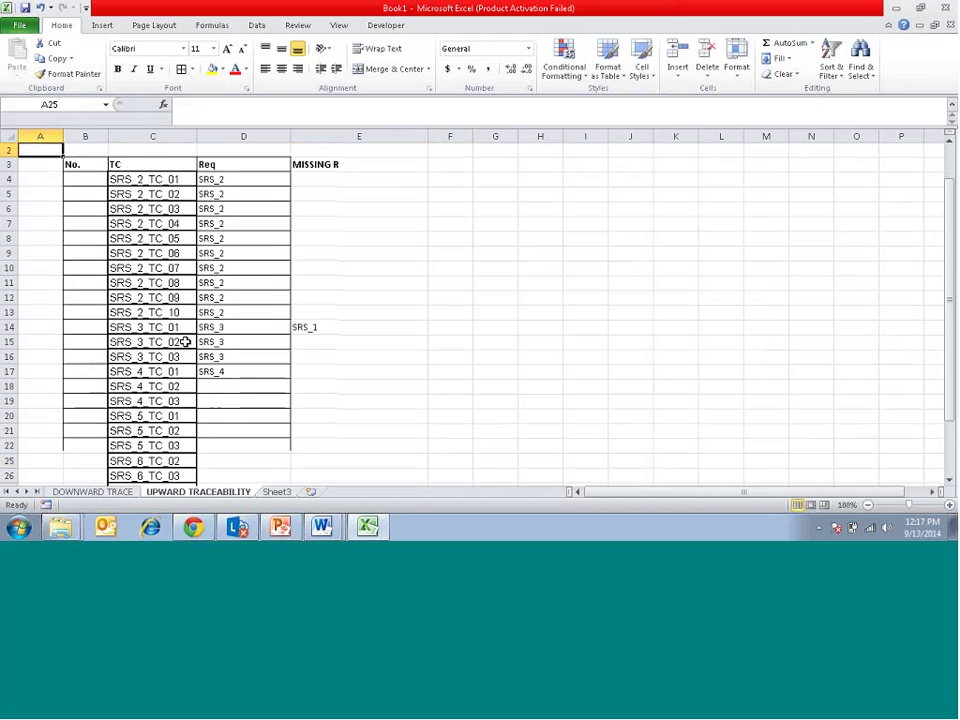
drag(185, 193, 185, 342)
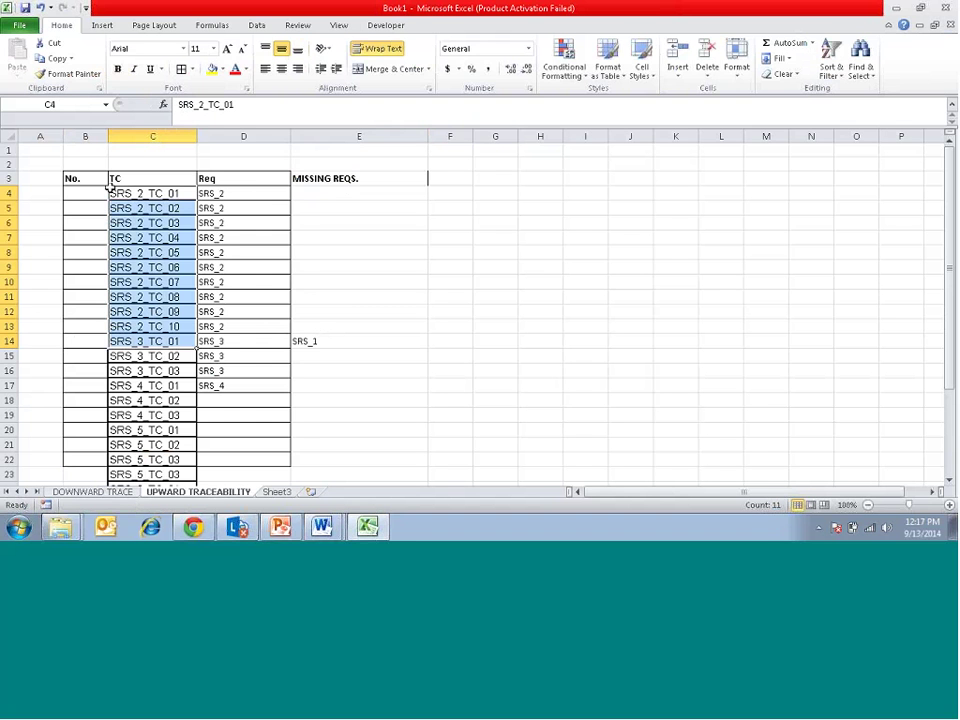
Copy the header row B3:E3 of the UPWARD TRACEABILITY sheet to cell C3 of the DOWNWARD TRACE sheet.
drag(98, 179, 352, 179)
key(ctrl+c)
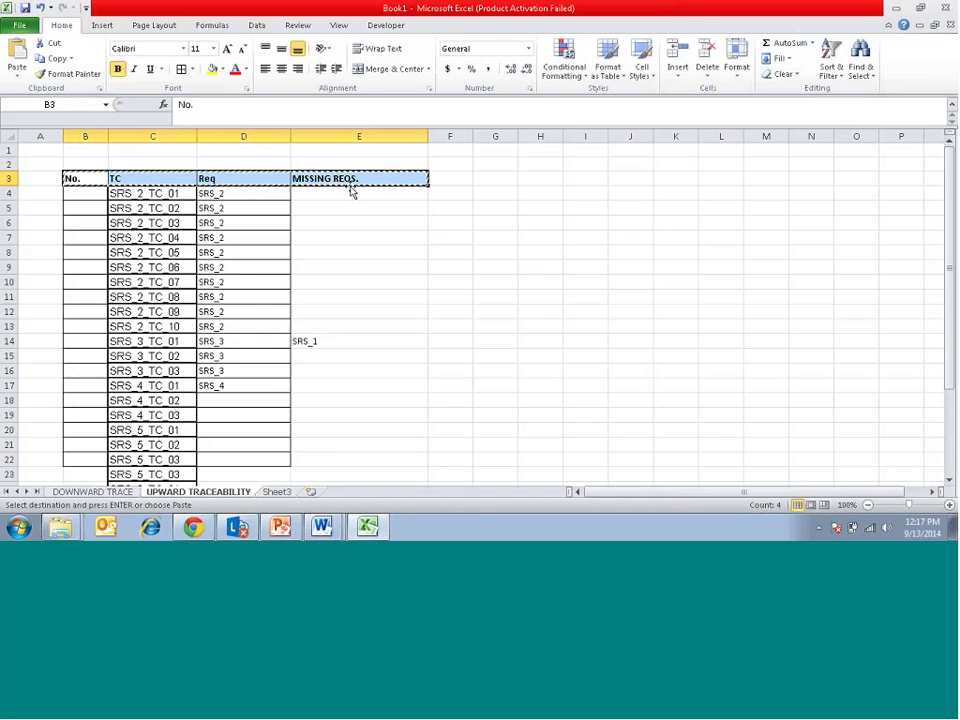
click(83, 491)
click(111, 182)
key(ctrl+v)
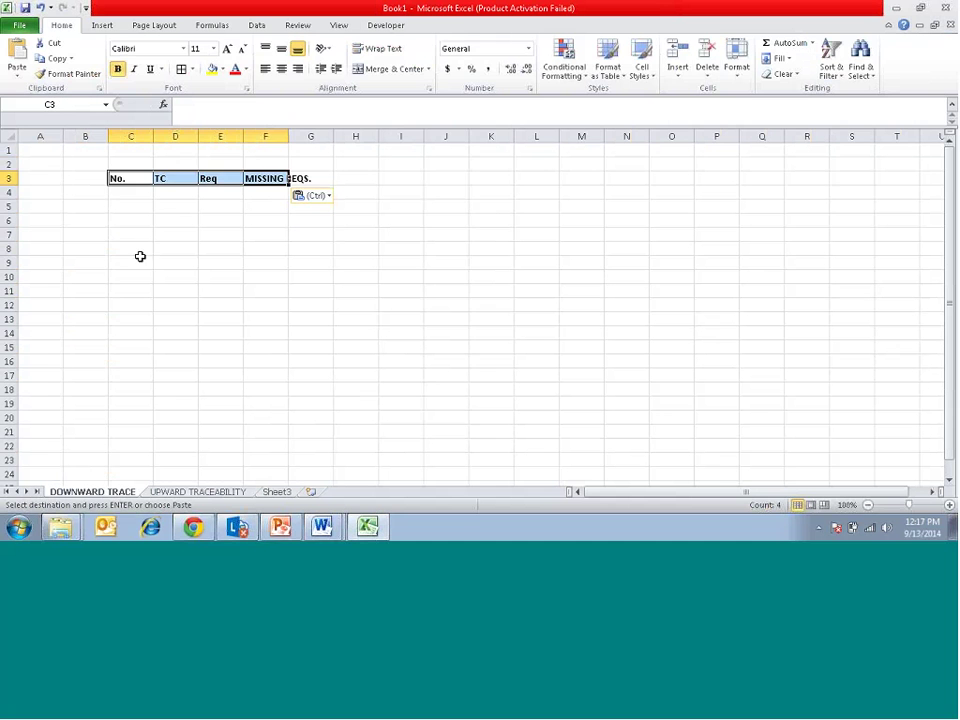
Swap the copied requirement and test case headers by setting D3 to REQ and E3 to TC.
click(178, 178)
text(REQ)
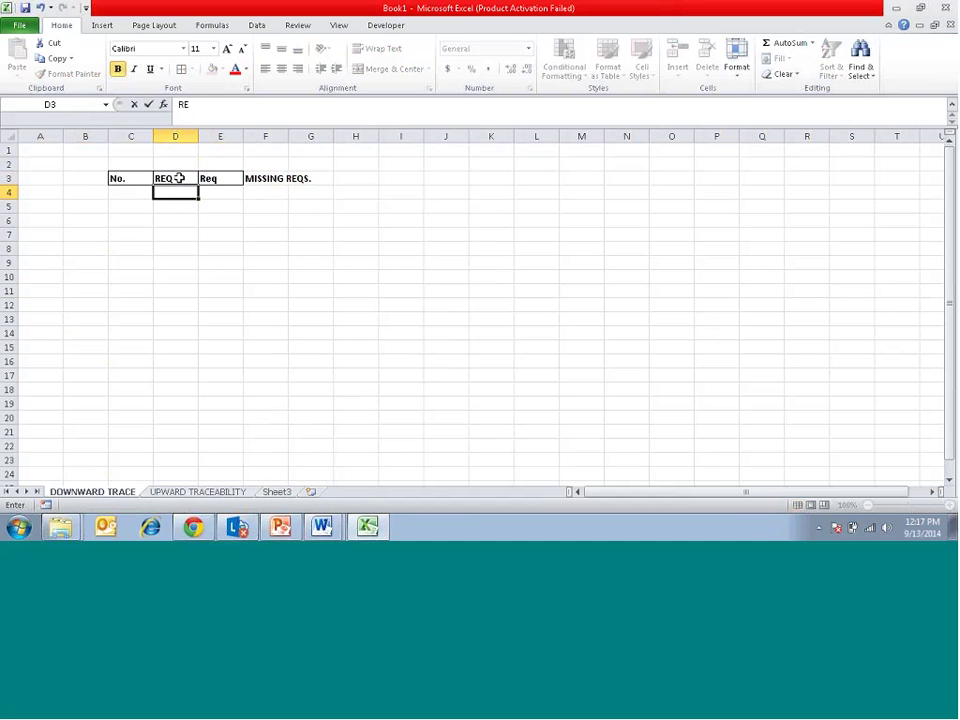
key(Return)
key(Up)
key(Right)
key(Escape)
key(Left)
key(Down)
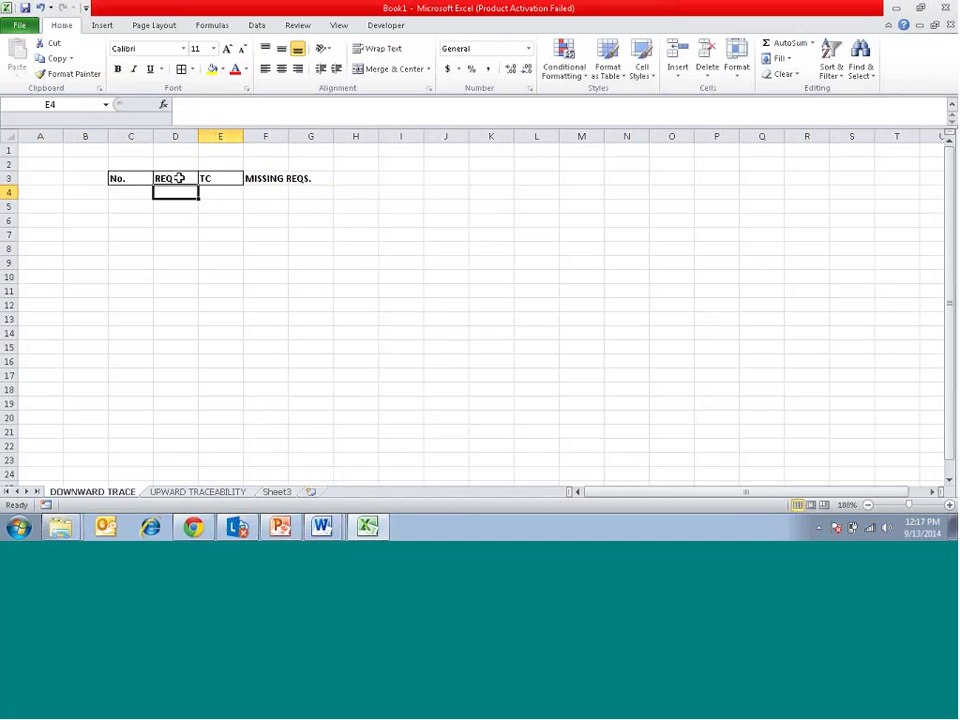
Number the first five rows 1 to 5 under the No. header in cells C4 to C8.
key(Left)
text(1)
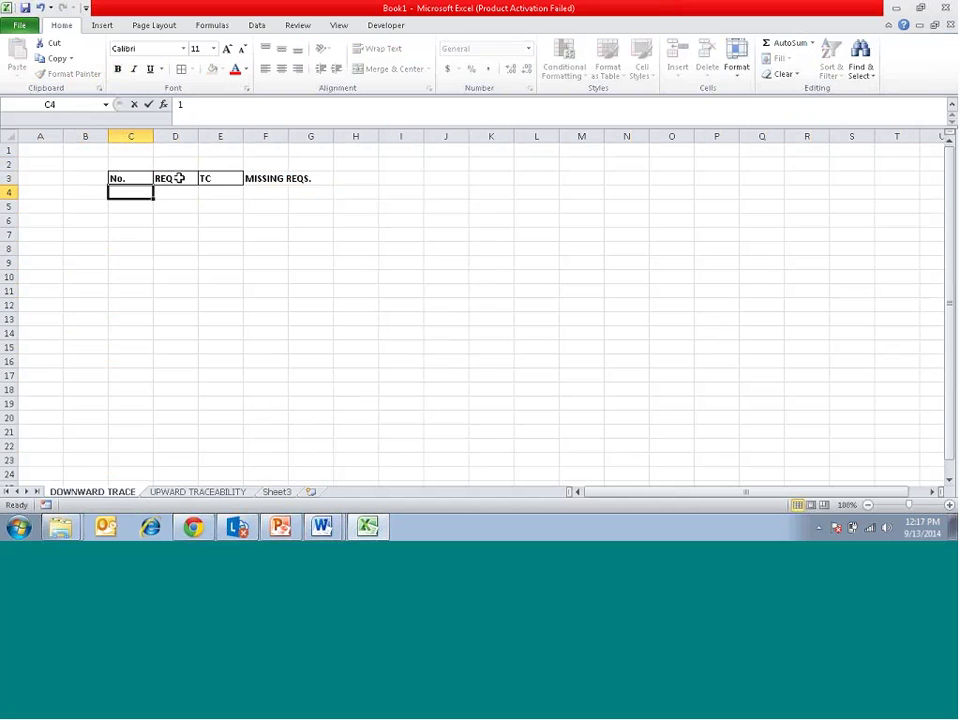
key(Return)
text(2)
key(Return)
text(3)
key(Return)
text(4)
key(Return)
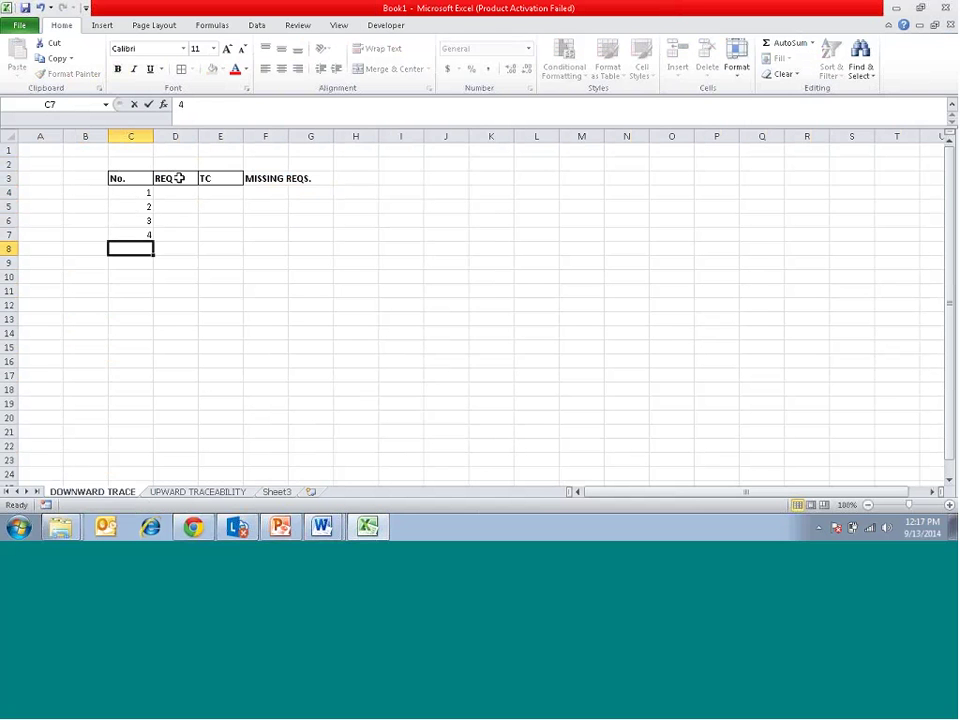
text(5)
key(Tab)
Enter SRS_1 in cell D4 and SRS_2 in cell D5 under the REQ header.
key(Up)
key(Up)
key(Up)
key(Up)
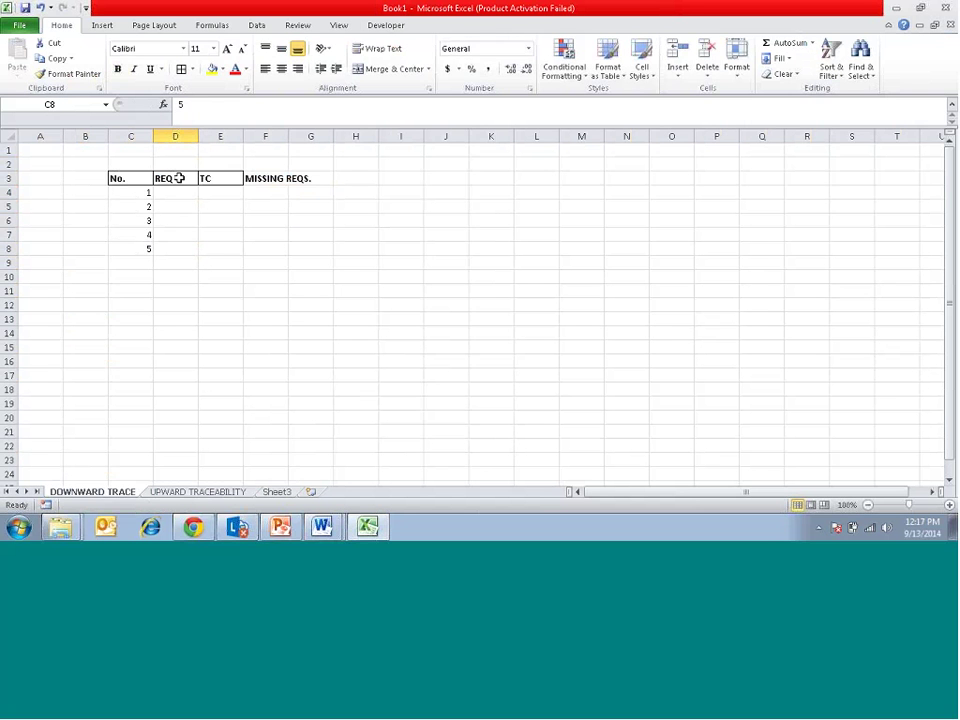
text(SRS_1)
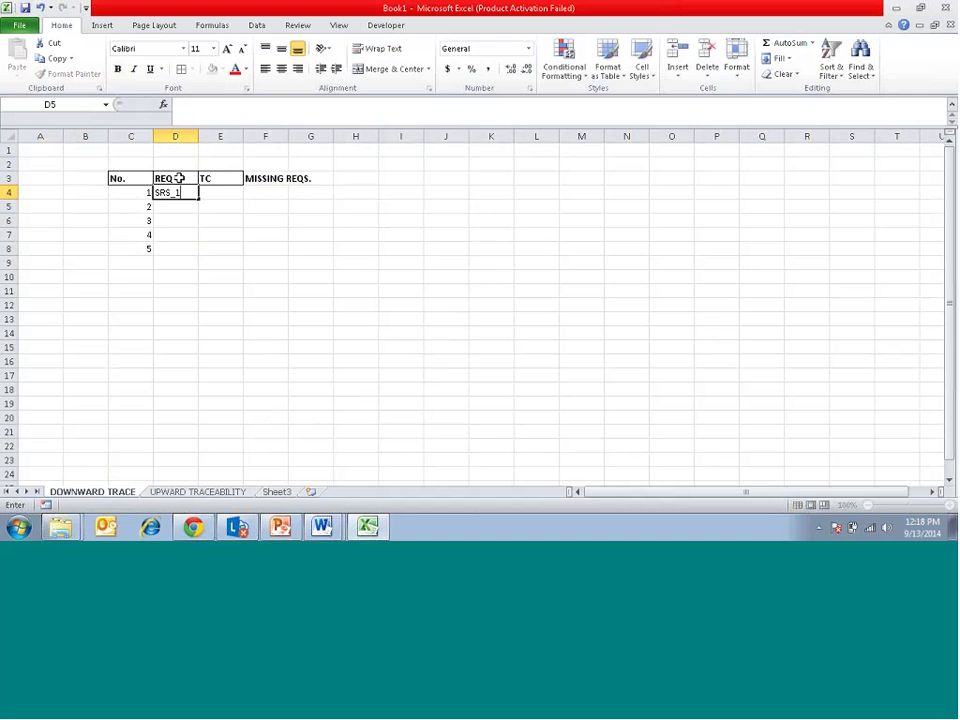
key(Return)
text(SRS_1)
key(Return)
key(Up)
key(F2)
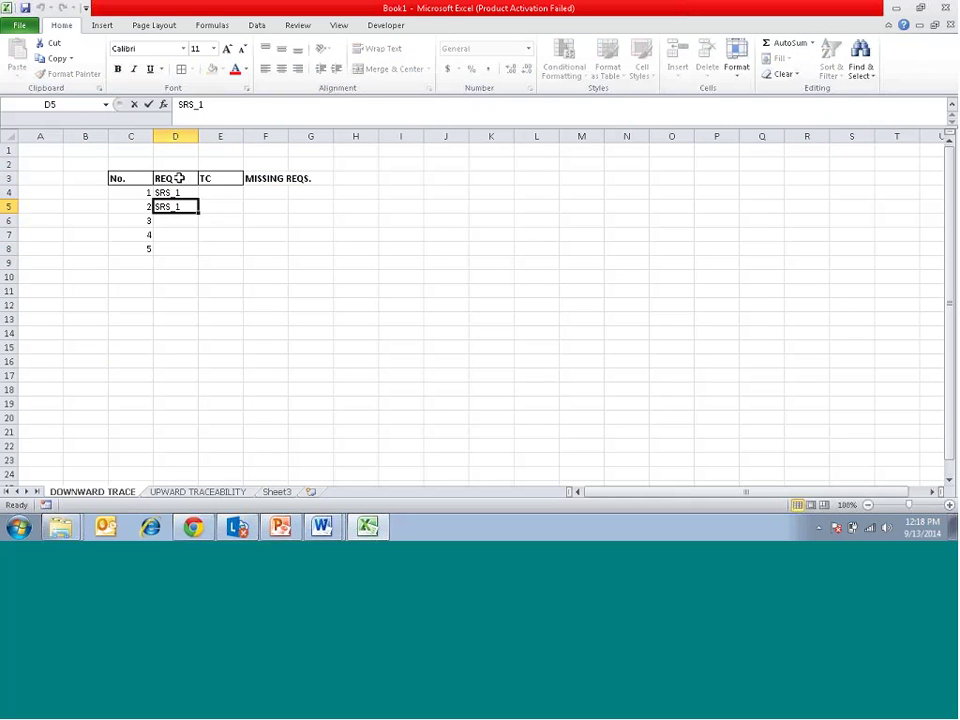
key(BackSpace)
text(2)
key(Return)
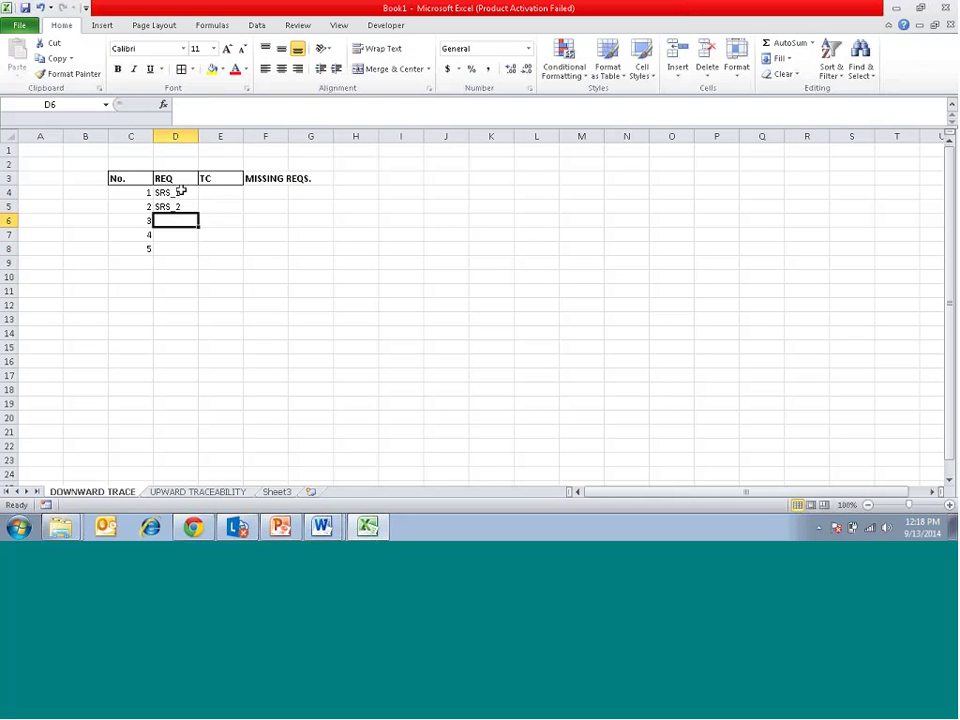
Fill the REQ series from D5 down to SRS_10 in D13, and fill the No. value 5 from C8 down to C13.
click(190, 206)
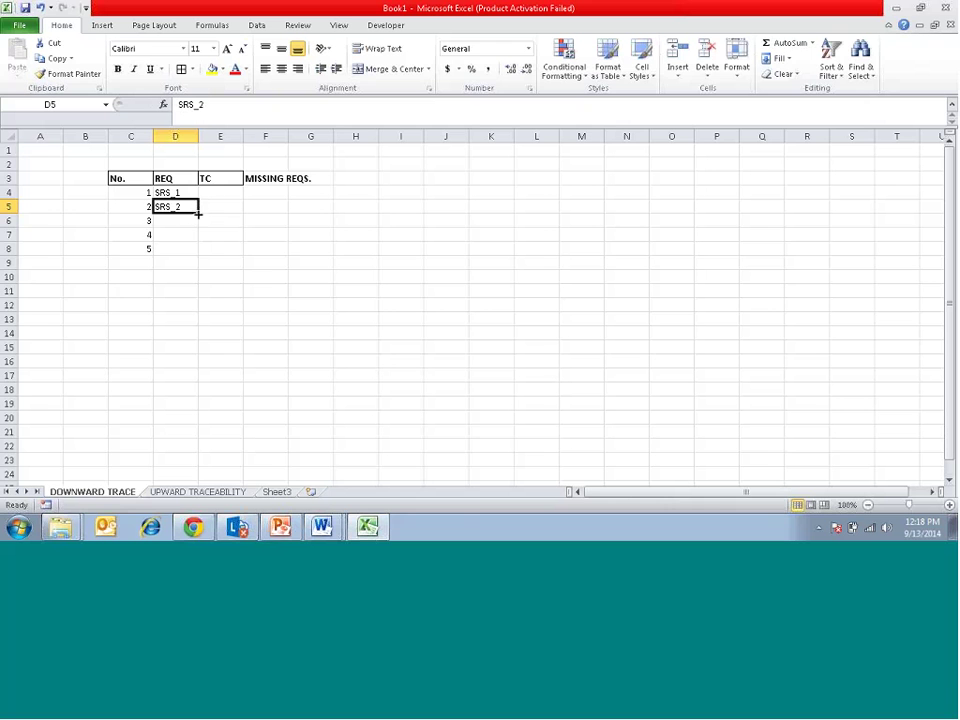
drag(198, 213, 203, 326)
click(146, 249)
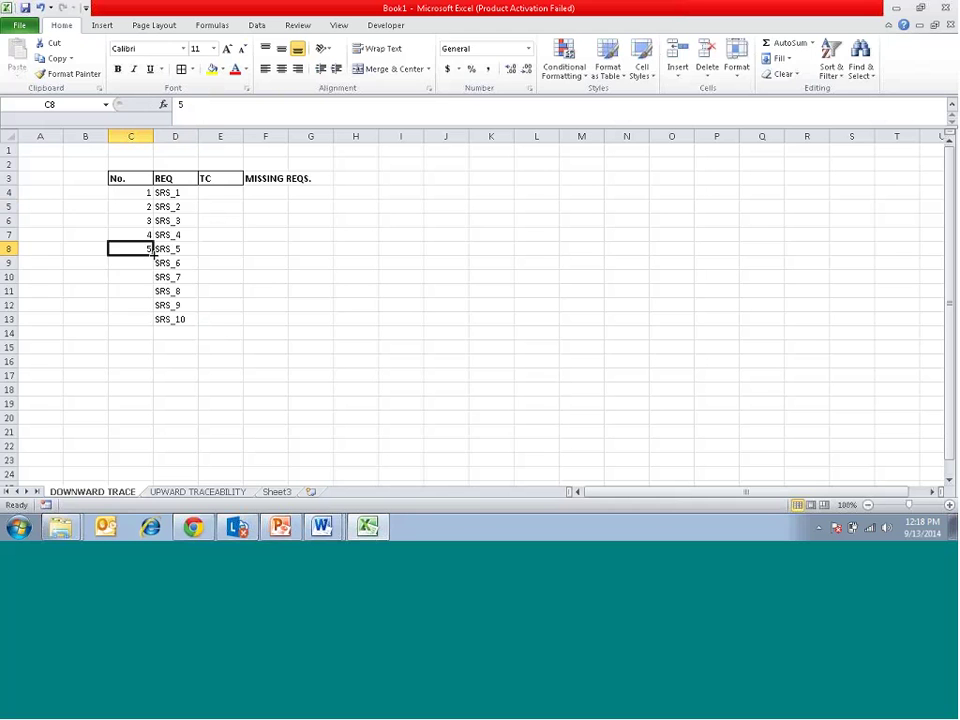
drag(152, 255, 157, 322)
Try clearing the SRS_7 entry in cell D10 and undo the deletion.
click(172, 246)
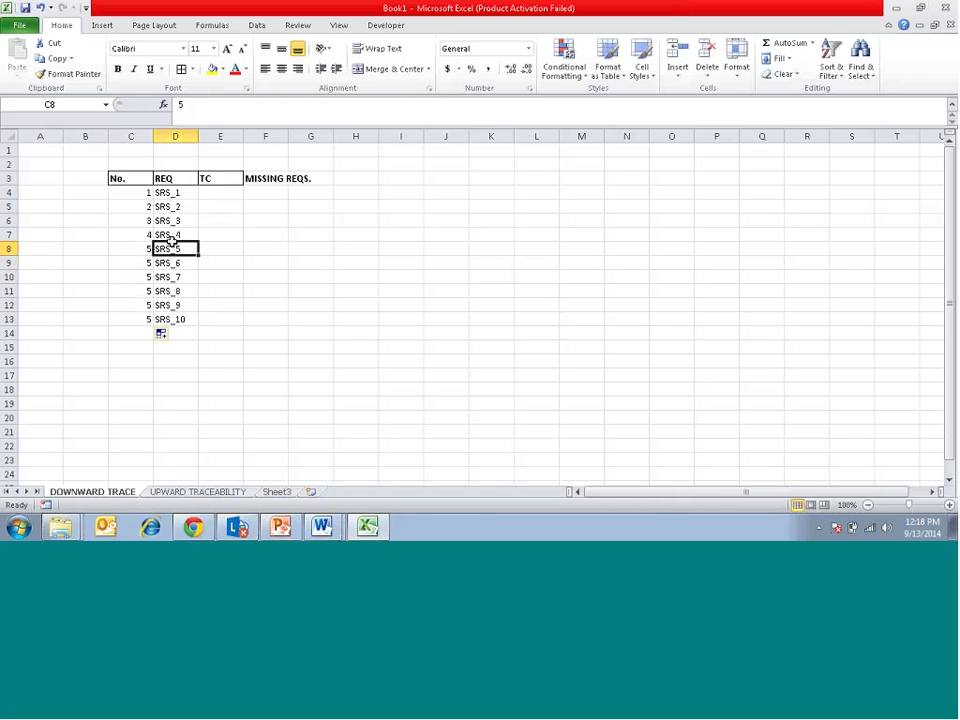
key(Down)
key(Down)
key(Down)
key(Down)
key(Down)
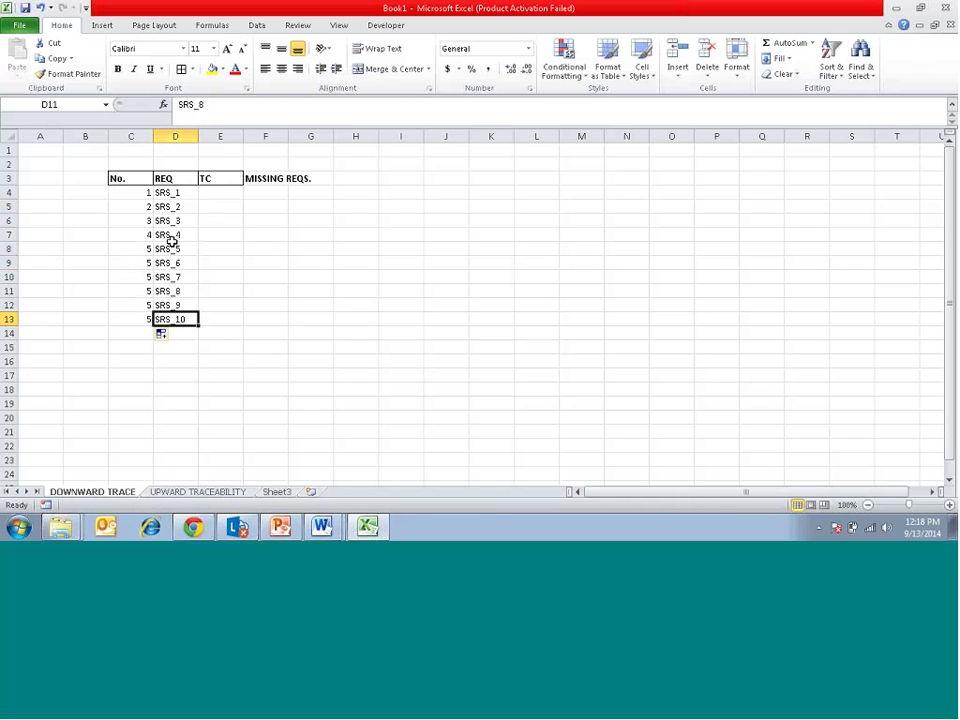
key(Up)
key(Up)
key(Up)
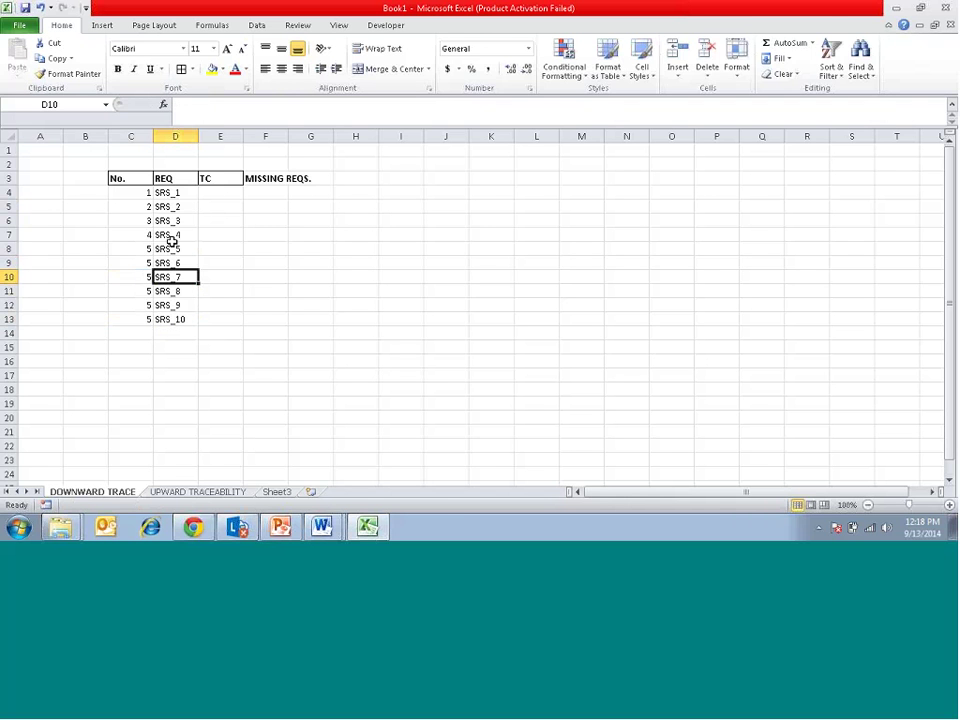
key(Delete)
key(ctrl+z)
key(Up)
key(Up)
key(Up)
key(Up)
key(Up)
key(Up)
key(Up)
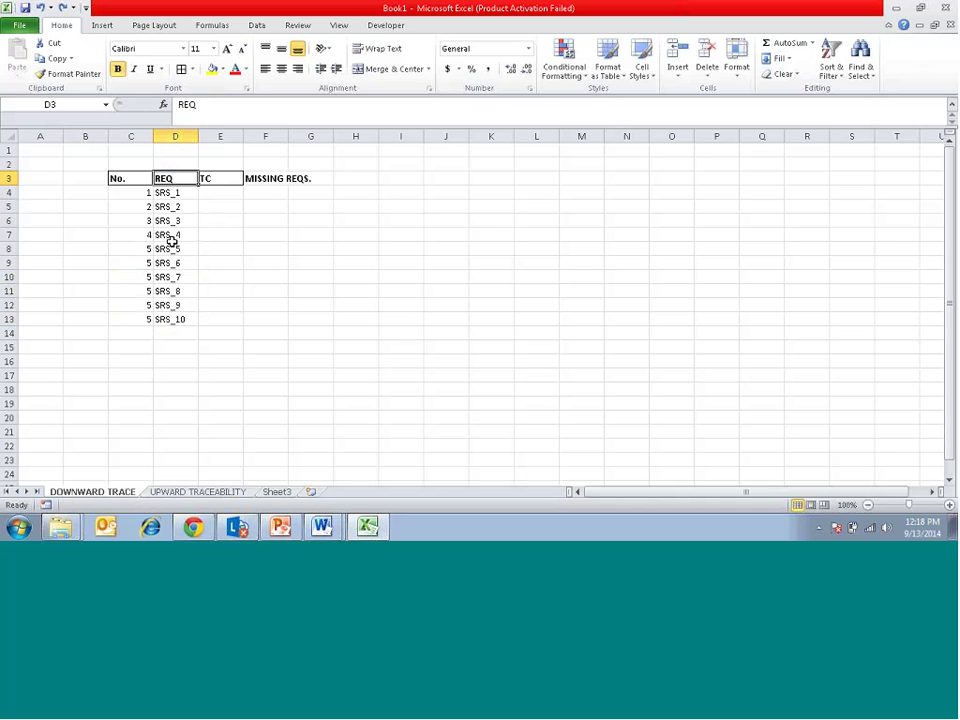
key(Down)
key(Down)
key(Down)
key(Down)
key(Down)
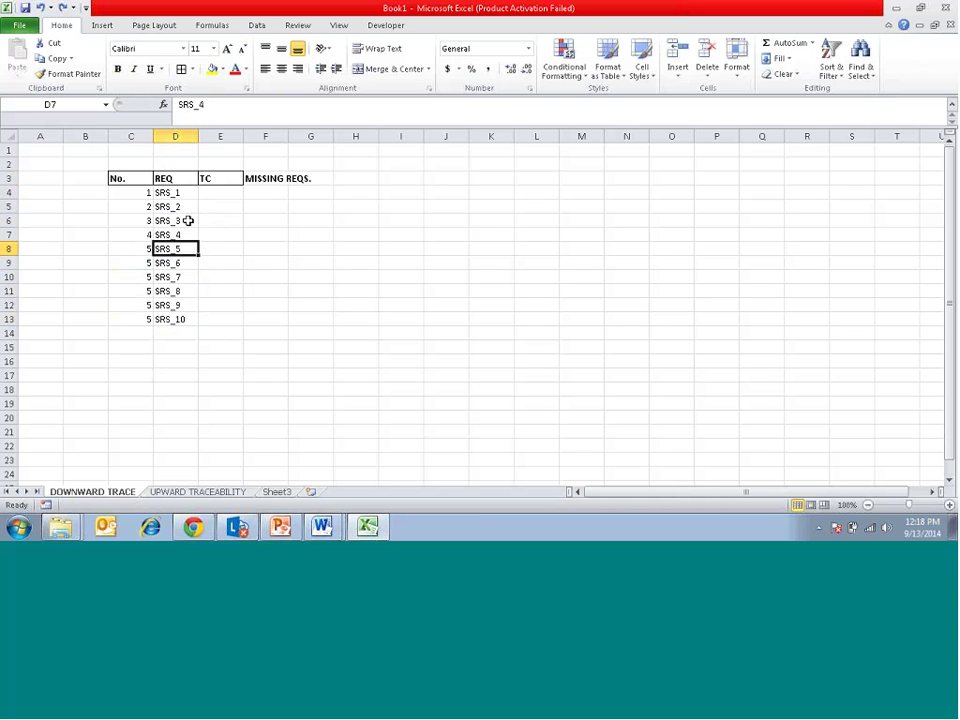
Check the TEST SPEC EX (2) Word document for test cases covering SRS_1 and return to TC cell E4 in Excel.
click(174, 193)
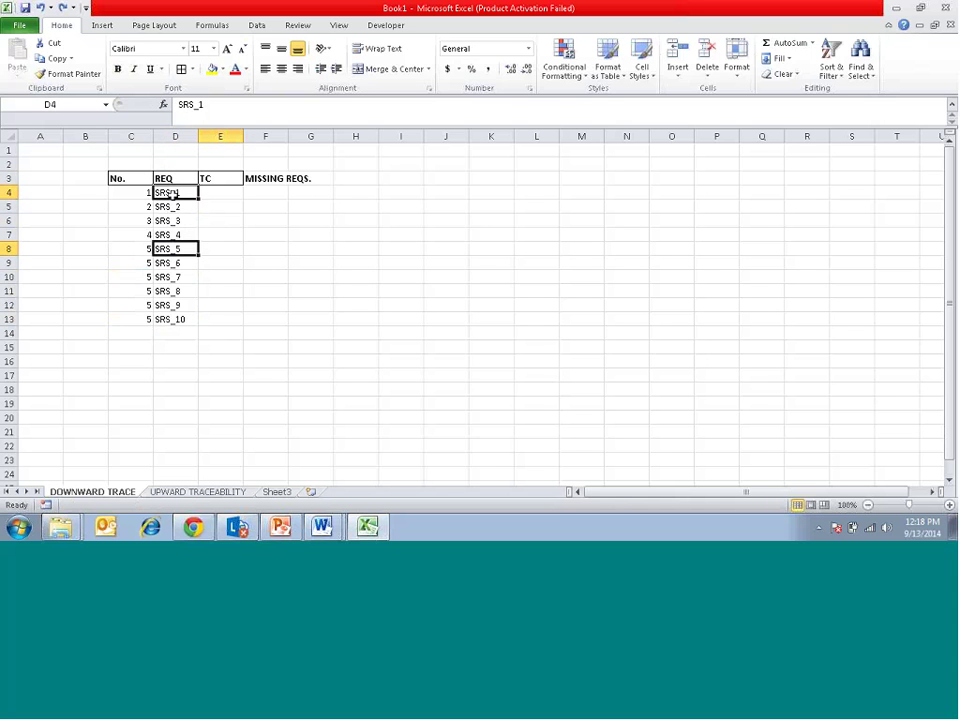
click(204, 193)
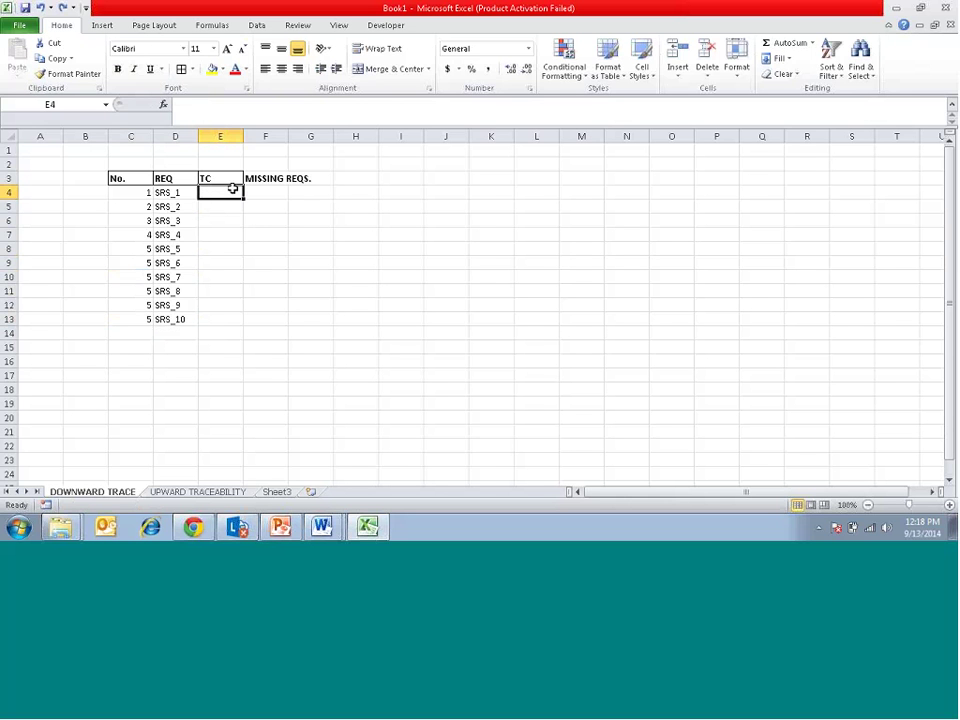
click(340, 534)
click(343, 494)
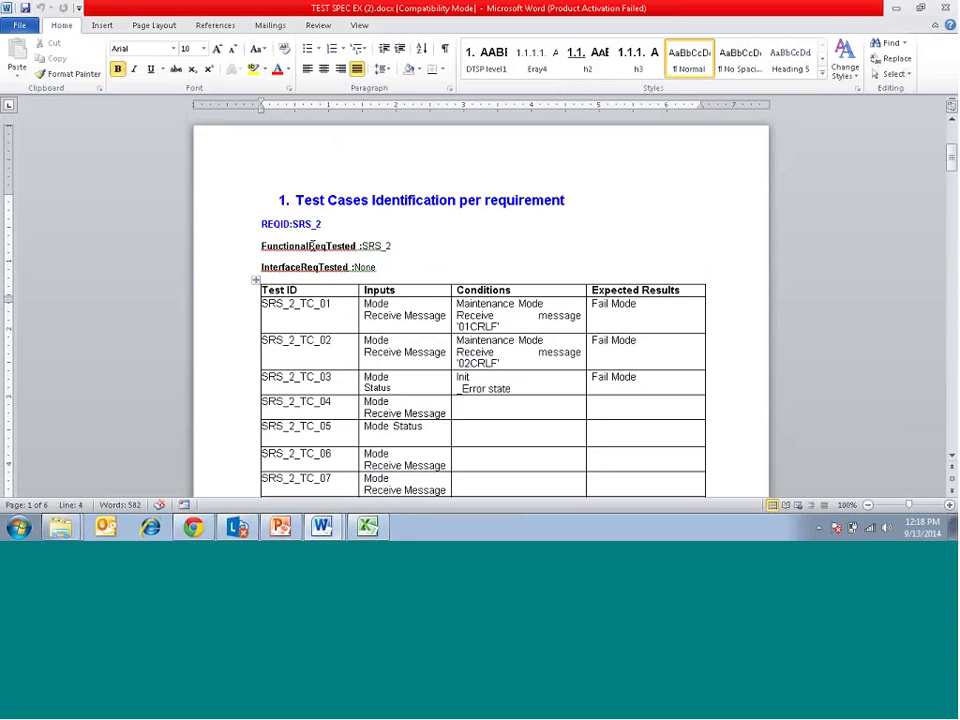
key(alt+Tab)
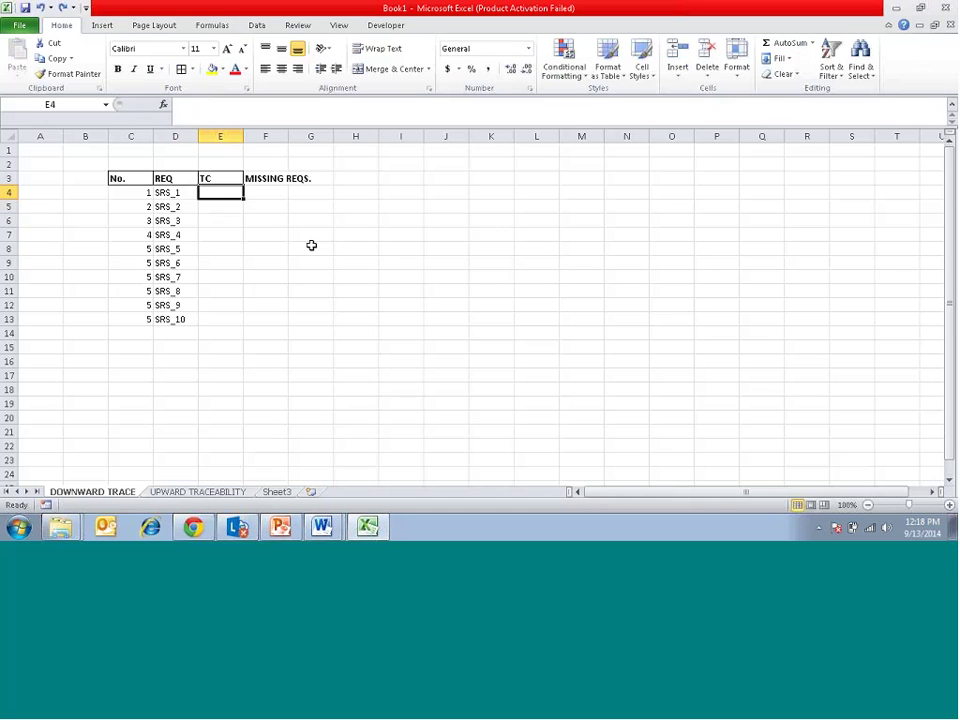
Enter SRS_2_TC_01 in TC cell E4 and widen column E to fit the test case ID.
key(F2)
text(SRS_2_TC_01)
key(Return)
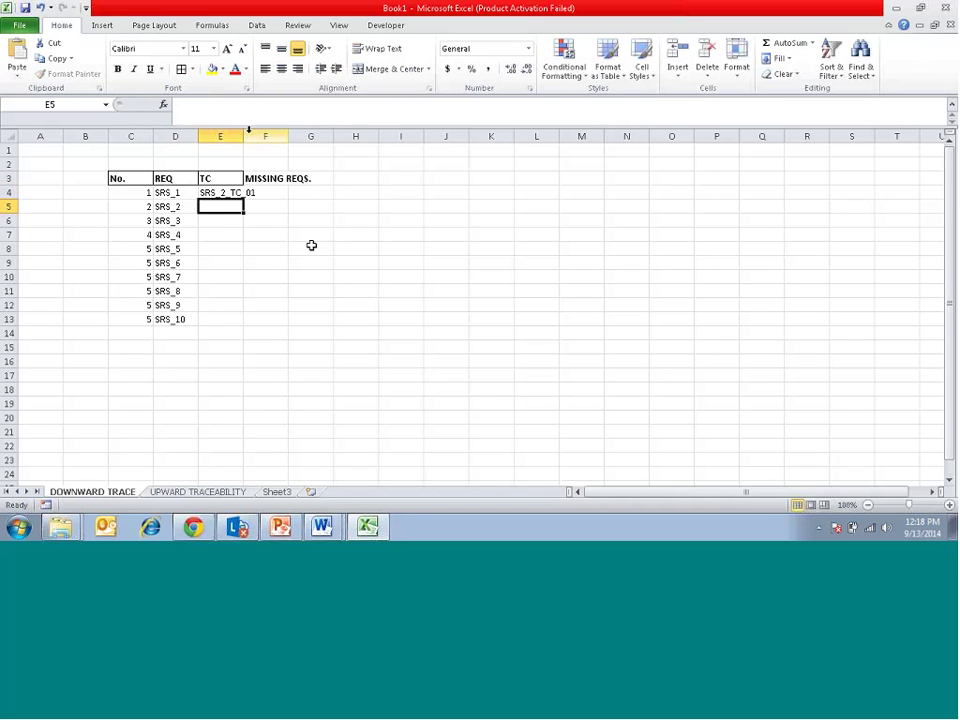
drag(243, 135, 270, 135)
drag(270, 135, 270, 135)
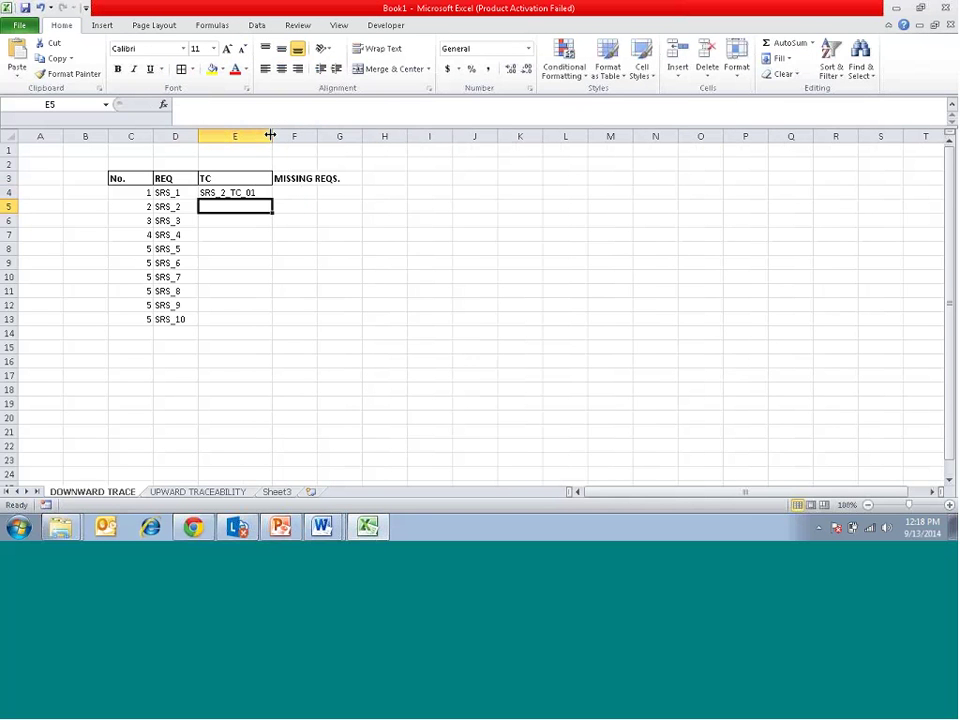
Copy the E4 test case ID down into E5 and change REQ cell D4 to SRS_2.
click(246, 192)
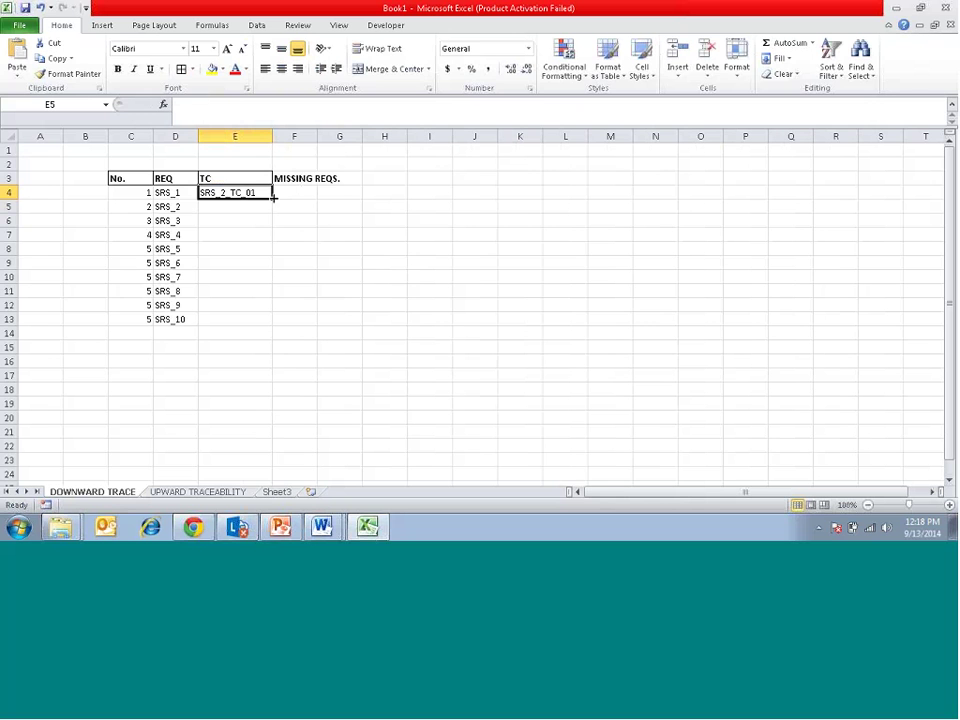
drag(272, 197, 265, 207)
click(165, 206)
key(F2)
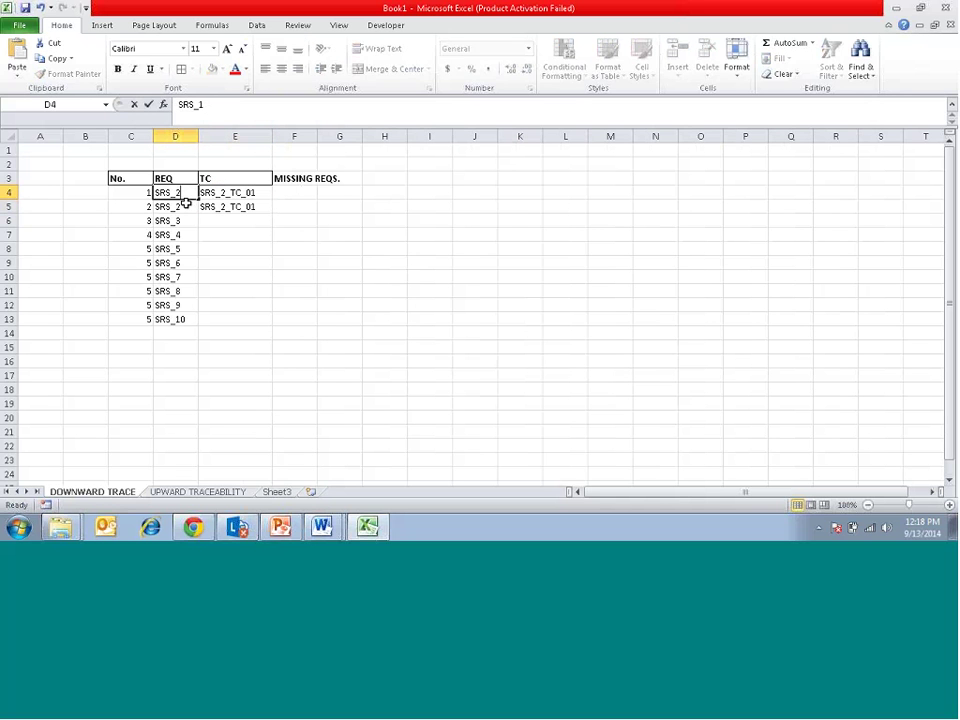
key(Return)
key(Right)
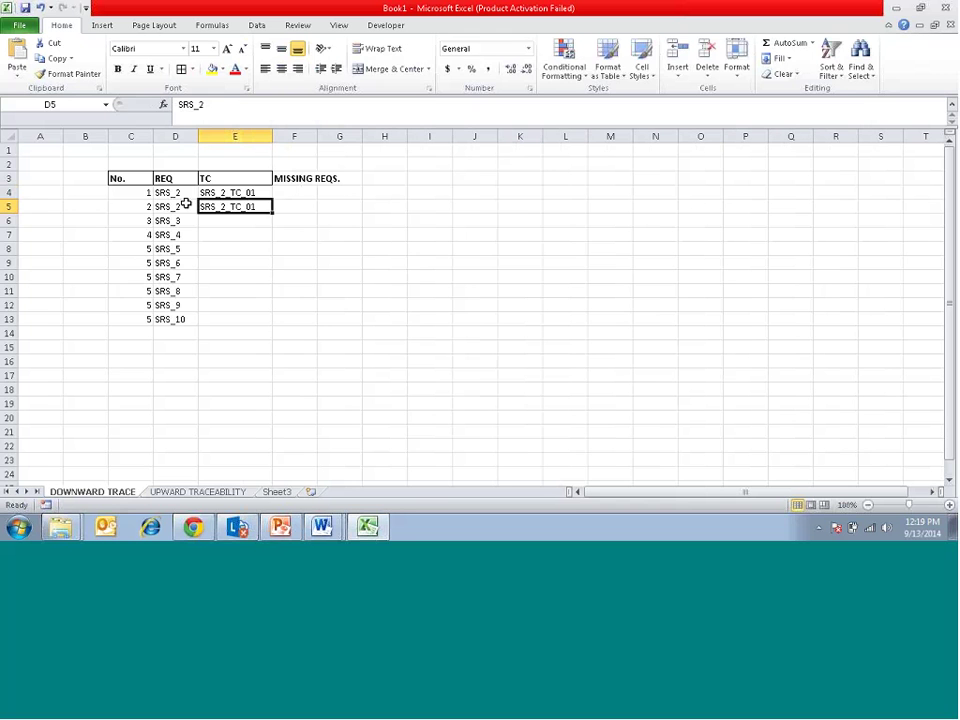
Change the test case ID in cell E5 to SRS_2_TC_02.
key(F2)
key(BackSpace)
text(2)
key(Return)
Change the REQ entries in cells D6 through D9 to SRS_2.
key(Left)
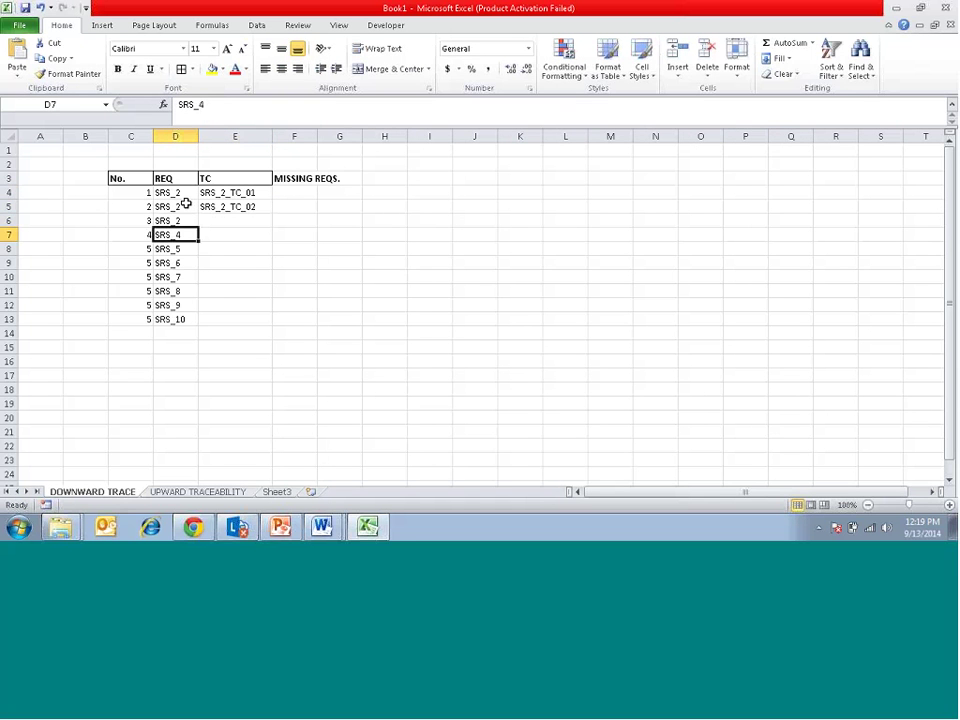
key(F2)
key(BackSpace)
text(2)
key(Return)
key(F2)
key(BackSpace)
text(2)
key(Return)
key(F2)
key(BackSpace)
text(2)
key(Return)
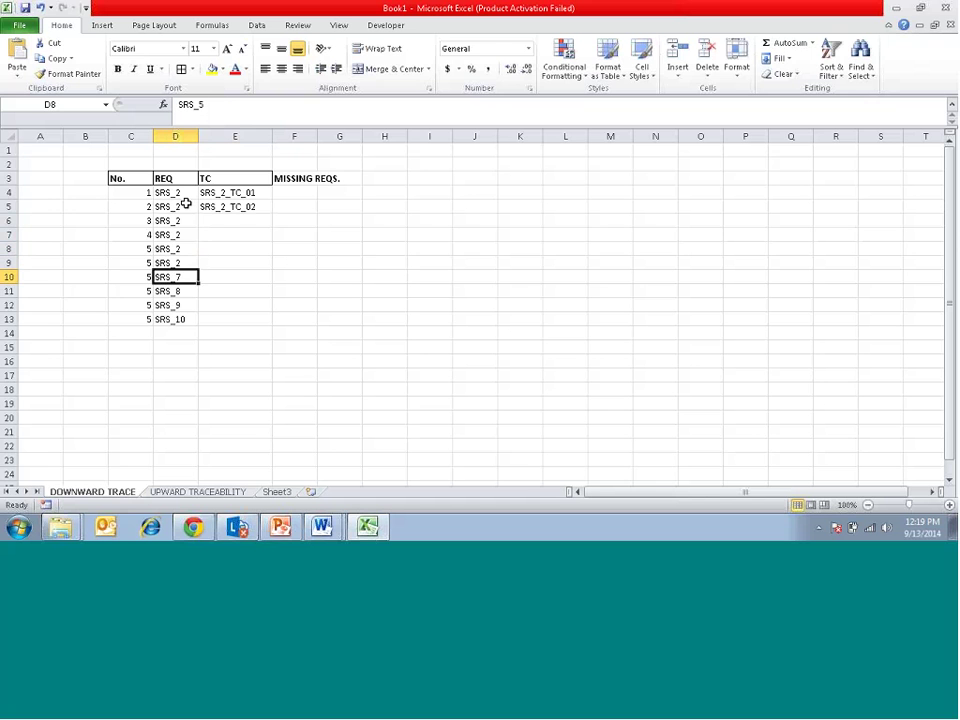
Fill the TC series from E5 down to SRS_2_TC_10 in E13, and copy SRS_2 from D7 into D10 through D13.
click(235, 206)
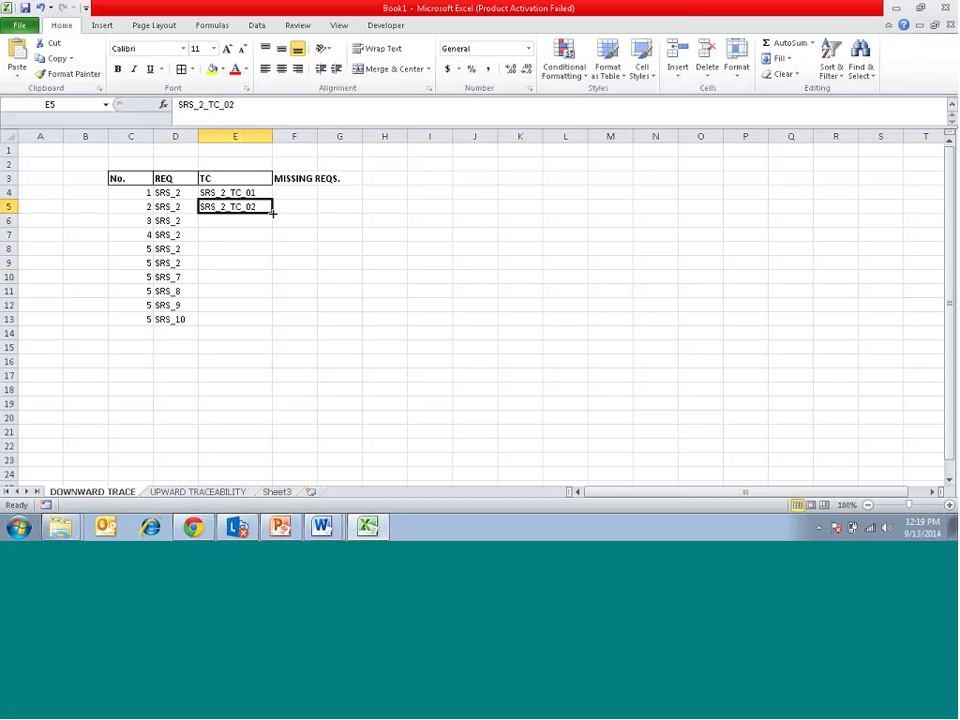
drag(271, 213, 272, 321)
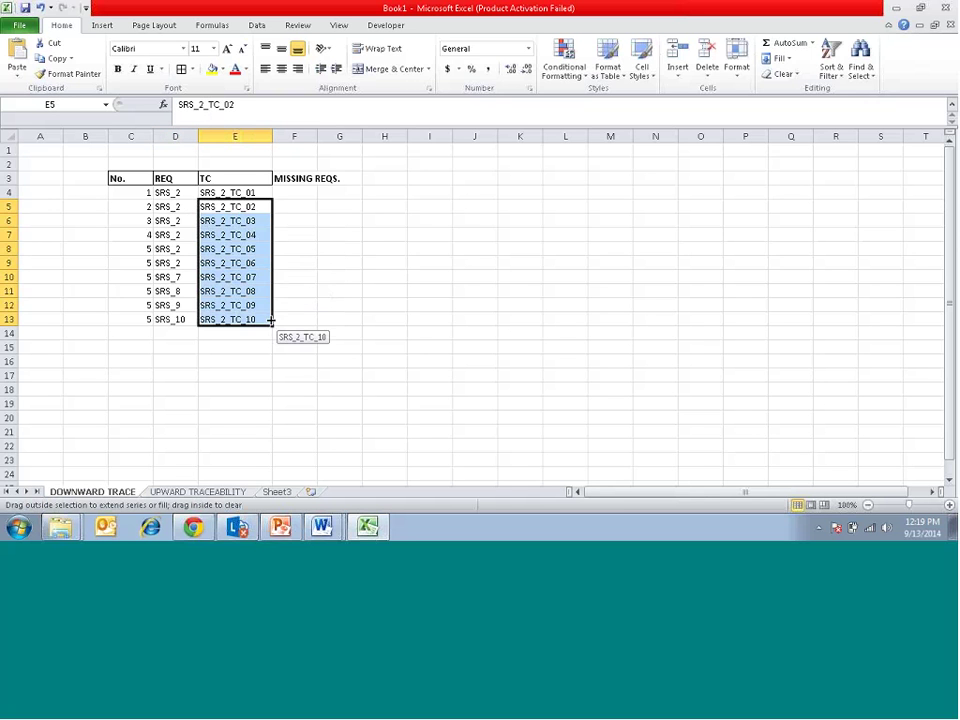
click(177, 236)
key(ctrl+c)
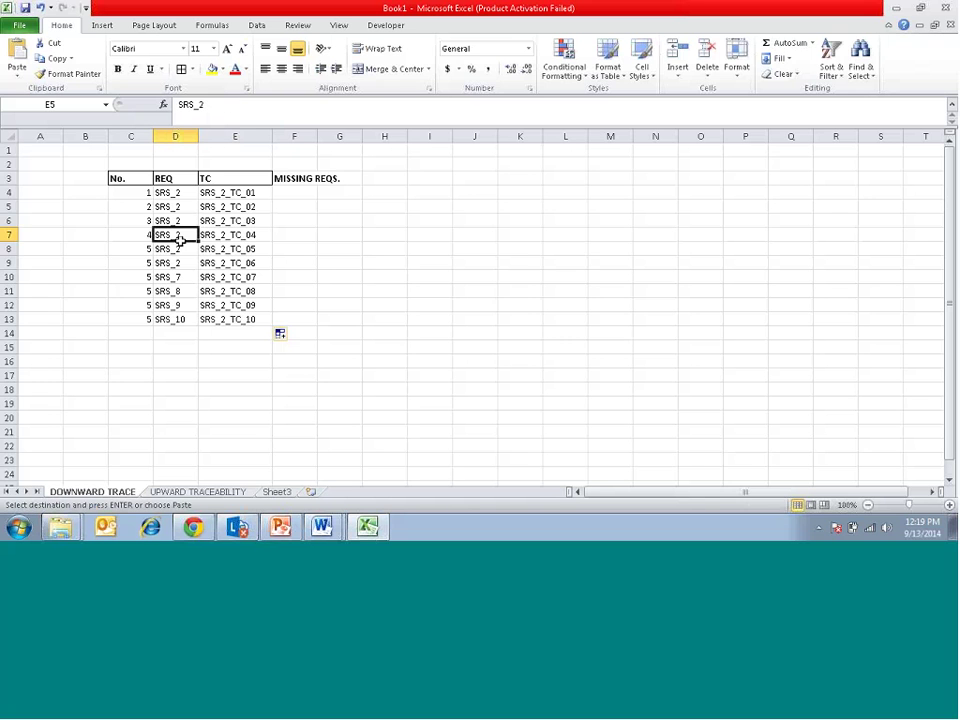
key(Down)
key(Down)
key(Down)
key(Down)
key(shift+Down)
key(shift+Down)
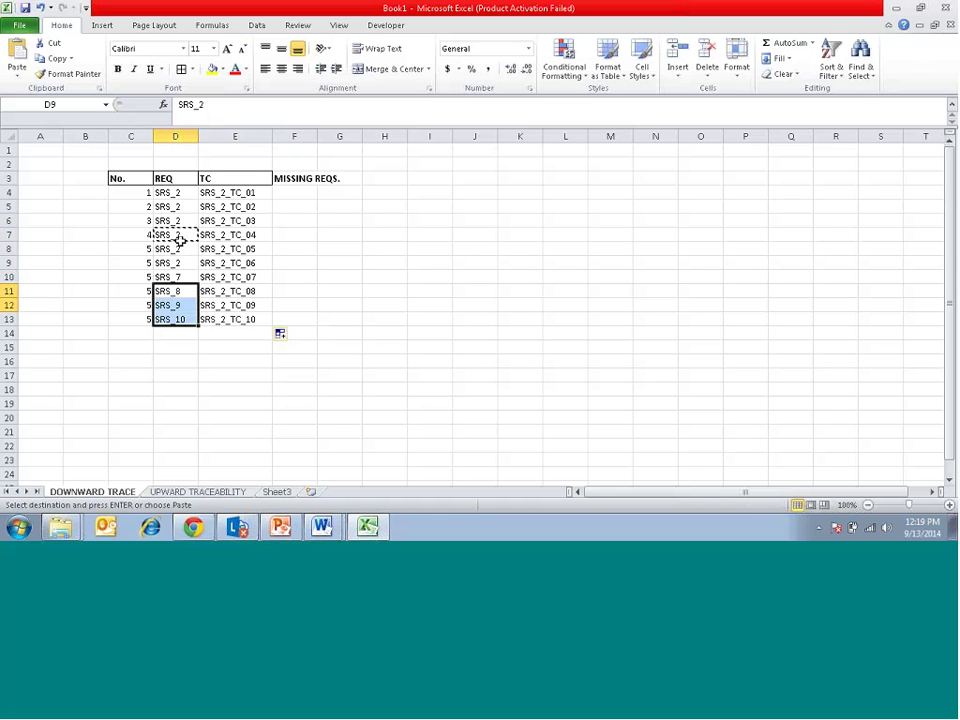
key(ctrl+v)
key(Up)
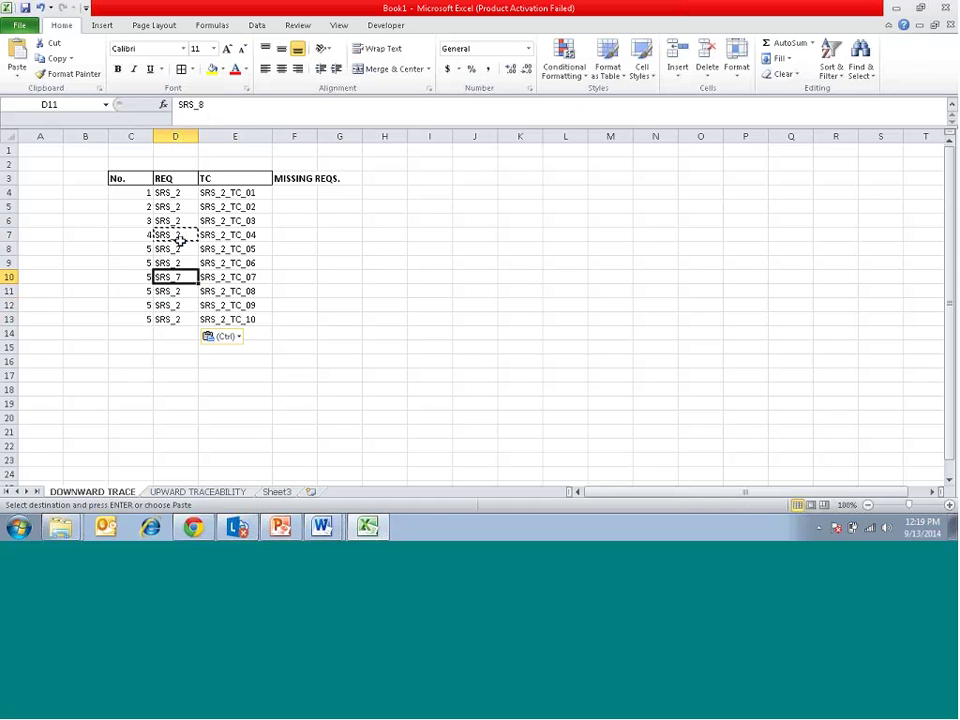
key(Return)
key(Right)
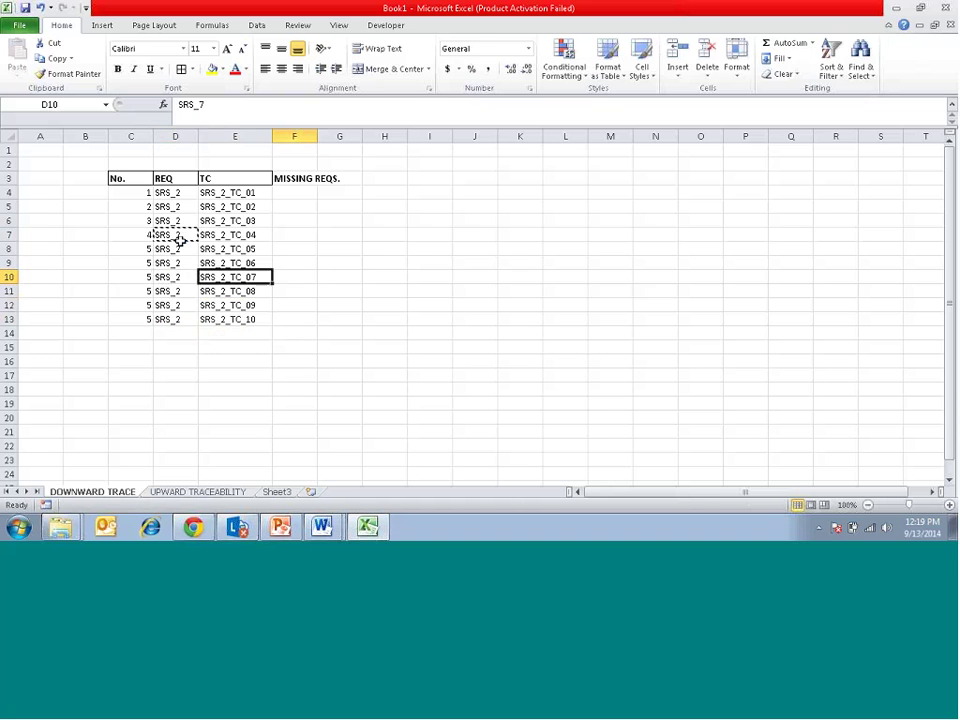
key(Left)
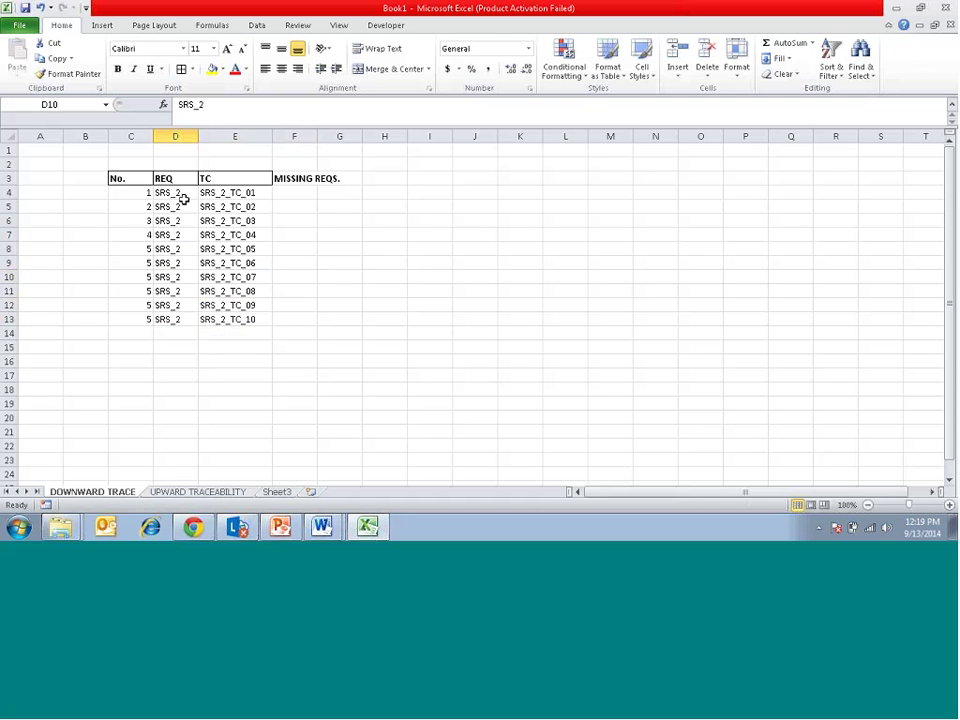
Add SRS_3 in cell D14 and SRS_4 in cell D15 below the SRS_2 rows.
drag(208, 193, 238, 319)
click(176, 332)
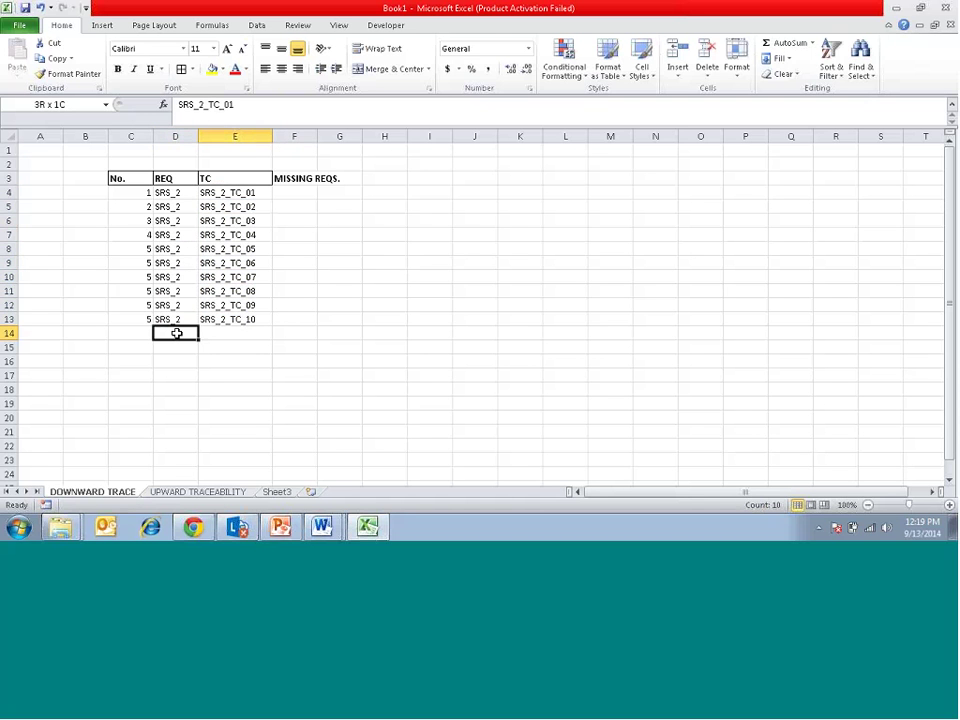
text(SRS_2)
key(Return)
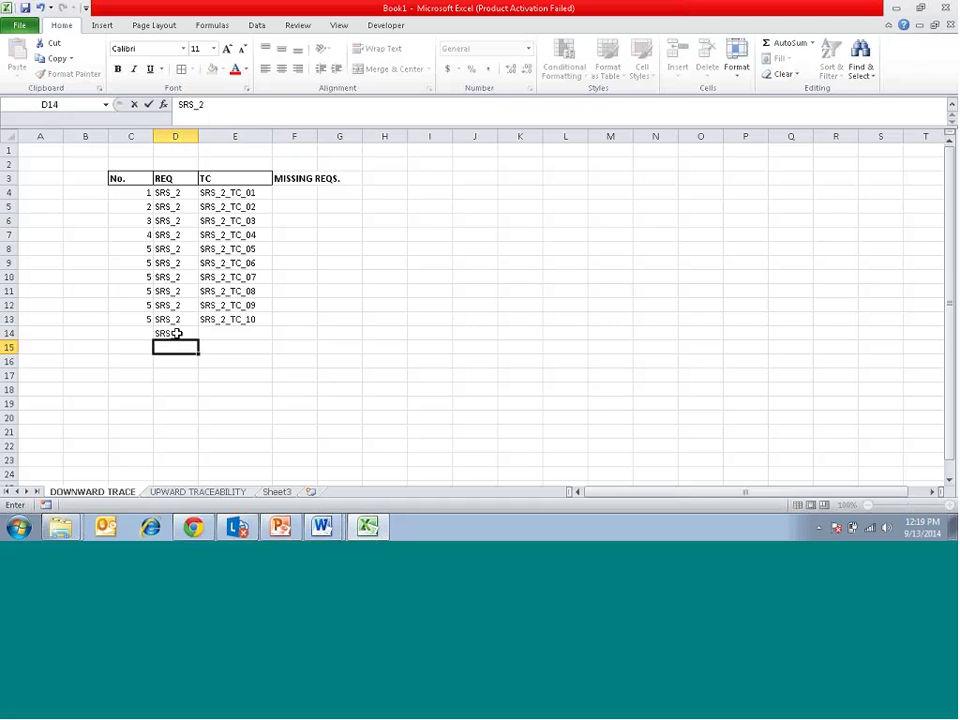
text(SRS_4)
key(Return)
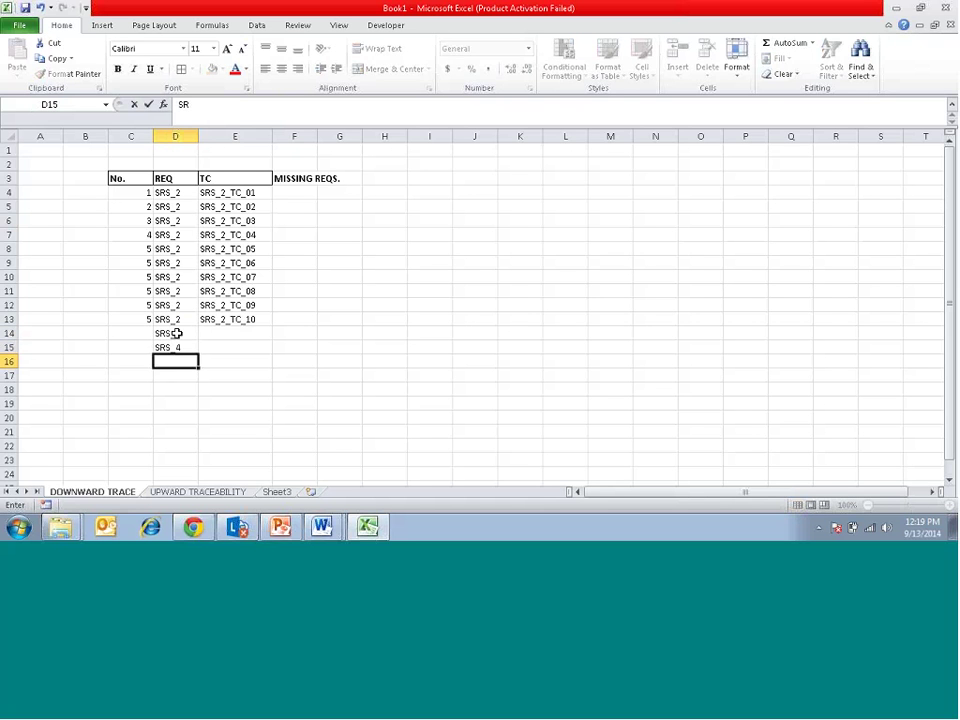
key(Up)
key(Up)
key(Right)
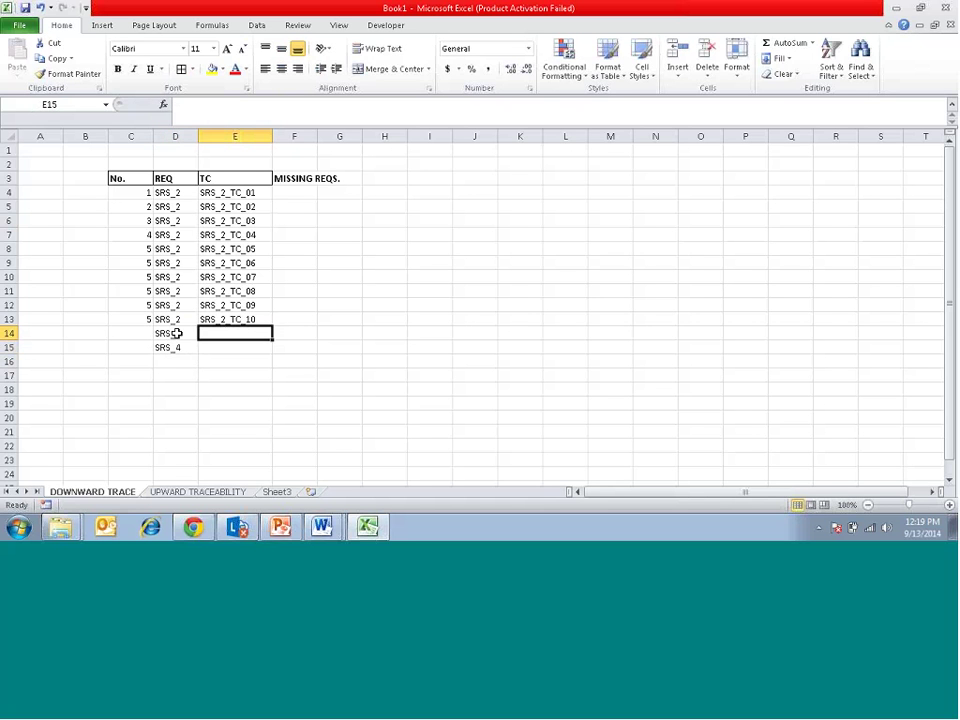
key(Down)
key(Down)
key(Down)
key(Down)
key(Down)
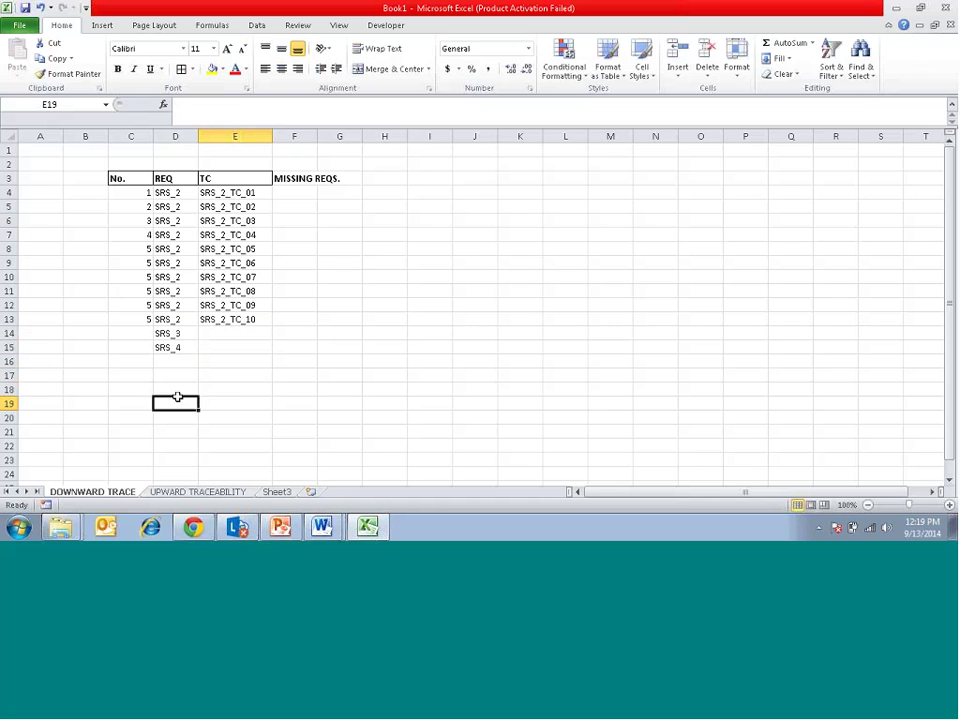
click(236, 395)
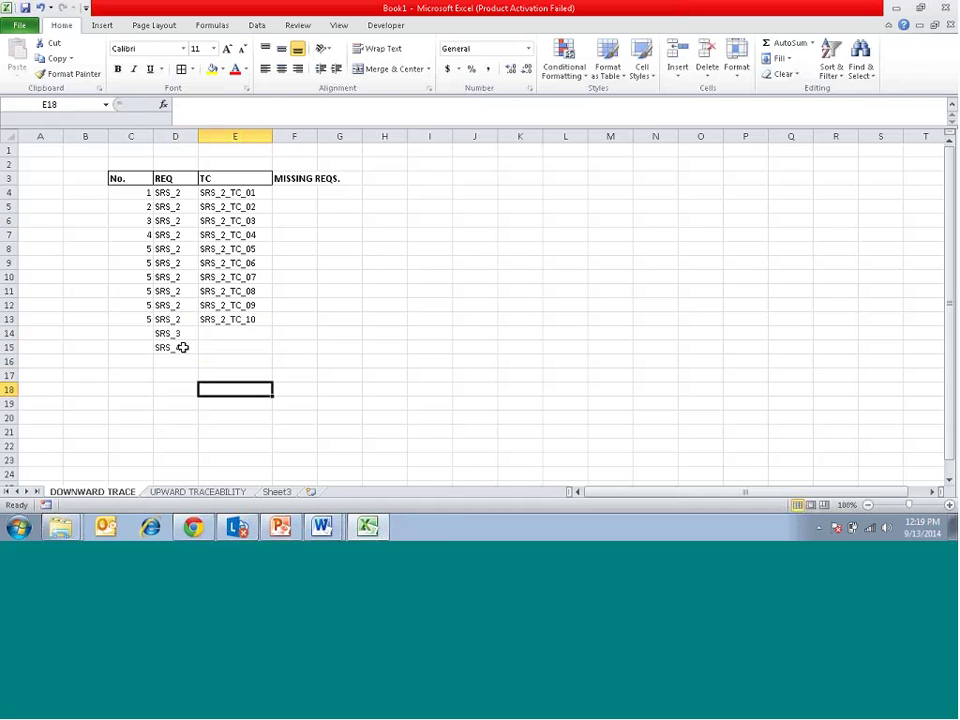
drag(186, 346, 219, 373)
click(277, 360)
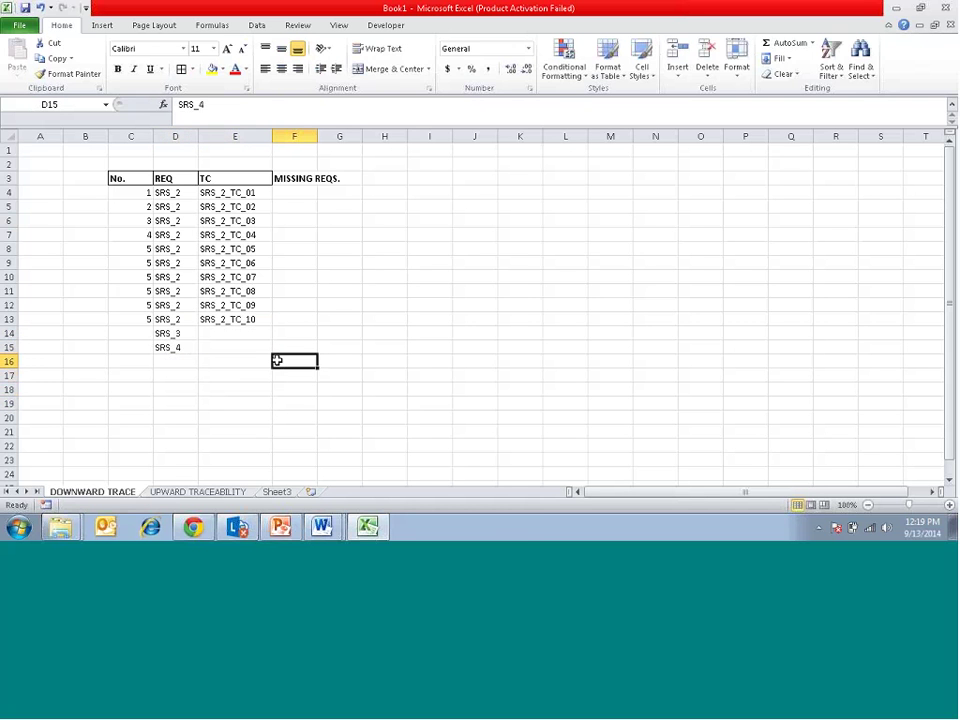
Rename the header in cell F3 to MISSING TCS. and widen column F to fit it.
click(290, 176)
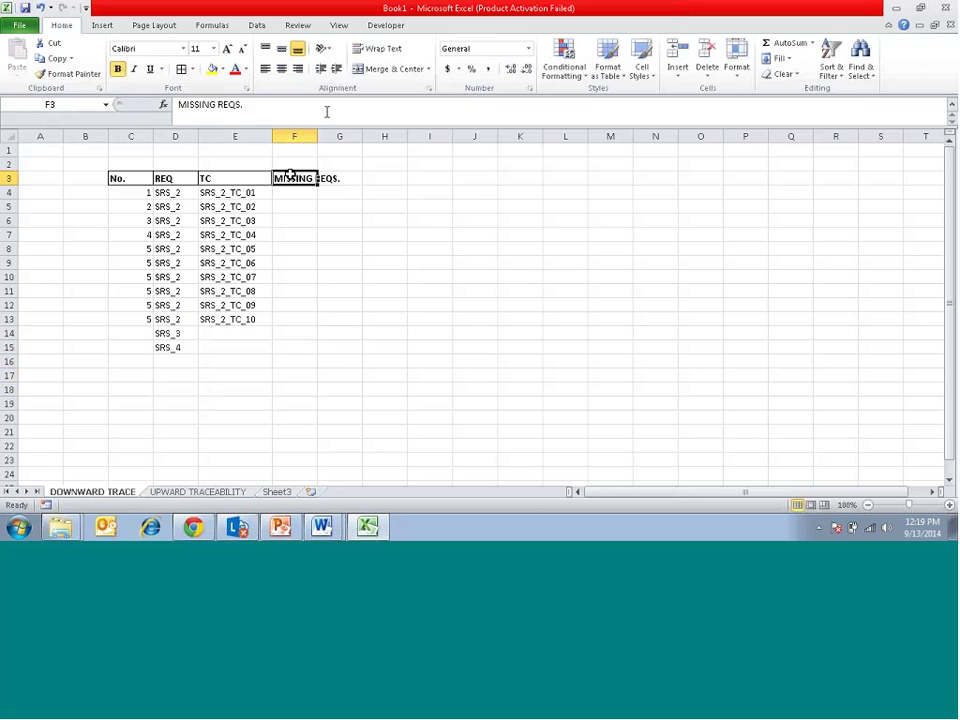
click(327, 111)
key(BackSpace)
key(BackSpace)
key(BackSpace)
key(BackSpace)
key(BackSpace)
text(TCS.)
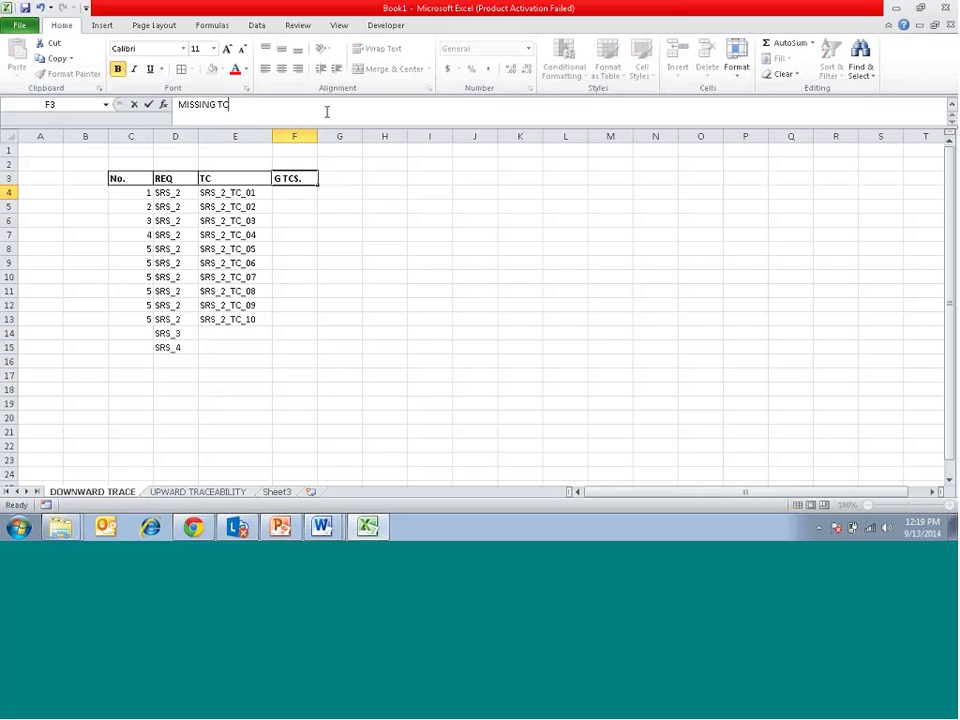
key(Return)
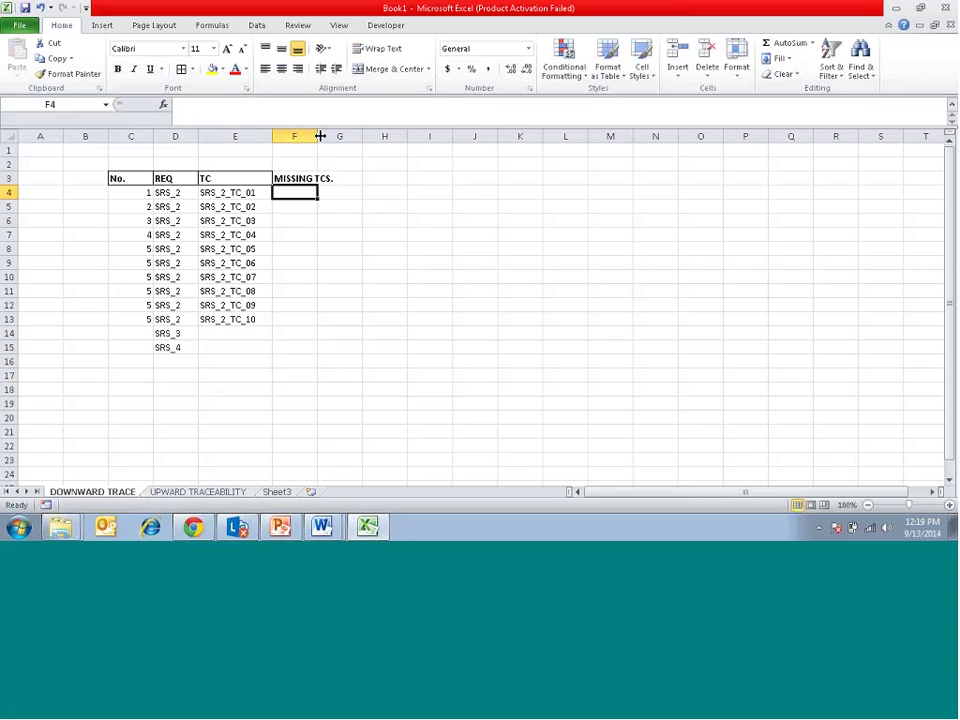
drag(320, 136, 342, 136)
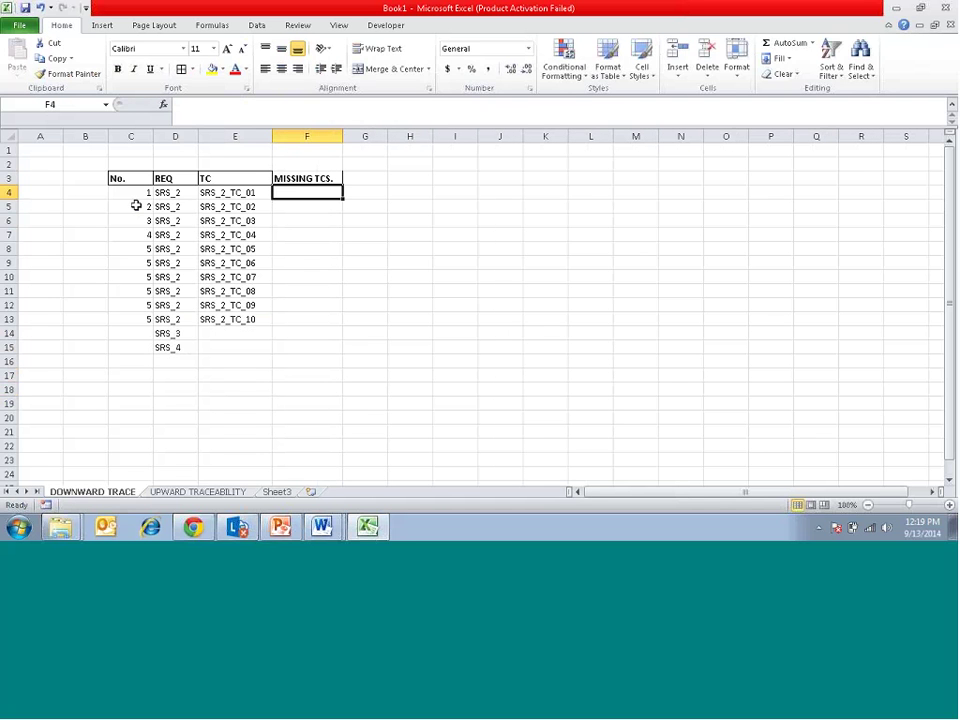
click(122, 204)
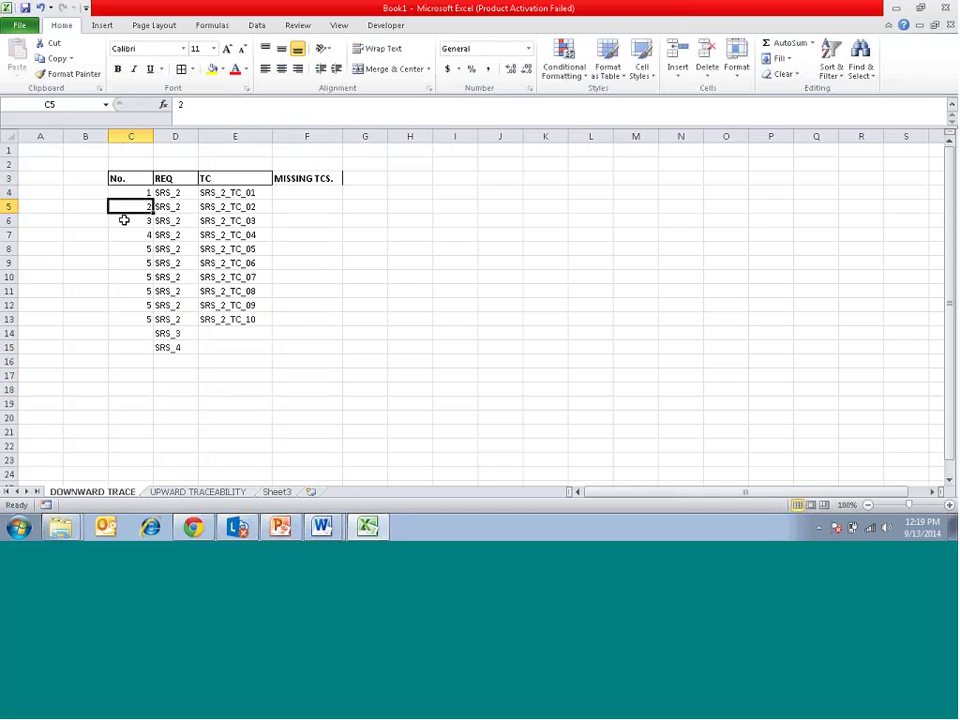
click(125, 399)
key(shift+Right)
key(shift+Right)
key(shift+Right)
key(shift+Right)
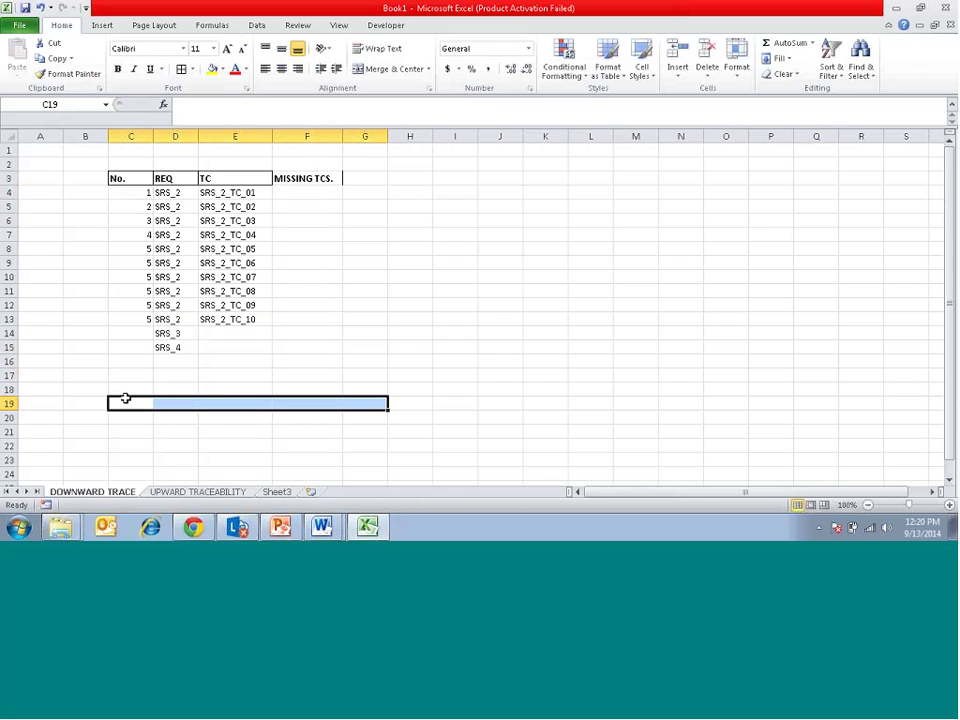
Switch to the PowerPoint presentation and review the traceability tasks on the Exercise 2 slide.
click(900, 12)
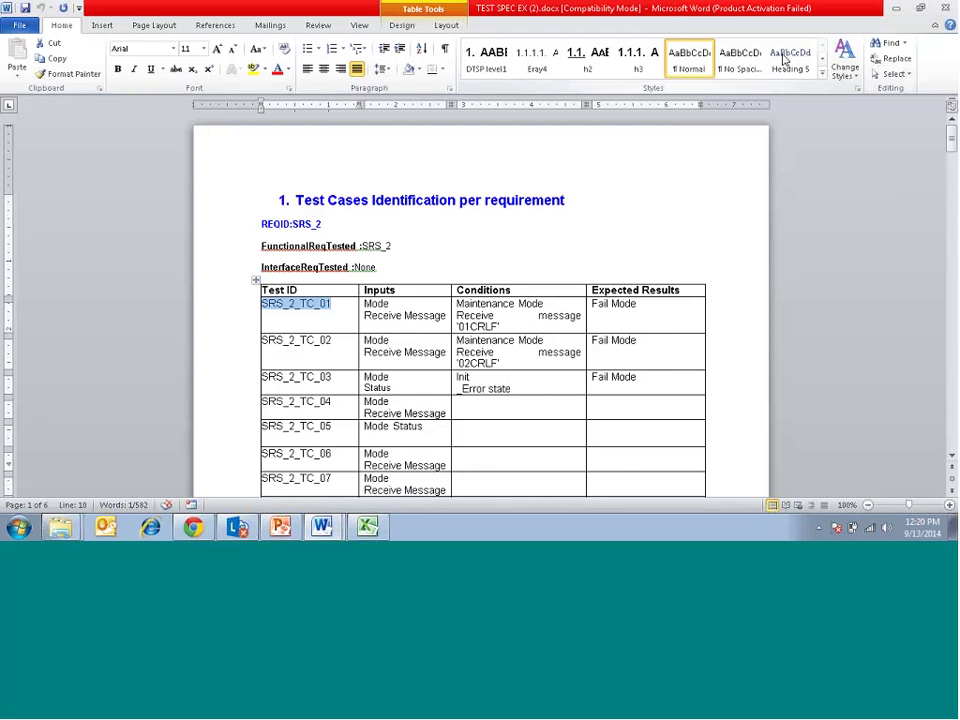
click(281, 527)
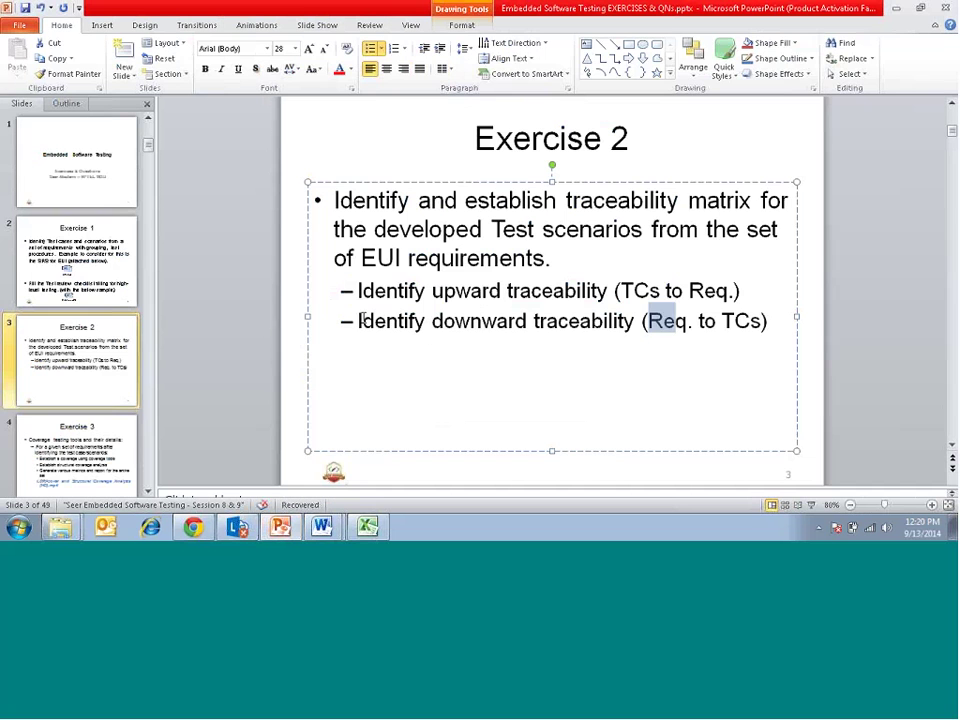
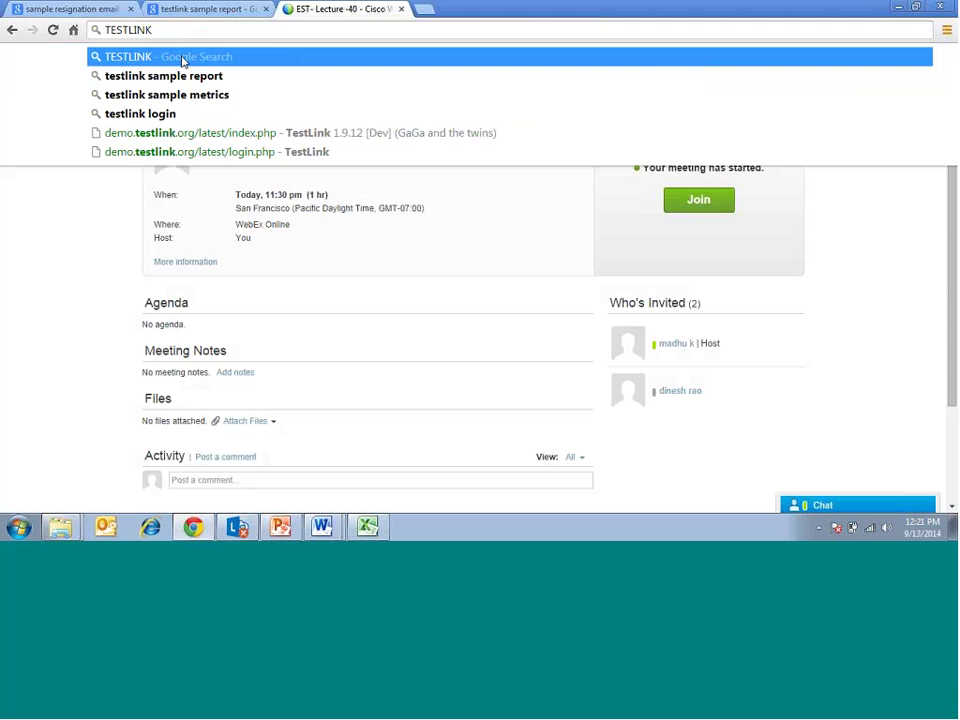
Open the TestLink demo login page in Chrome and check the Exercise 5 slide in PowerPoint for its instructions.
click(200, 151)
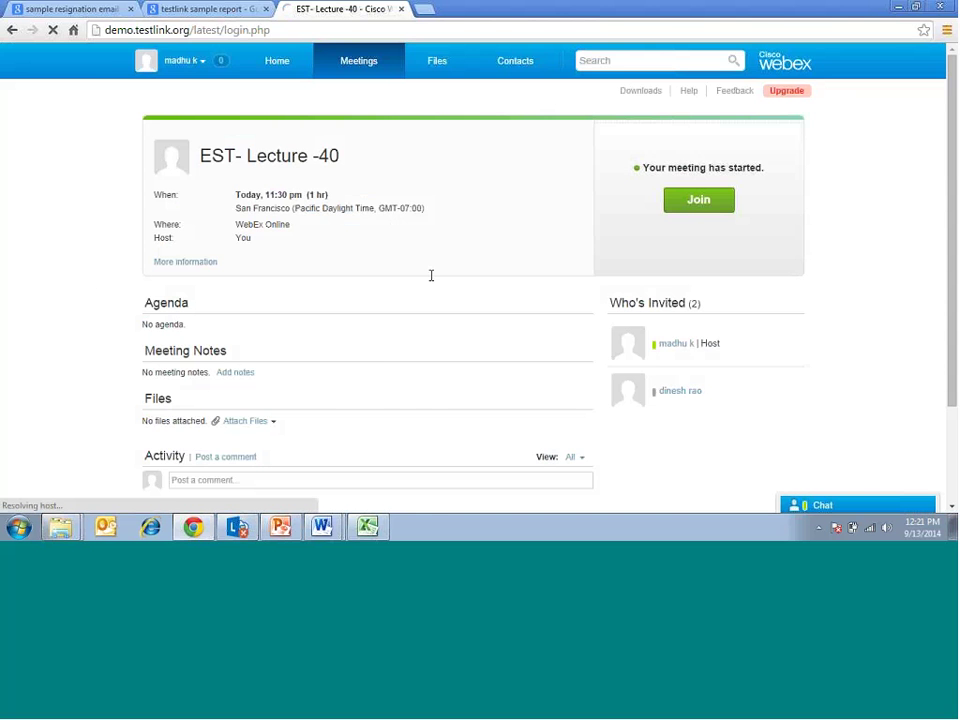
key(alt+Tab)
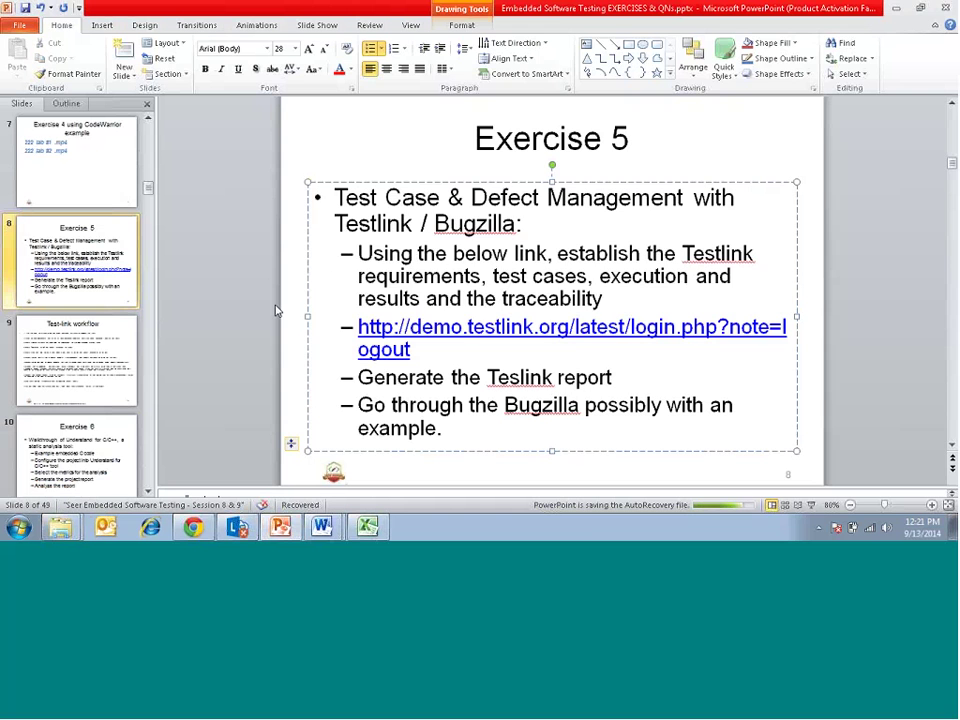
key(alt+Tab)
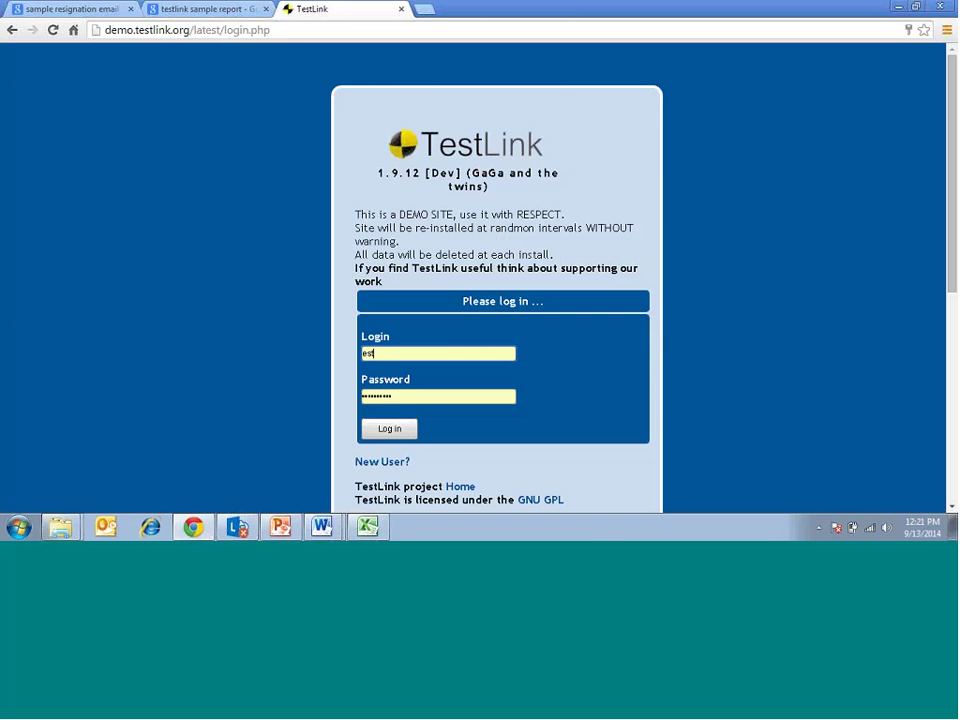
Log in to the TestLink demo site with the login name and password, then return to the Exercise 5 slide in PowerPoint.
click(417, 397)
click(392, 428)
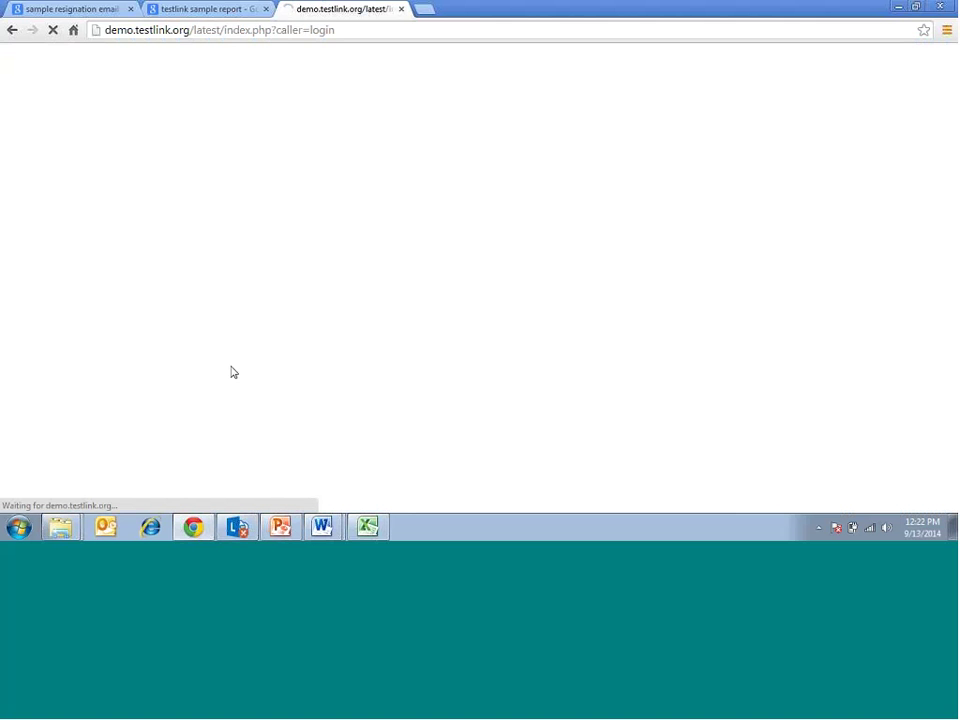
key(alt+Tab)
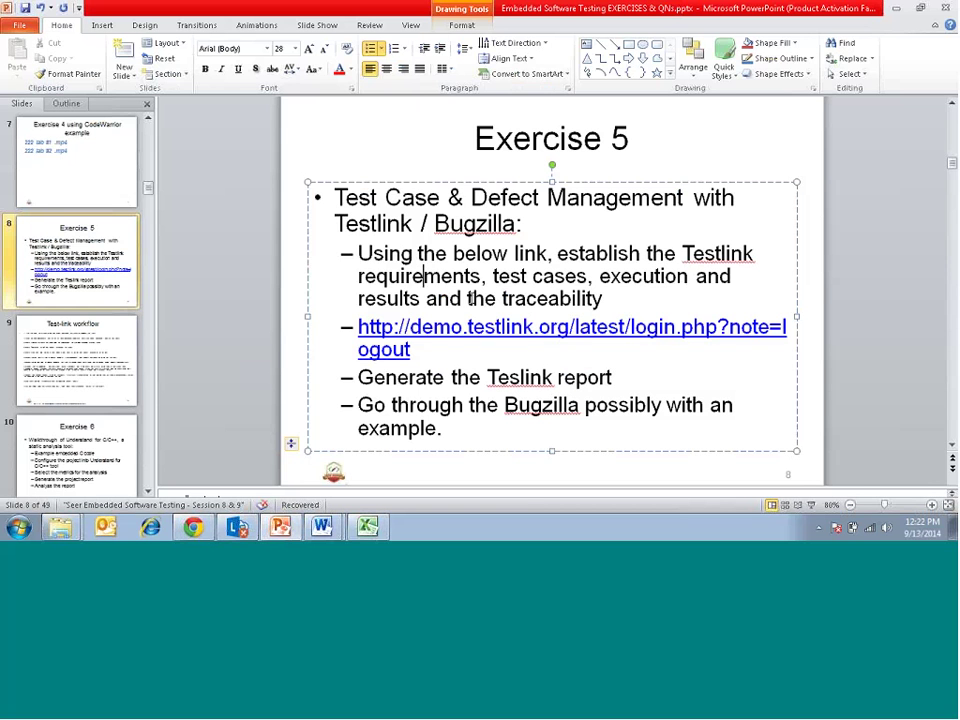
Recheck the Exercise 5 slide in PowerPoint, return to TestLink in Chrome and close the sample resignation email page.
key(alt+Tab)
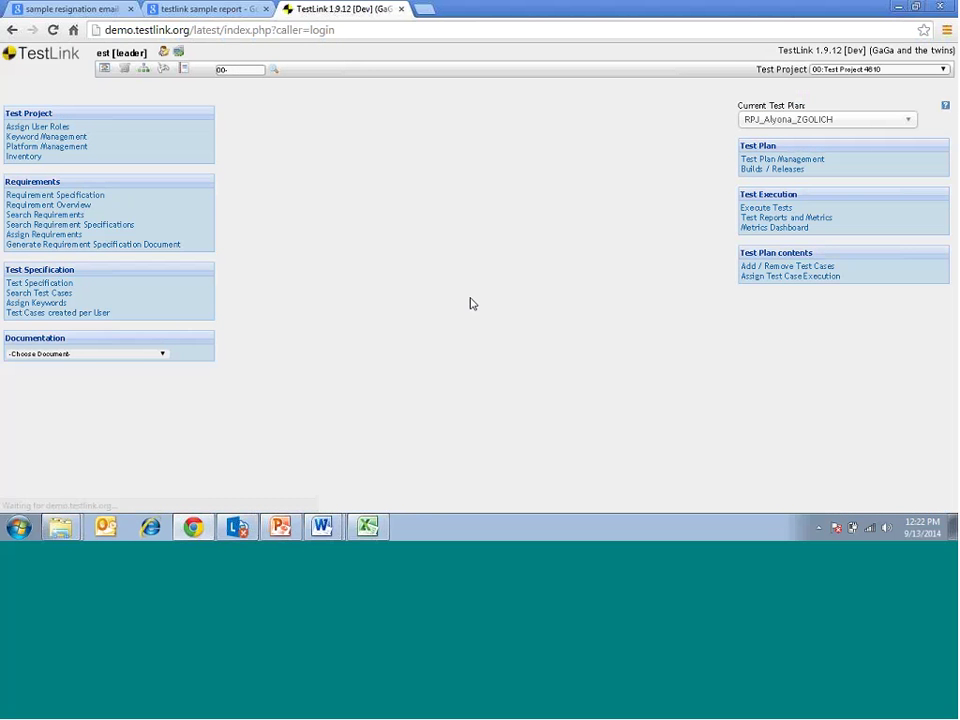
key(alt+Tab)
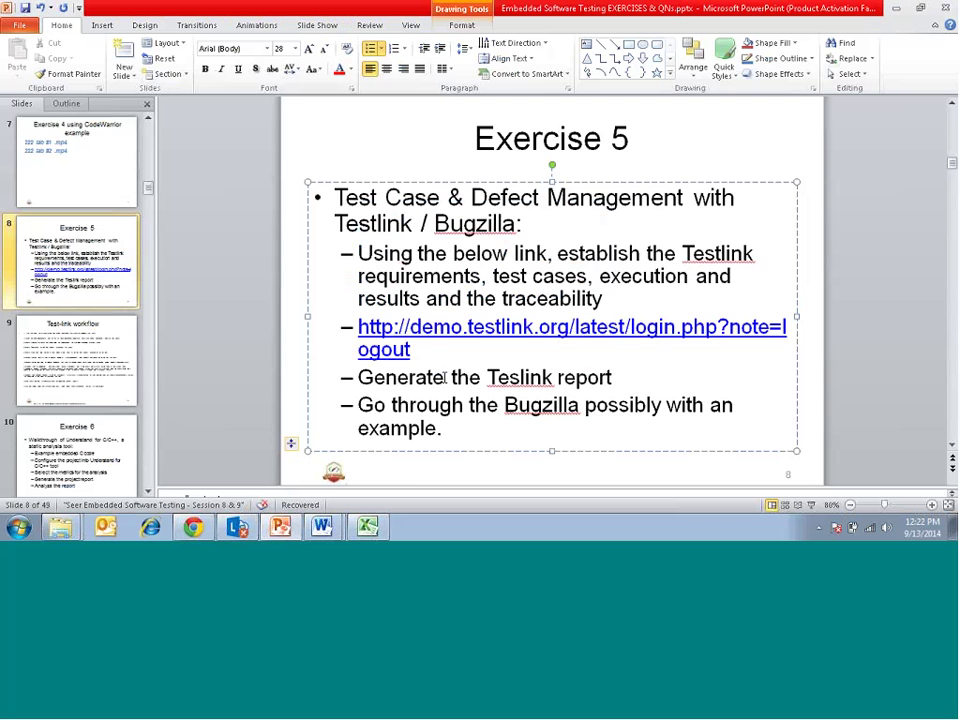
key(alt+Tab)
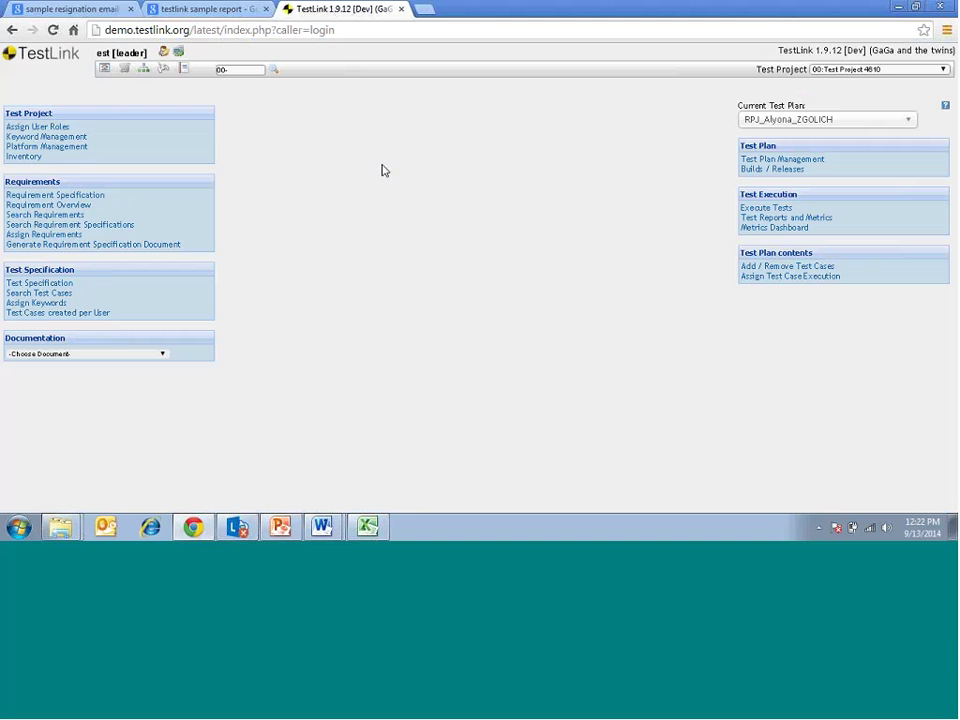
click(128, 9)
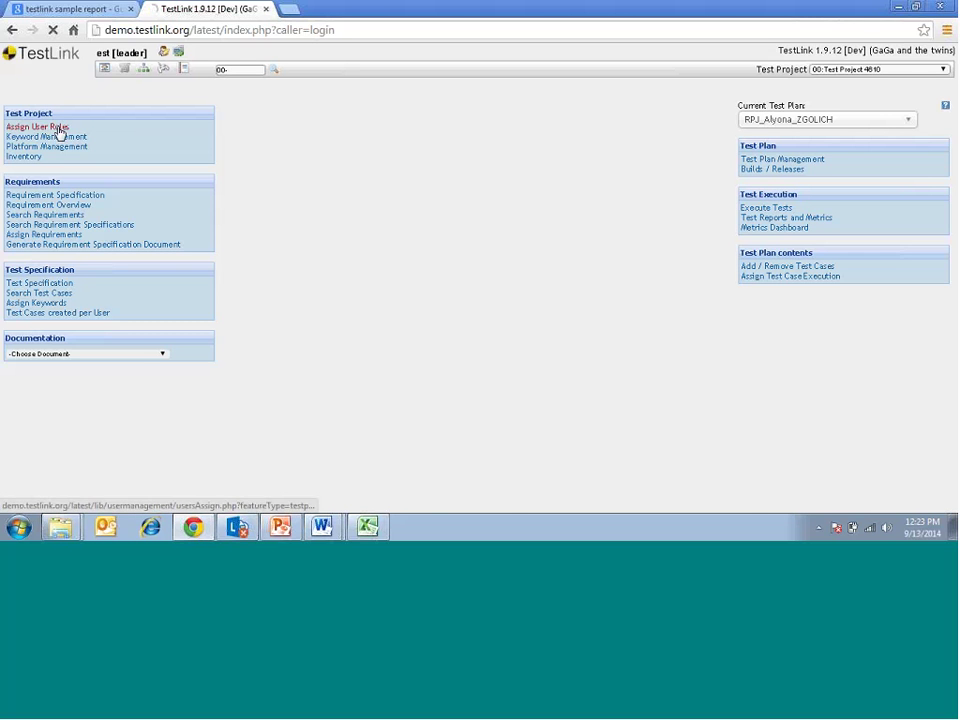
Open the user role assignment page for Test Project 4610 and review the roles available to the first listed user.
click(60, 126)
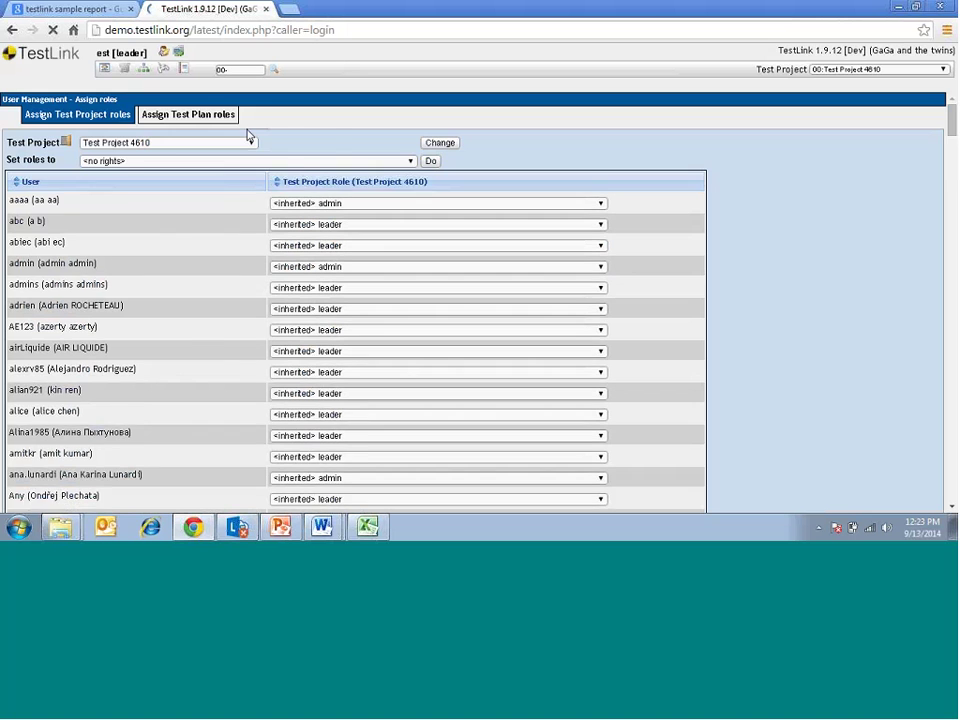
scroll(81, 230, down, 5)
scroll(600, 210, up, 5)
click(601, 204)
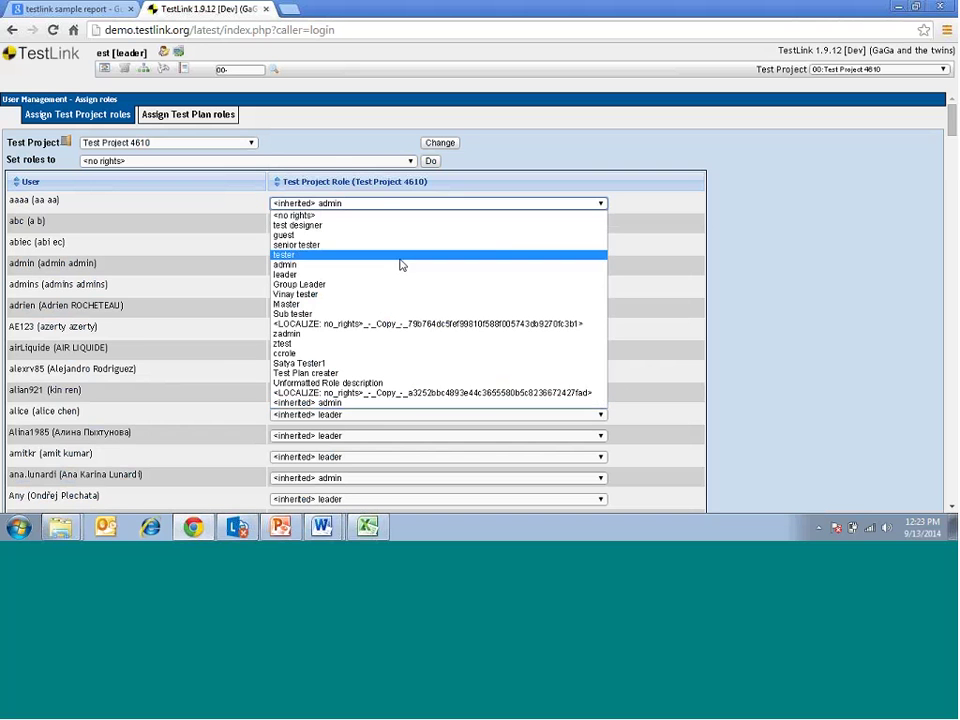
click(217, 188)
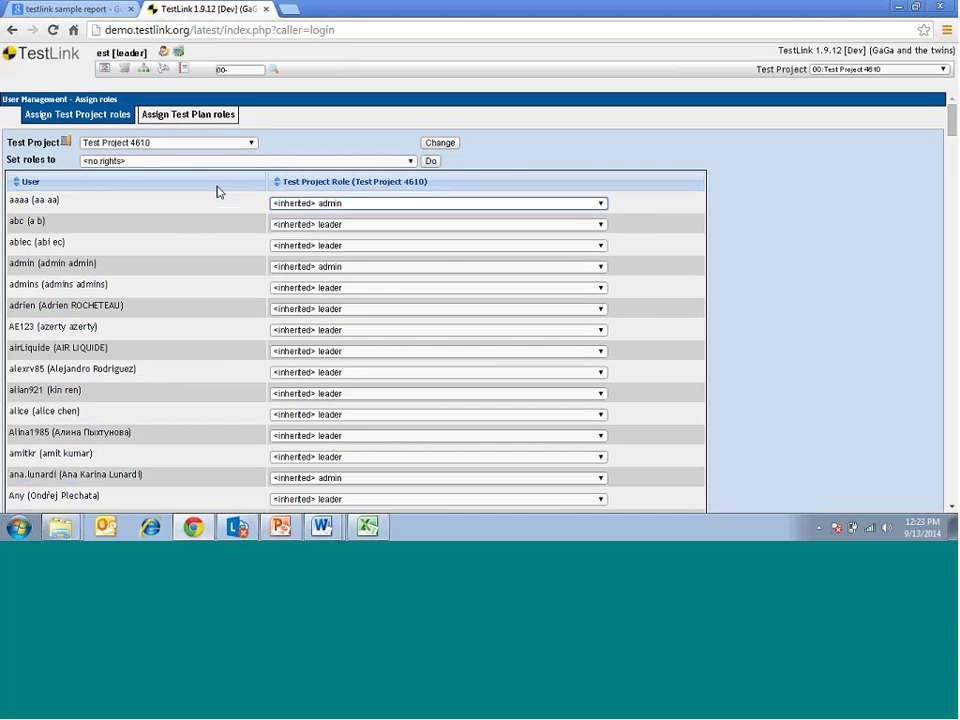
Set the Test Project 4610 role of all listed users to test designer and look through the assignments.
click(409, 161)
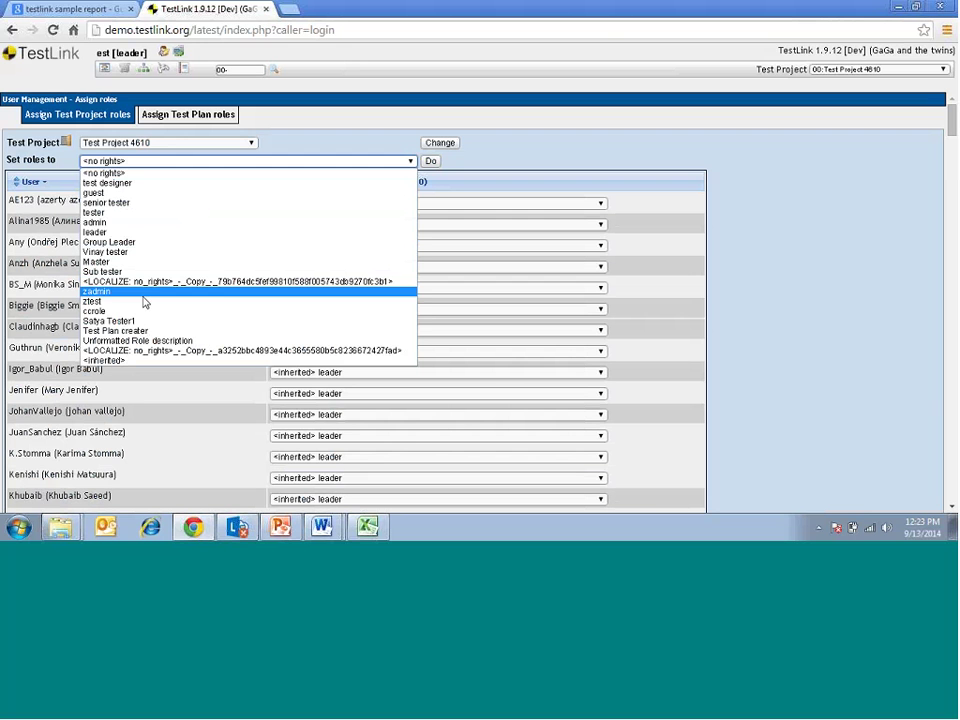
click(207, 190)
click(430, 161)
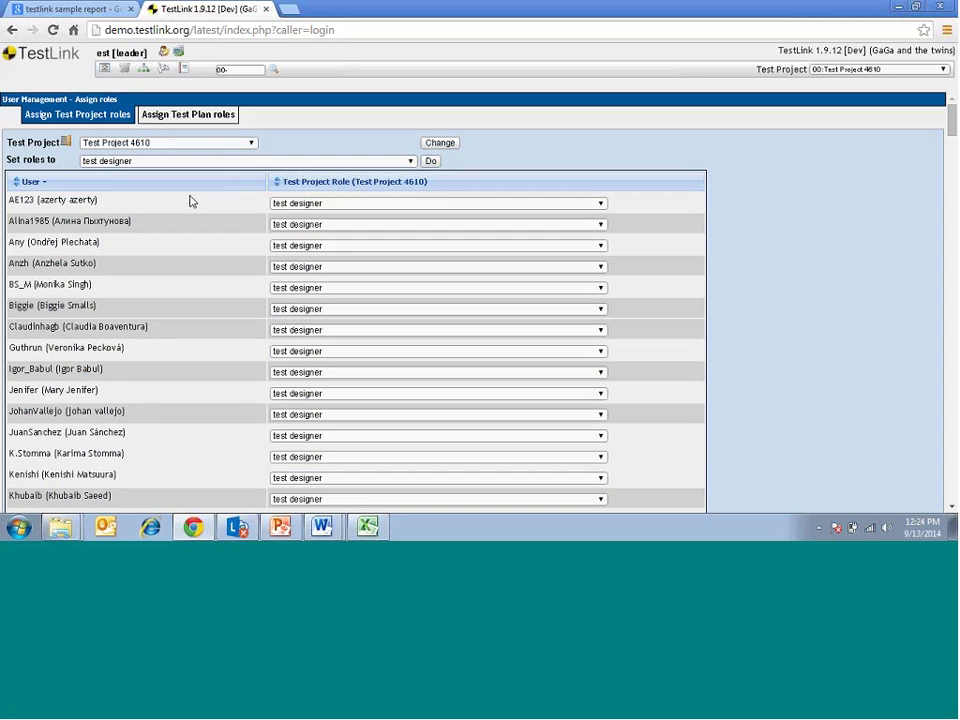
scroll(191, 201, down, 1)
scroll(191, 201, down, 1)
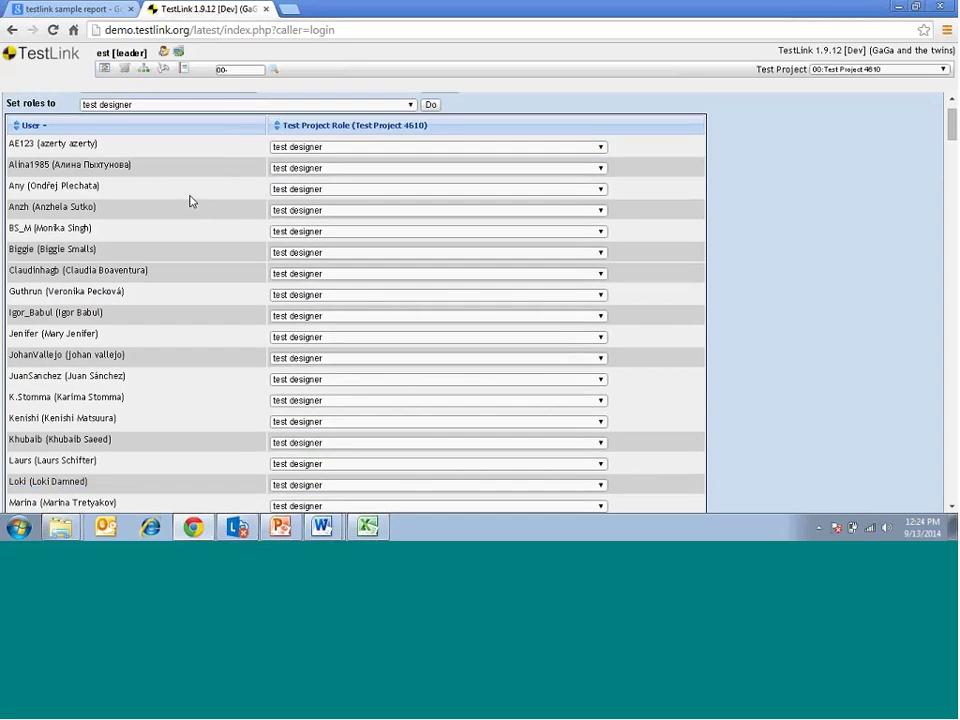
scroll(191, 201, down, 8)
scroll(191, 201, up, 10)
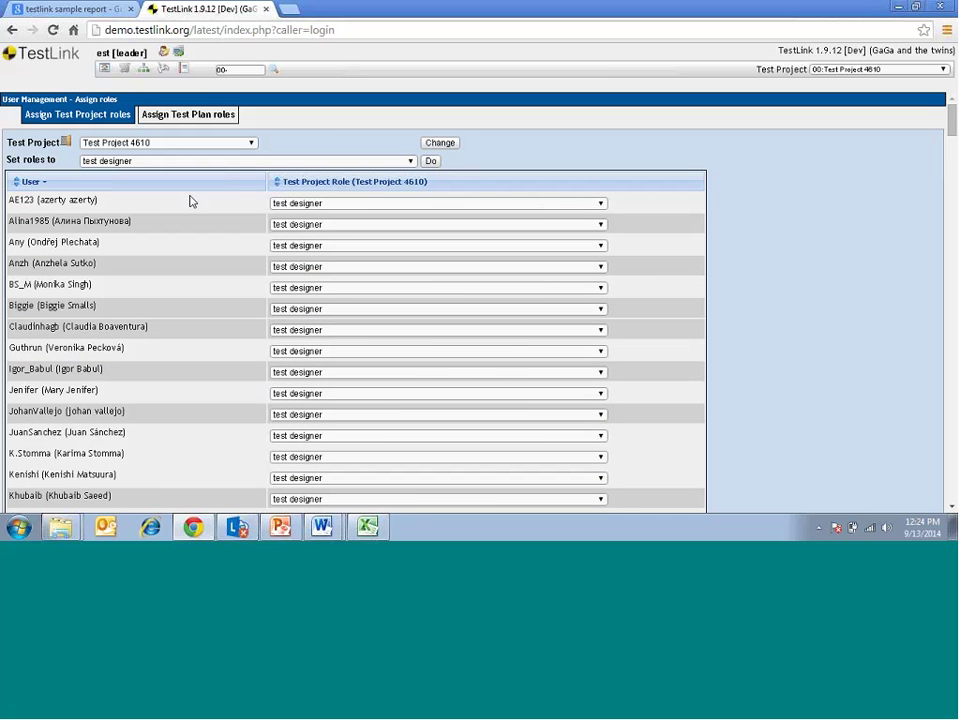
Open the test plan role assignments and select the test plan whose name starts with PRG.
click(190, 118)
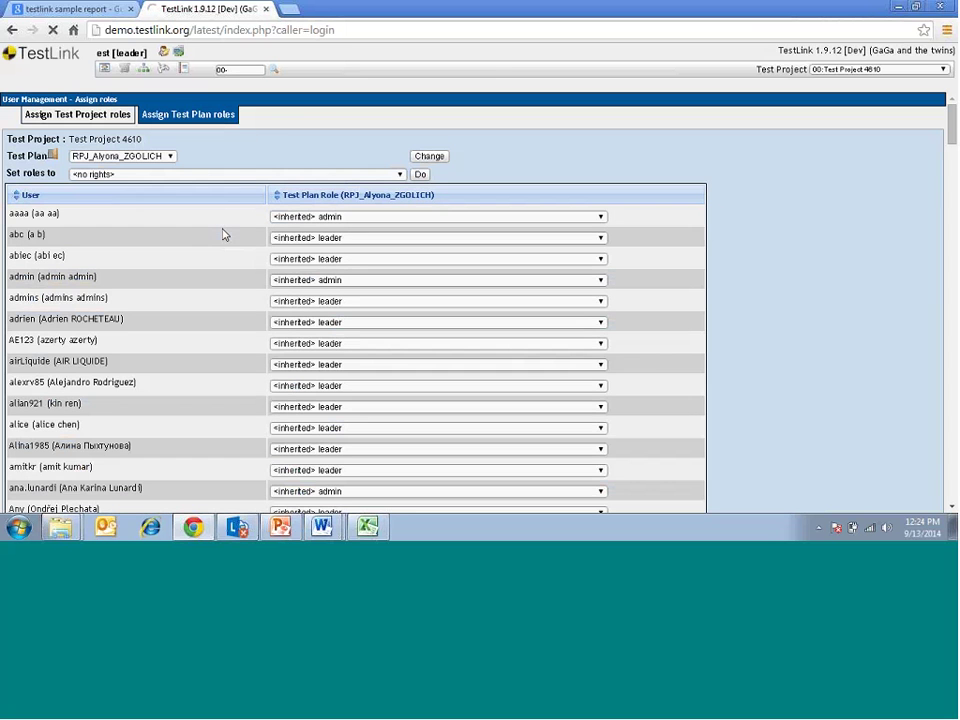
click(168, 157)
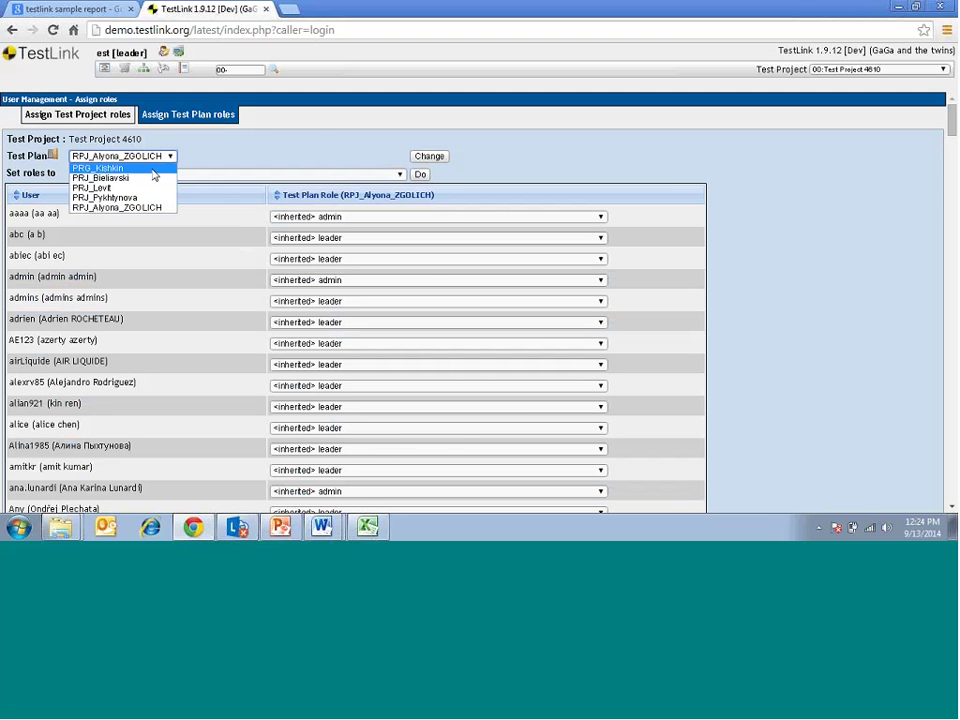
key(Return)
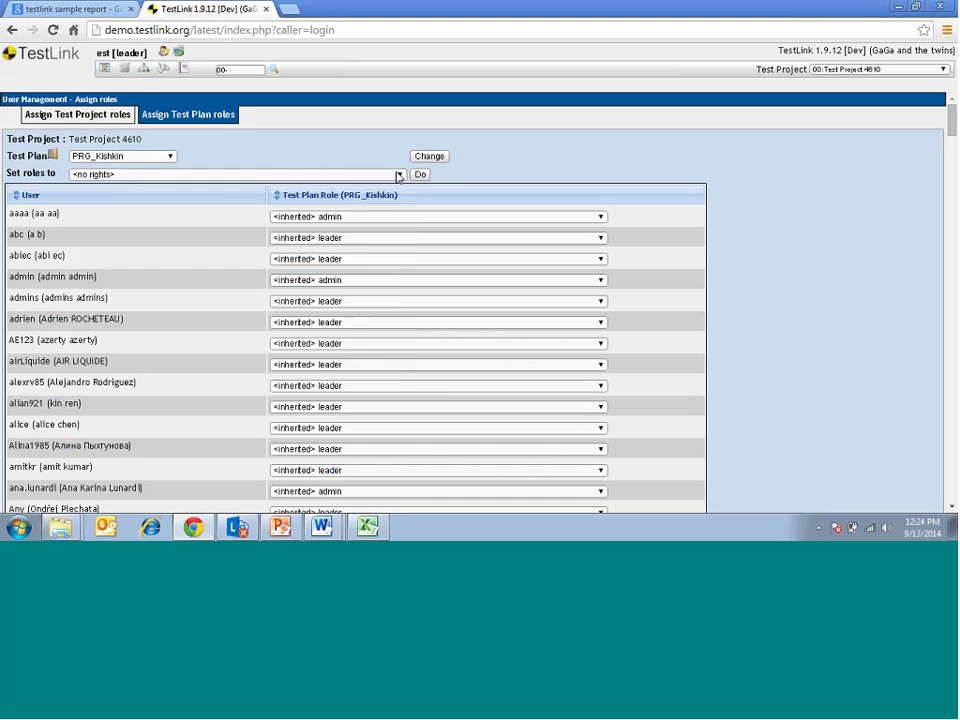
Set all users' roles in the selected test plan to admin, look through the list and return to the TestLink main page.
click(232, 174)
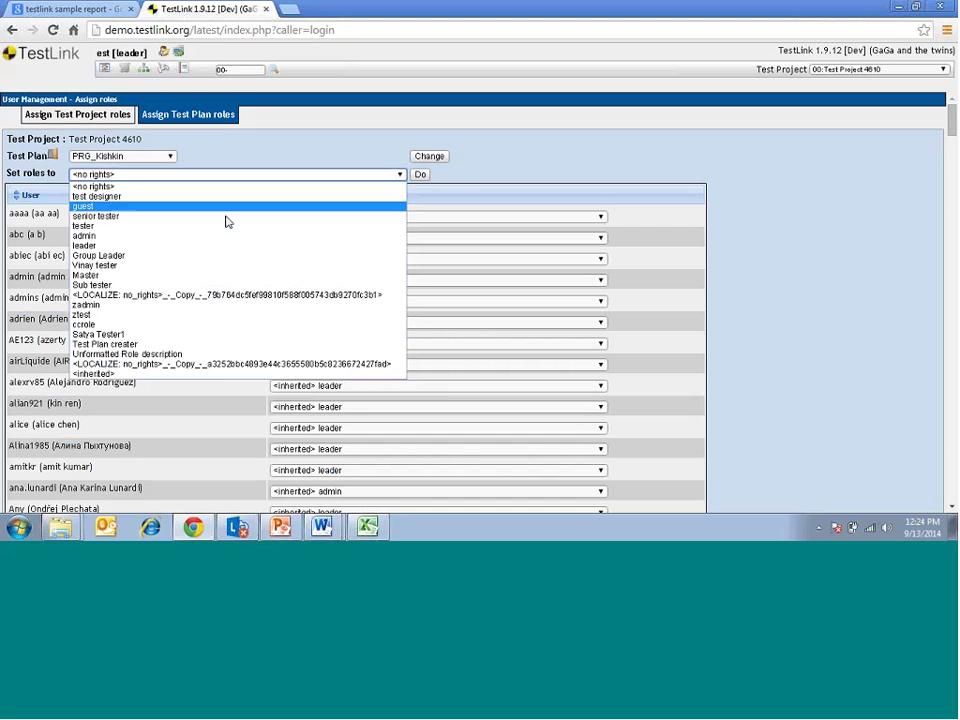
click(199, 236)
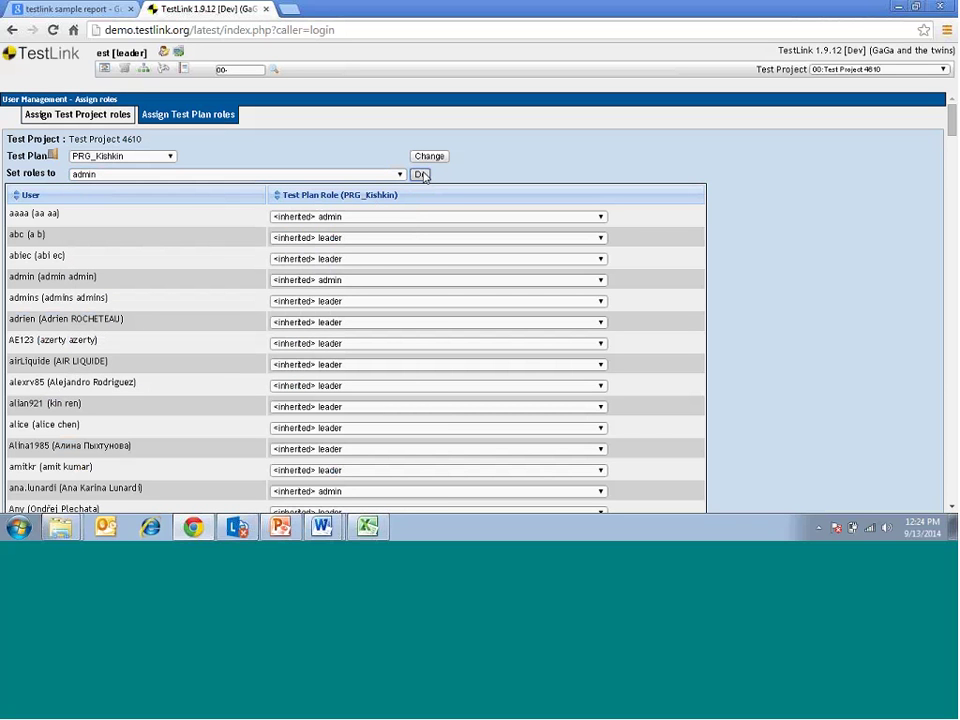
click(420, 175)
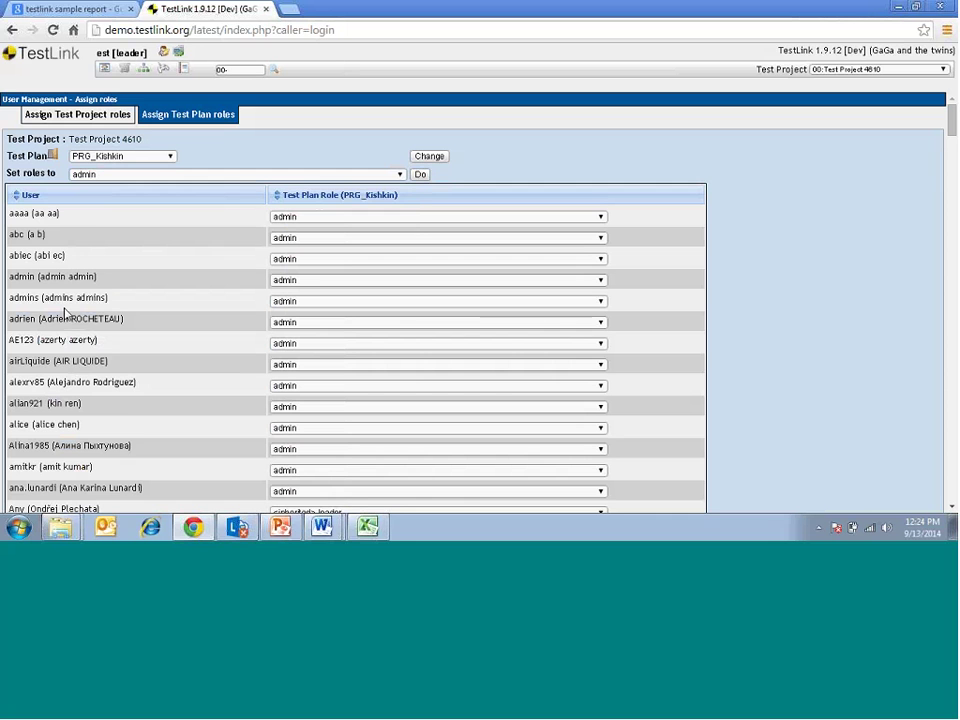
scroll(65, 314, down, 1)
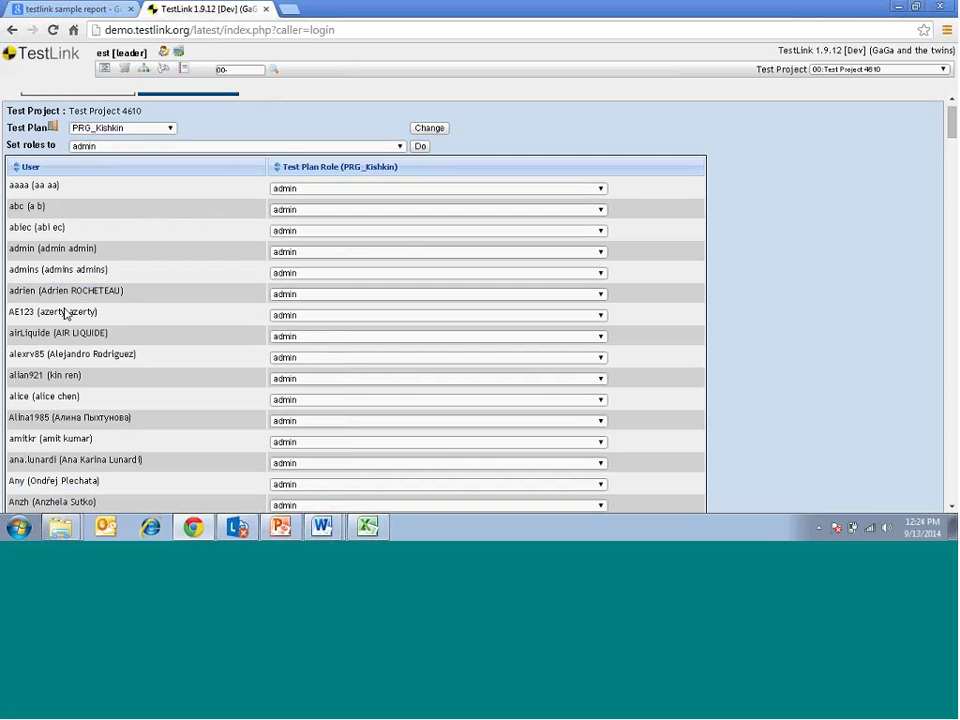
scroll(65, 314, down, 5)
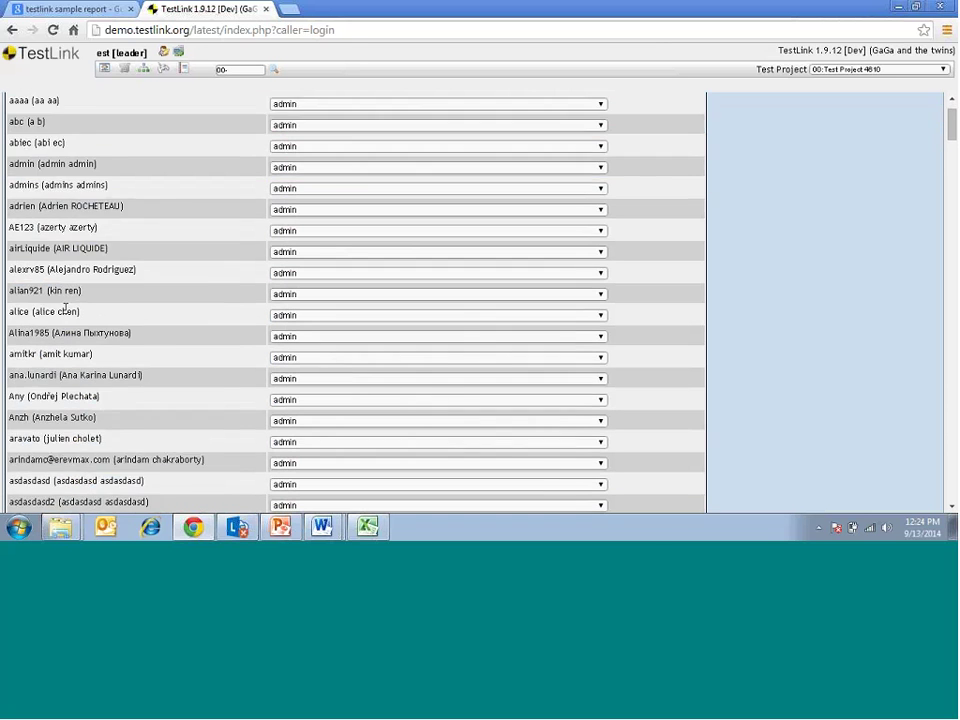
scroll(65, 314, up, 8)
click(102, 69)
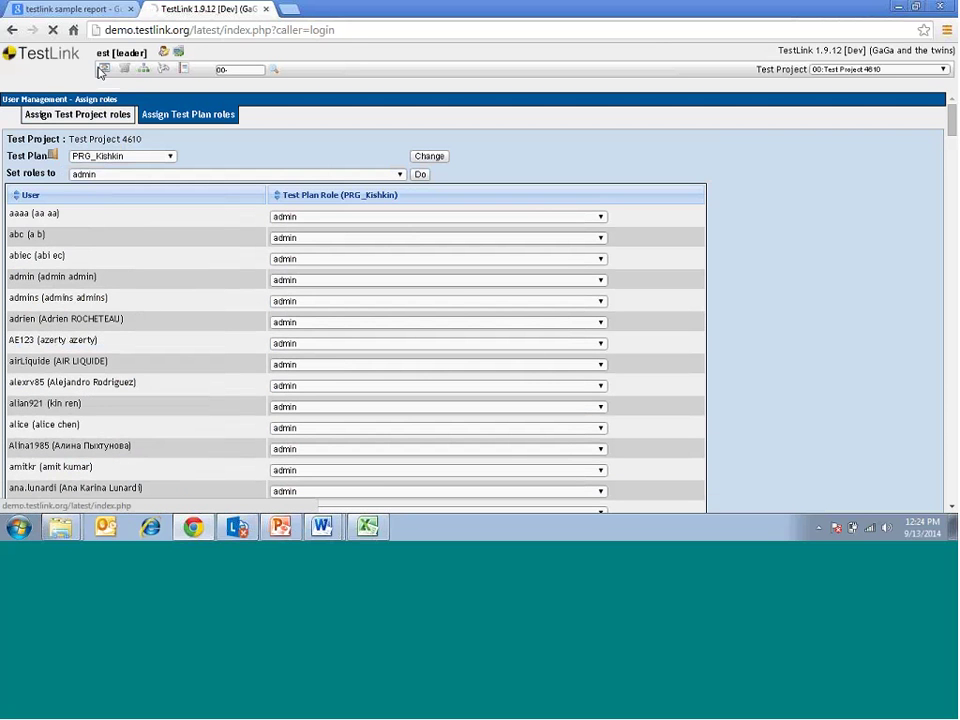